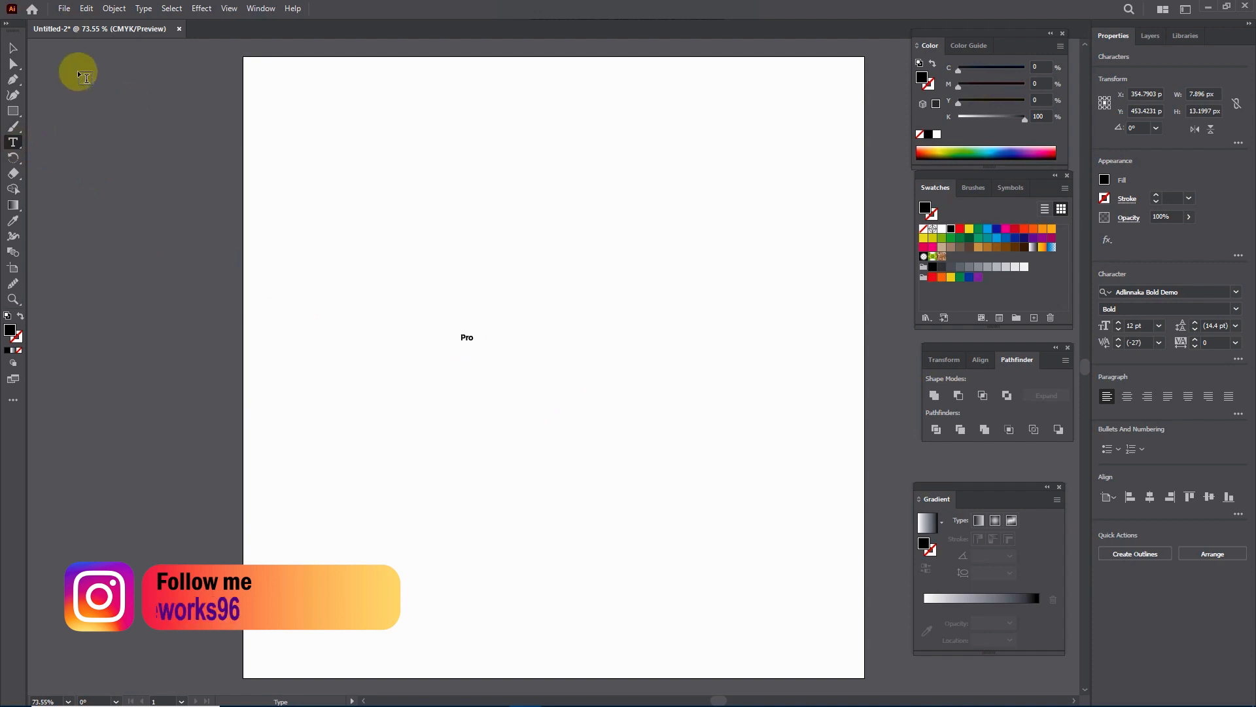
# Step: Enlarge the "Pro" text to about 439 pt and position it across the middle of the artboard
pyautogui.click(12, 48)
pyautogui.moveTo(472, 344); pyautogui.dragTo(806, 577)
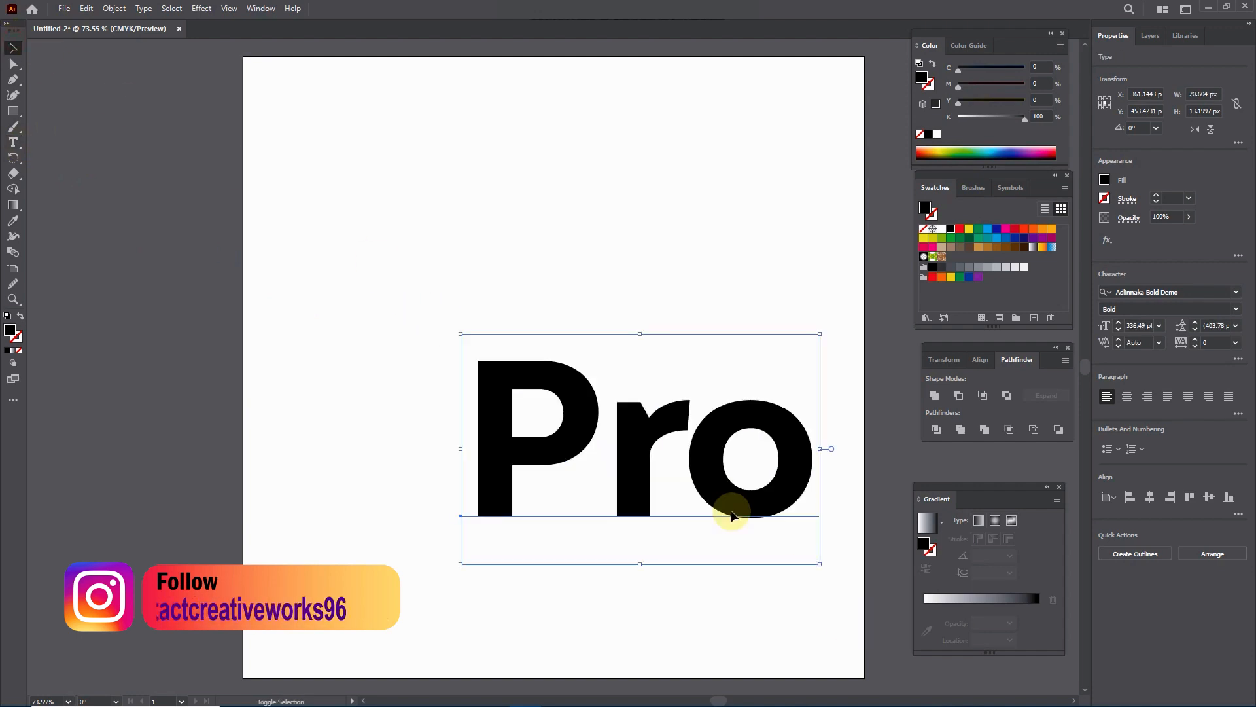
pyautogui.moveTo(632, 441); pyautogui.dragTo(510, 295)
pyautogui.moveTo(698, 420); pyautogui.dragTo(806, 540)
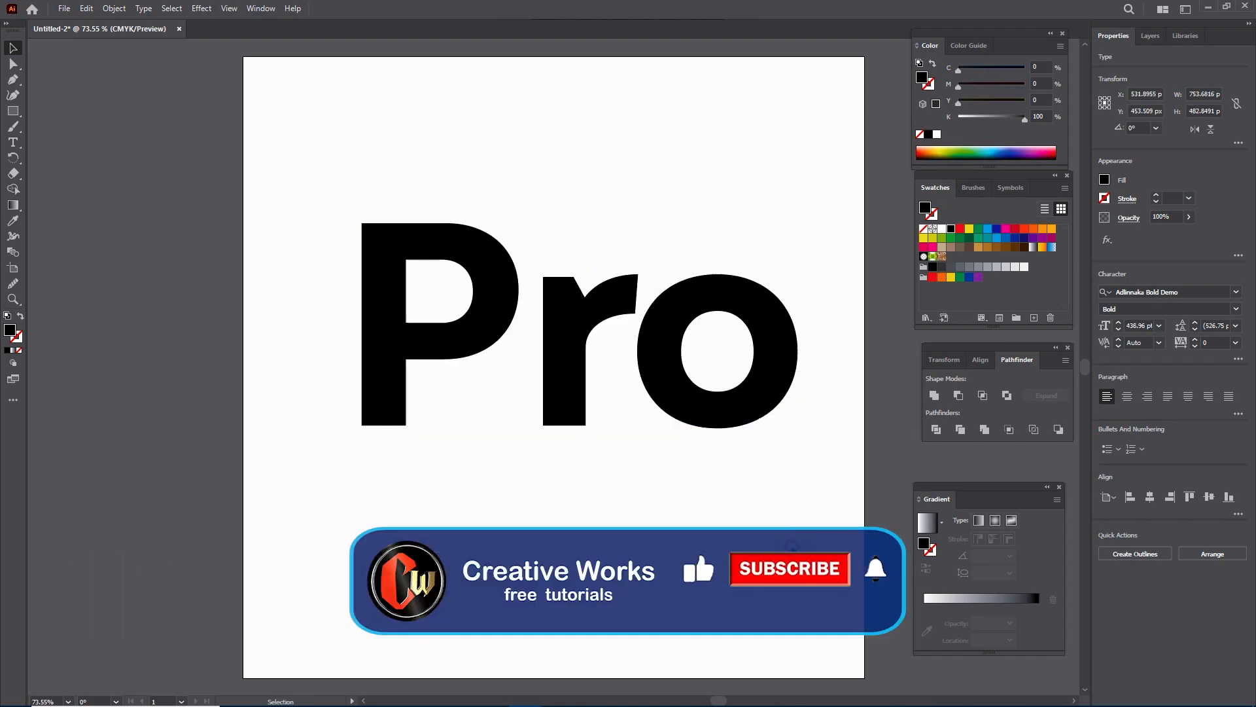
pyautogui.click(792, 545)
# Step: Check which font family is assigned to the "Pro" text
pyautogui.click(770, 367)
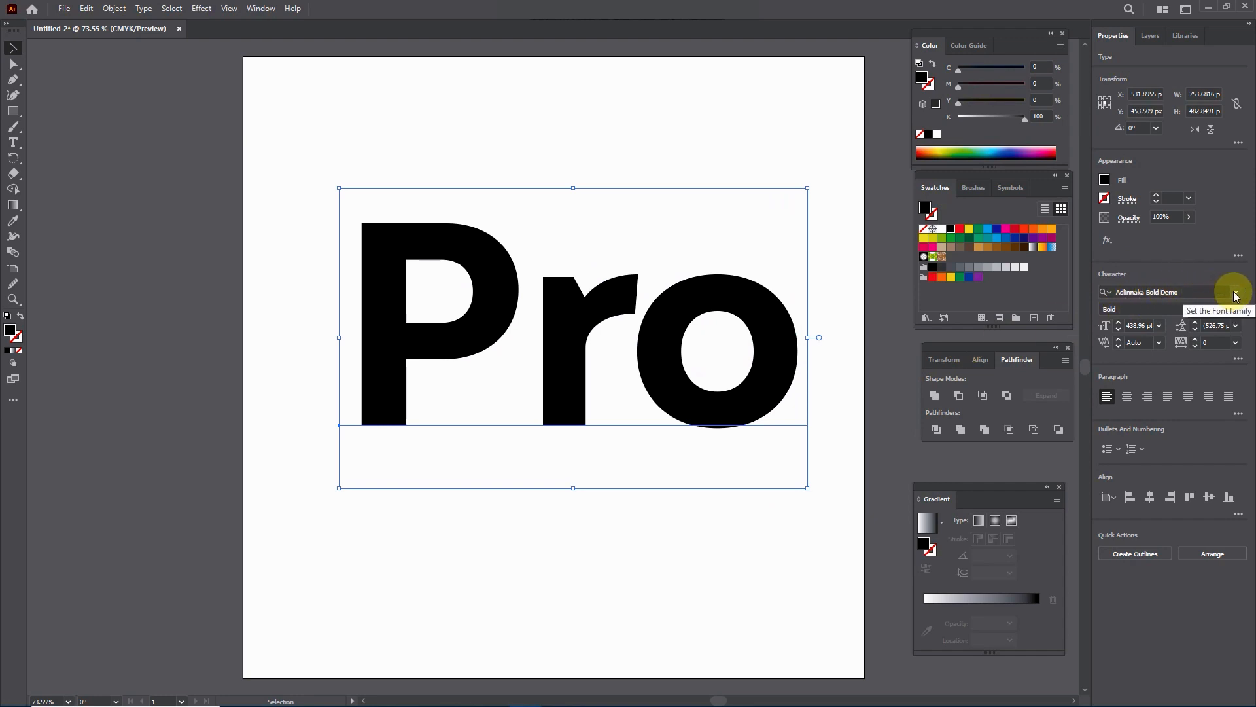
pyautogui.moveTo(1185, 292); pyautogui.dragTo(1094, 293)
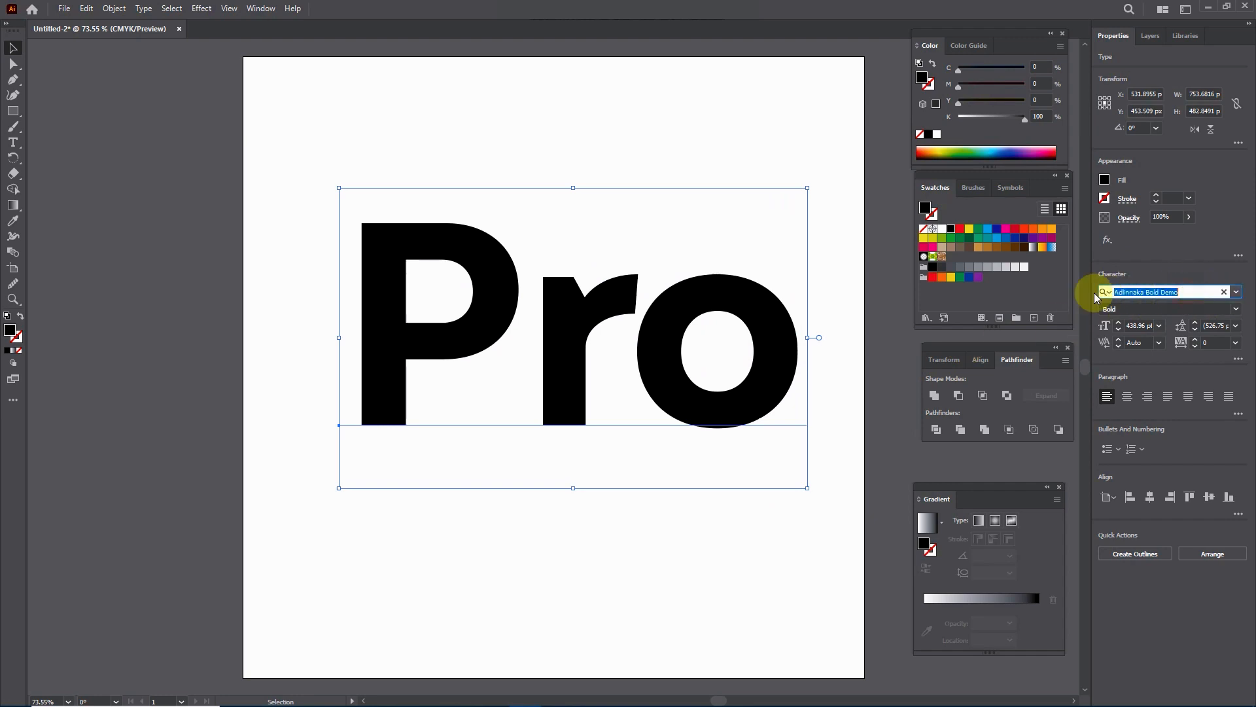
pyautogui.click(1183, 295)
pyautogui.click(579, 538)
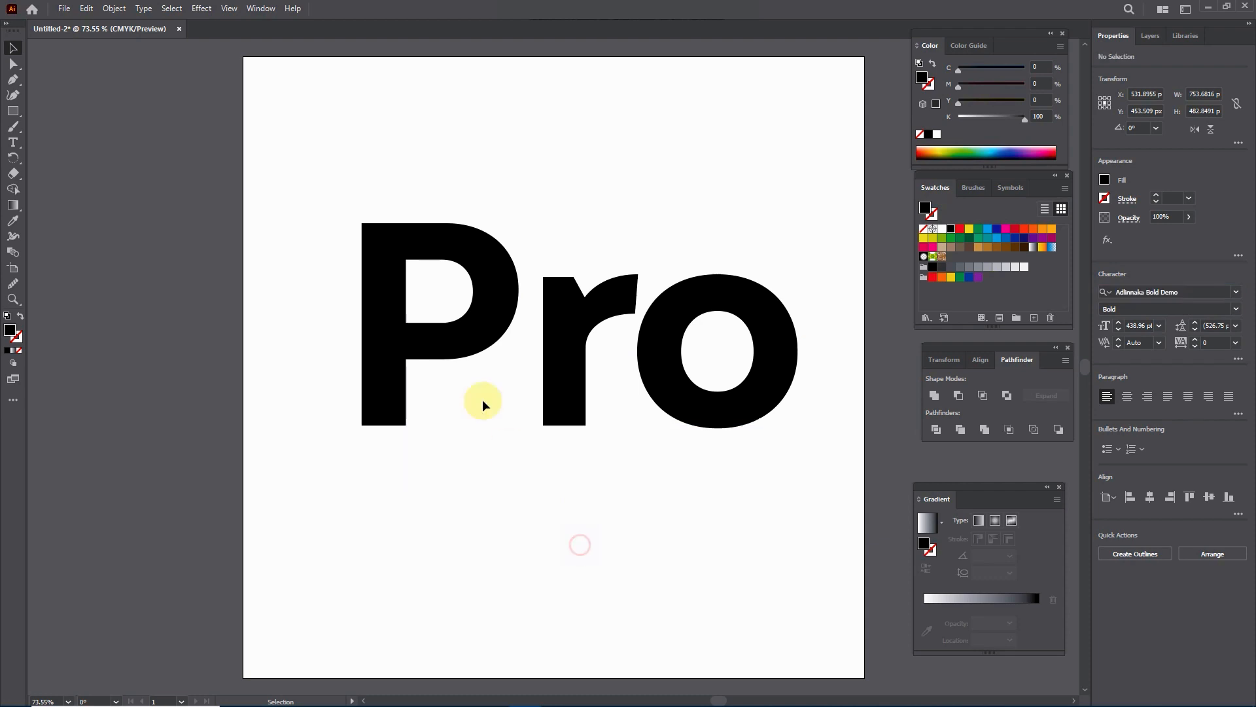
# Step: Expand the "Pro" text with Object and Fill enabled, and ungroup the resulting letter shapes
pyautogui.click(449, 336)
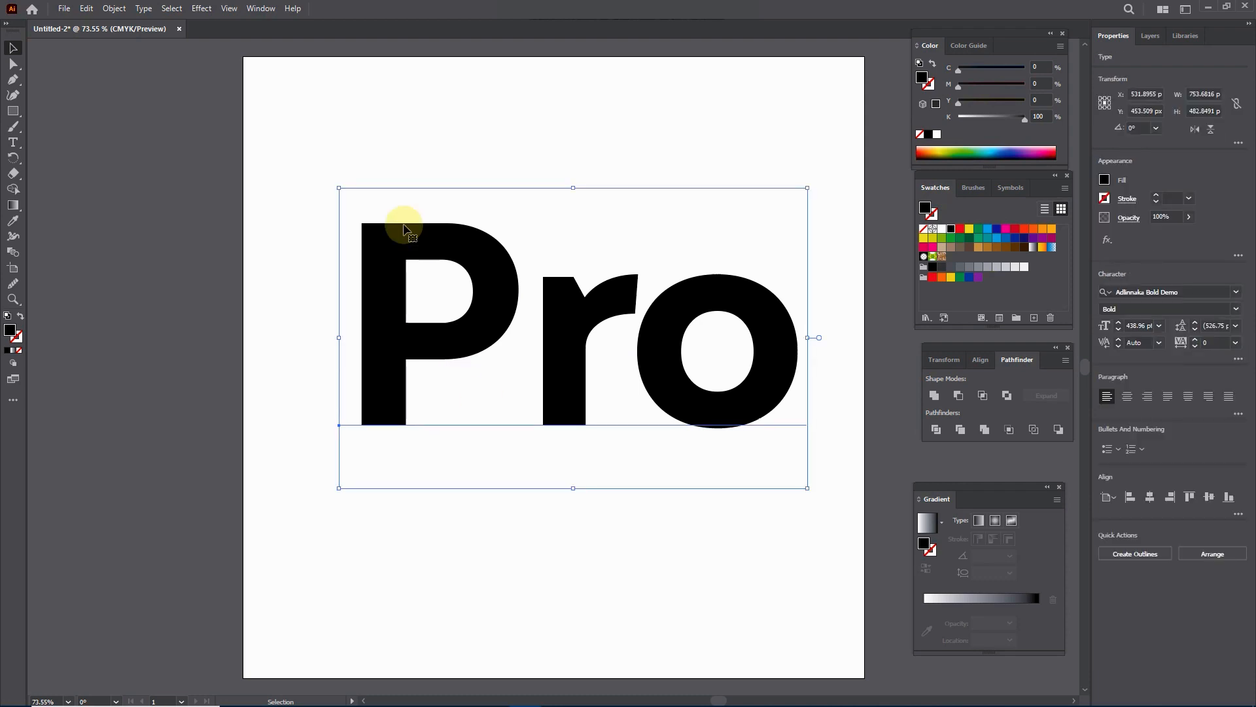
pyautogui.click(115, 8)
pyautogui.click(153, 178)
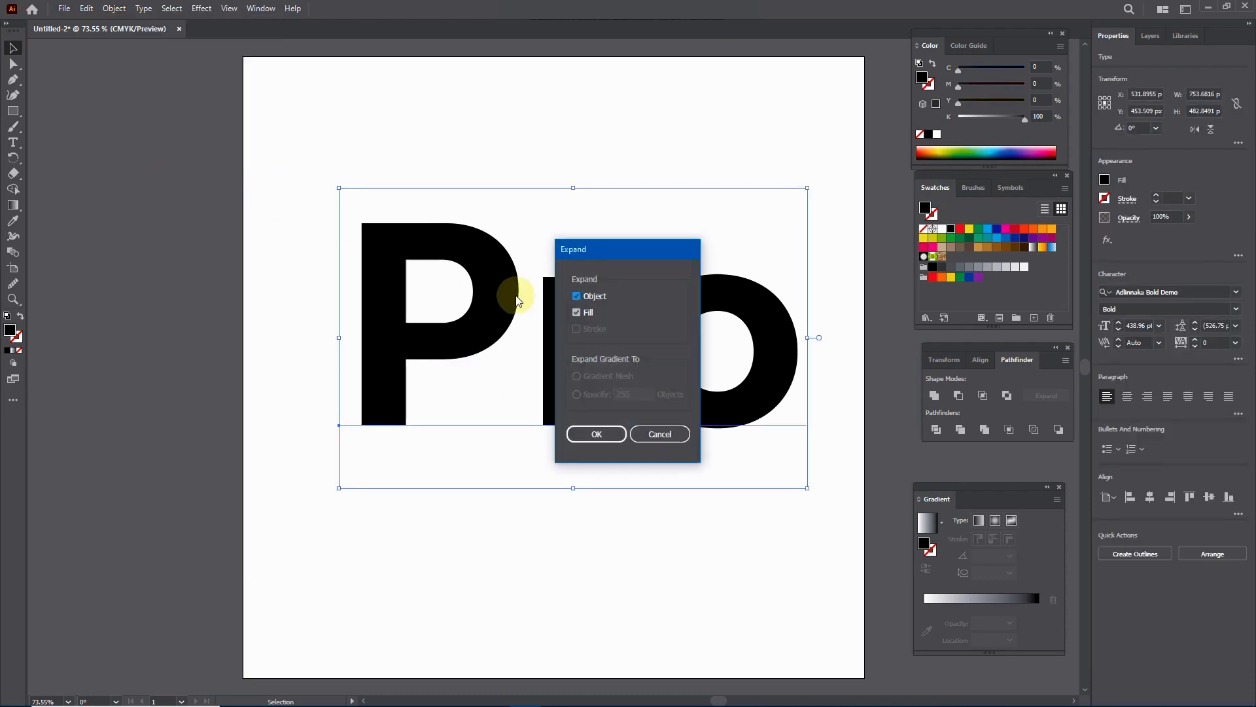
pyautogui.click(597, 433)
pyautogui.rightClick(561, 329)
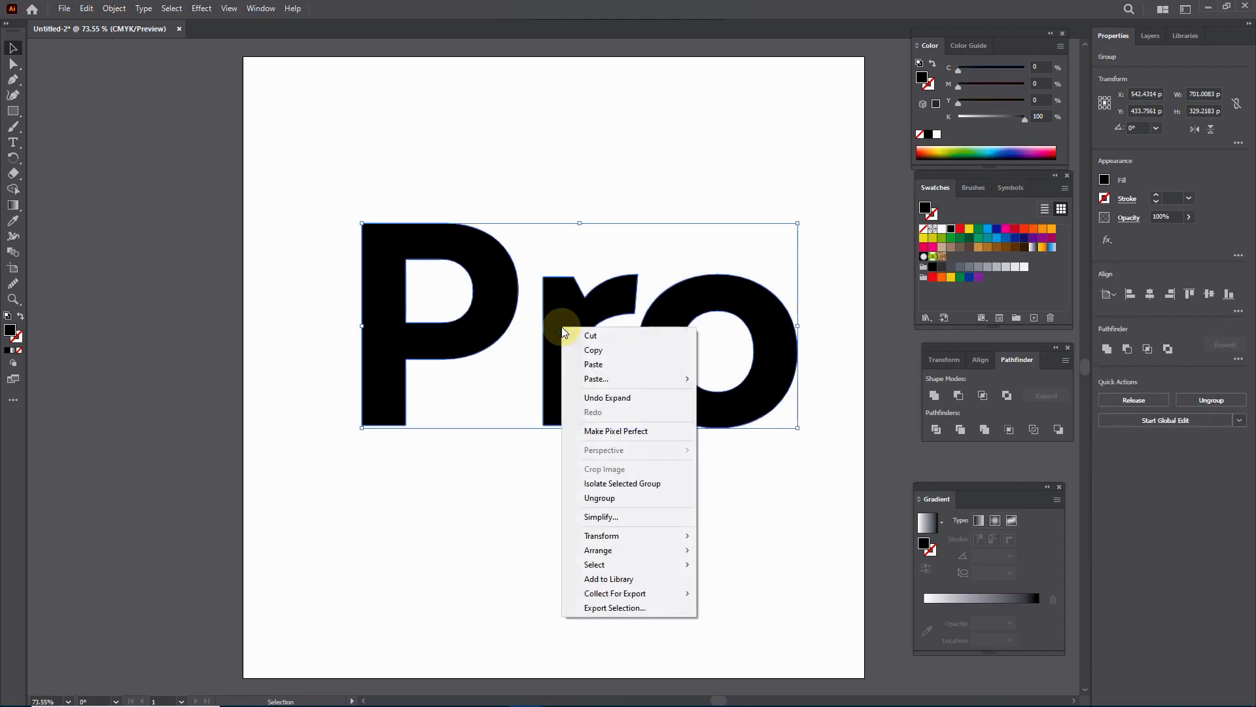
pyautogui.click(615, 497)
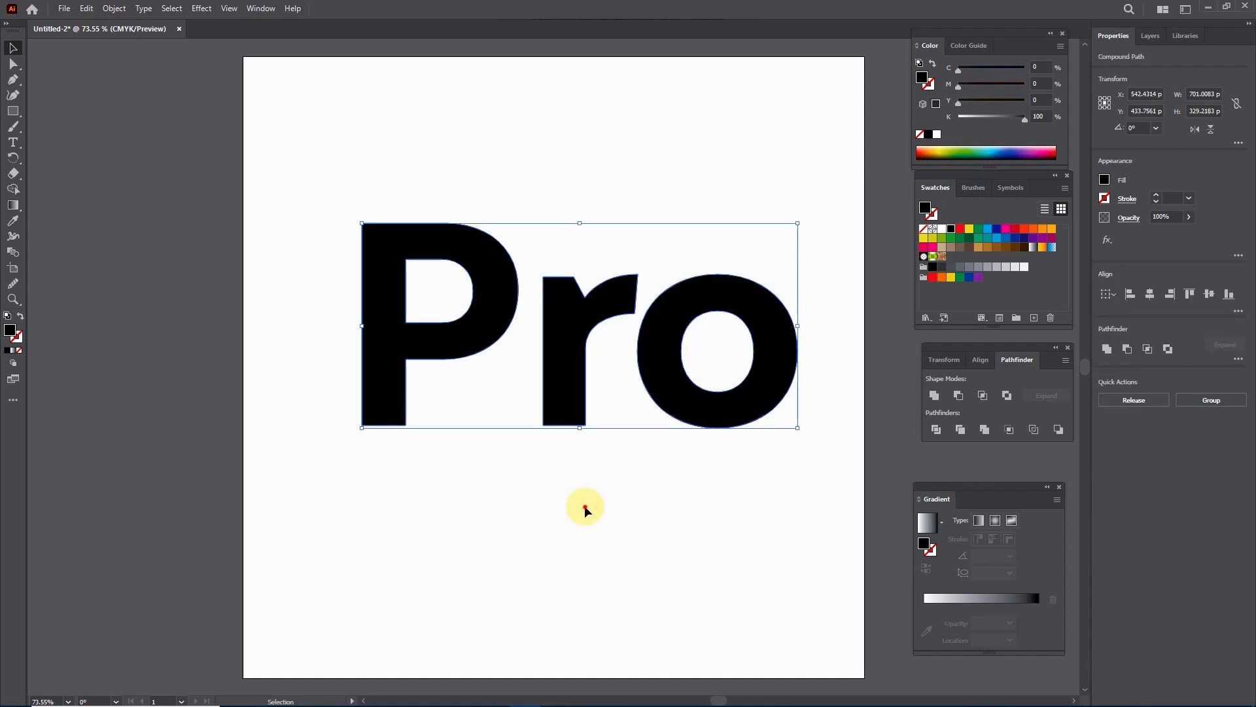
pyautogui.click(586, 501)
# Step: Check that the letters P, r and o can each be selected separately
pyautogui.click(575, 317)
pyautogui.click(498, 293)
pyautogui.click(652, 331)
pyautogui.click(499, 323)
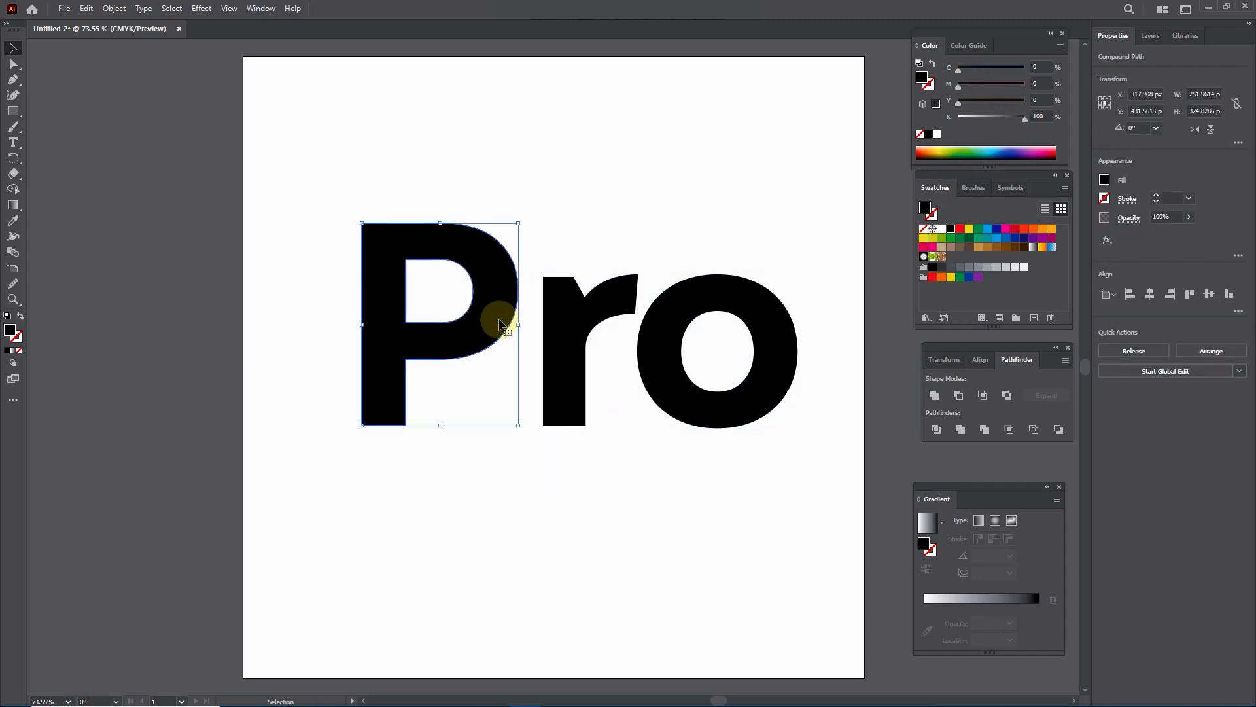
pyautogui.click(387, 536)
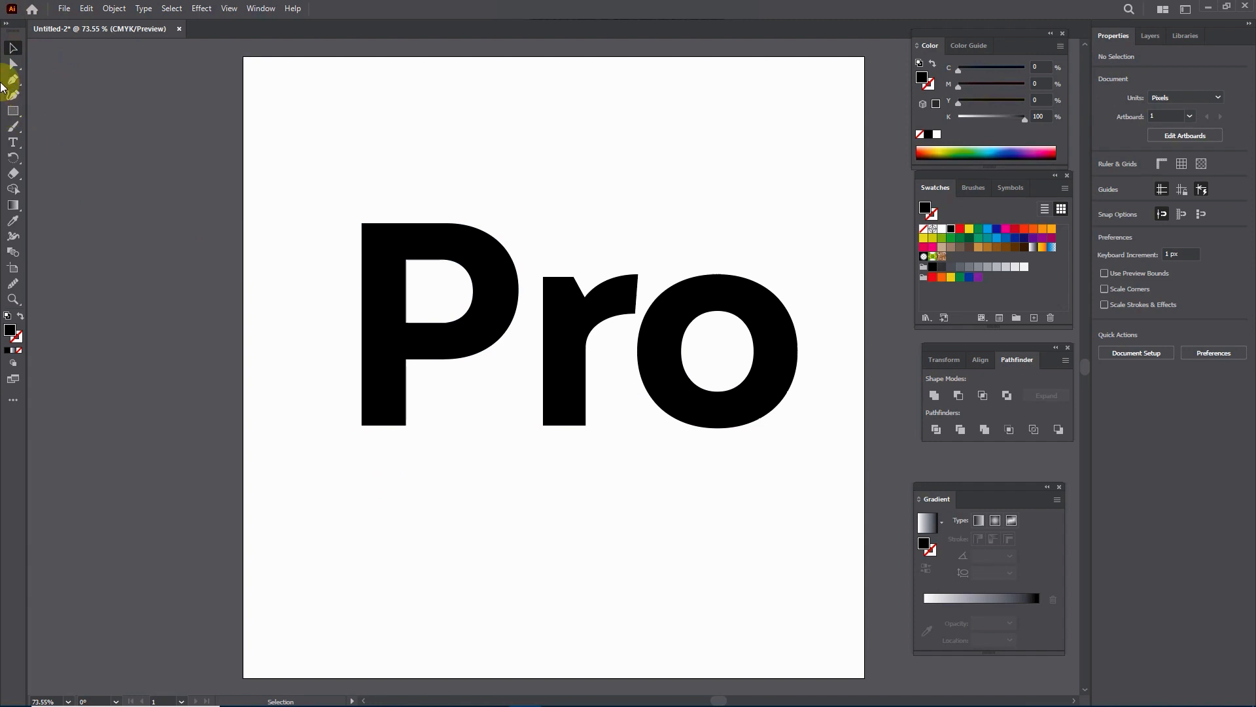
# Step: Draw a closed Pen tool shape over the foot of the P's stem, with a curved edge rounding its lower outer corner
pyautogui.click(6, 78)
pyautogui.click(363, 425)
pyautogui.moveTo(406, 399); pyautogui.dragTo(406, 366)
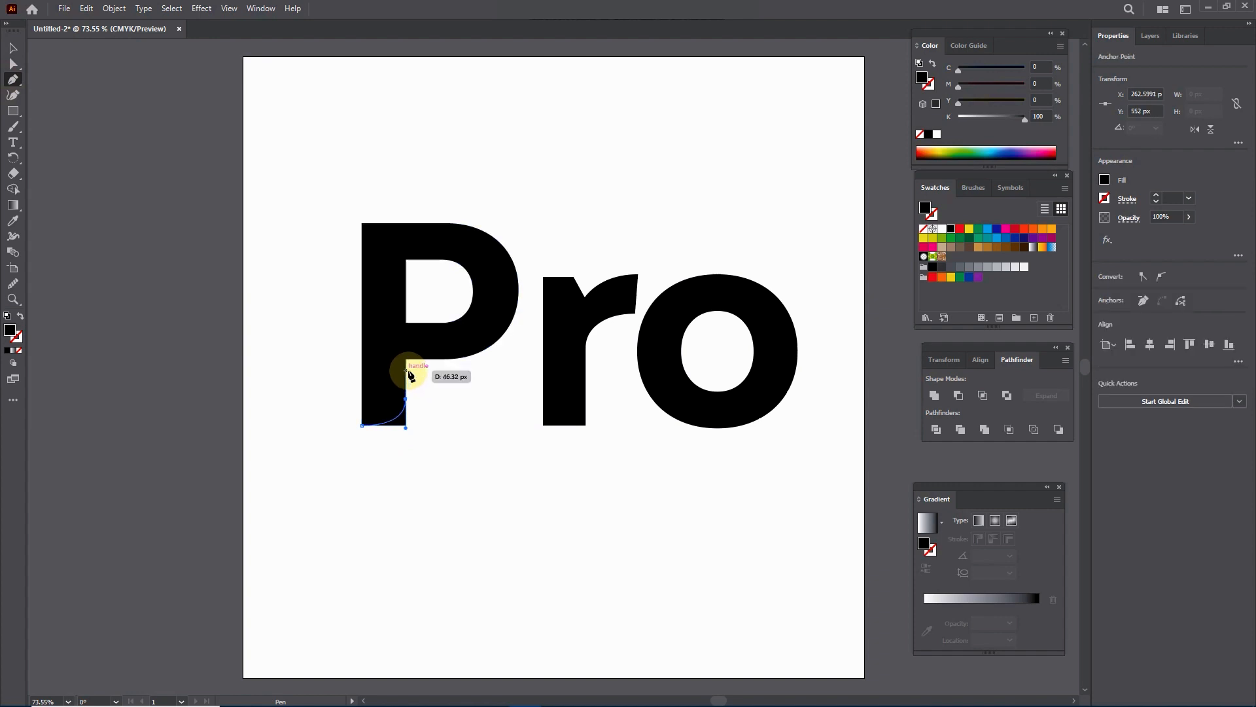
pyautogui.click(440, 440)
pyautogui.moveTo(362, 455); pyautogui.dragTo(361, 432)
pyautogui.click(362, 425)
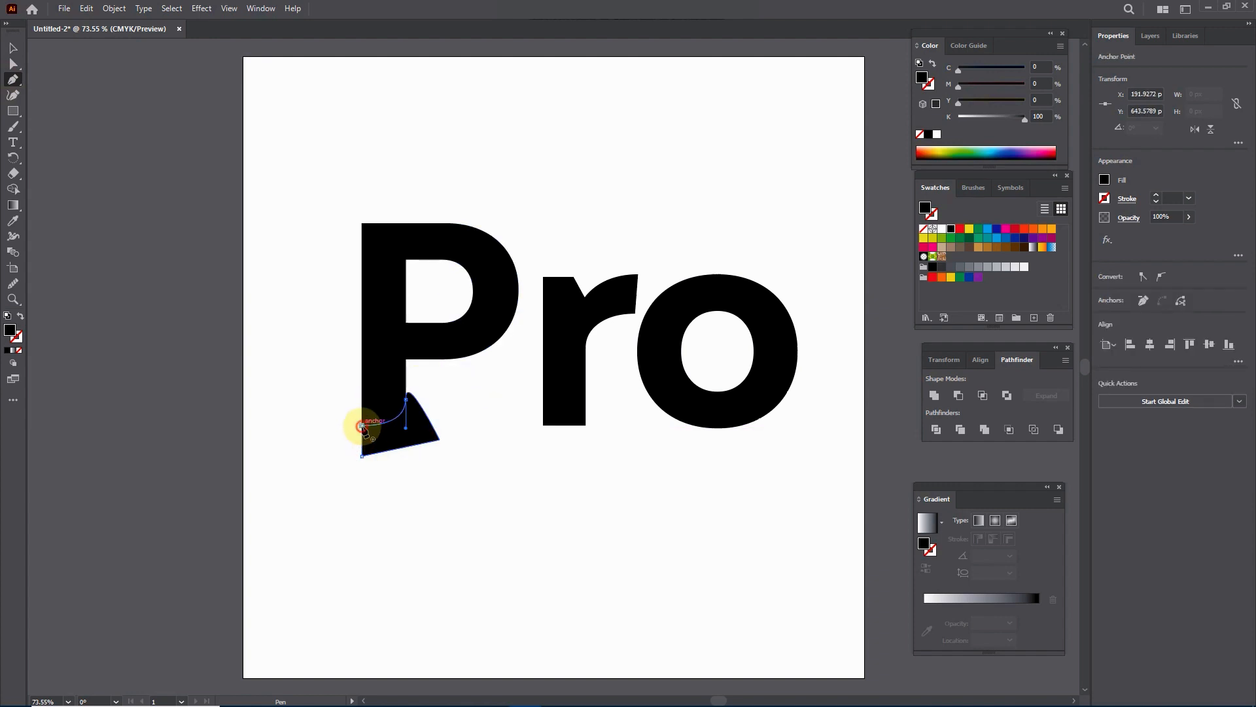
# Step: Fill the new shape at the foot of the P with red and bring it to the front
pyautogui.click(11, 50)
pyautogui.click(416, 422)
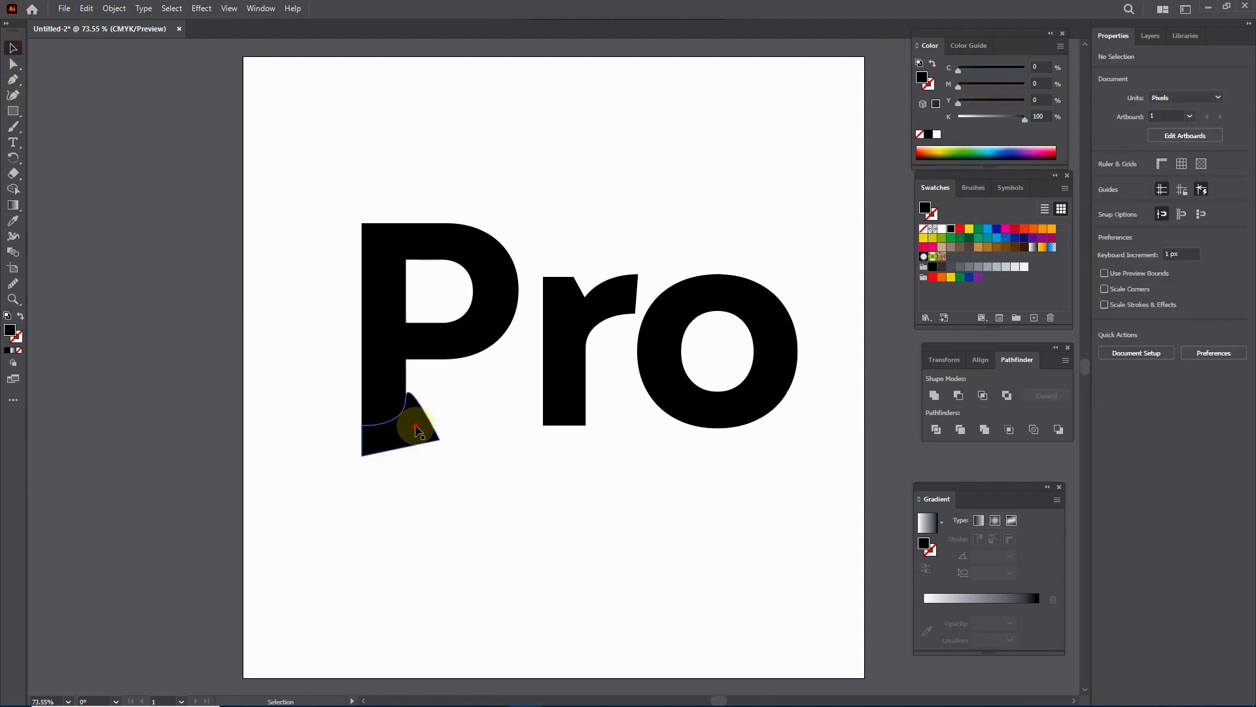
pyautogui.click(959, 231)
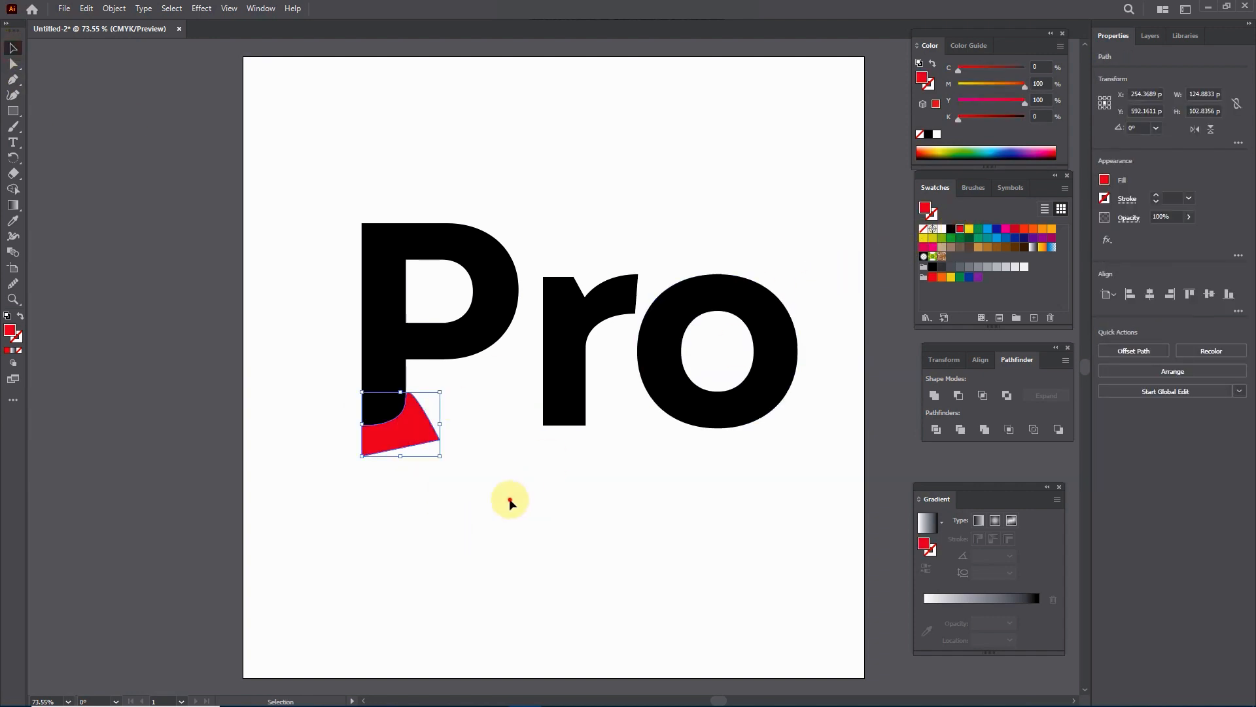
pyautogui.click(509, 497)
pyautogui.rightClick(417, 431)
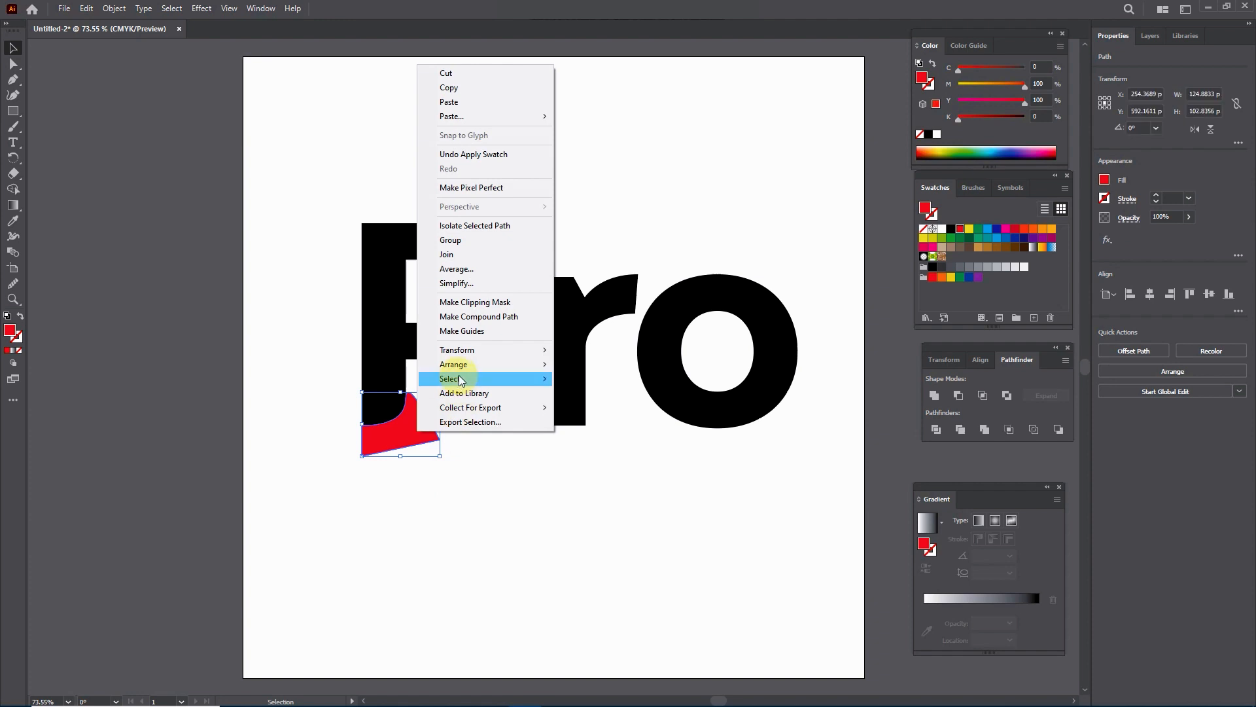
pyautogui.moveTo(484, 363)
pyautogui.click(591, 365)
# Step: Subtract the red shape from the P with Minus Front to round the stem's lower corner
pyautogui.moveTo(478, 515); pyautogui.dragTo(344, 342)
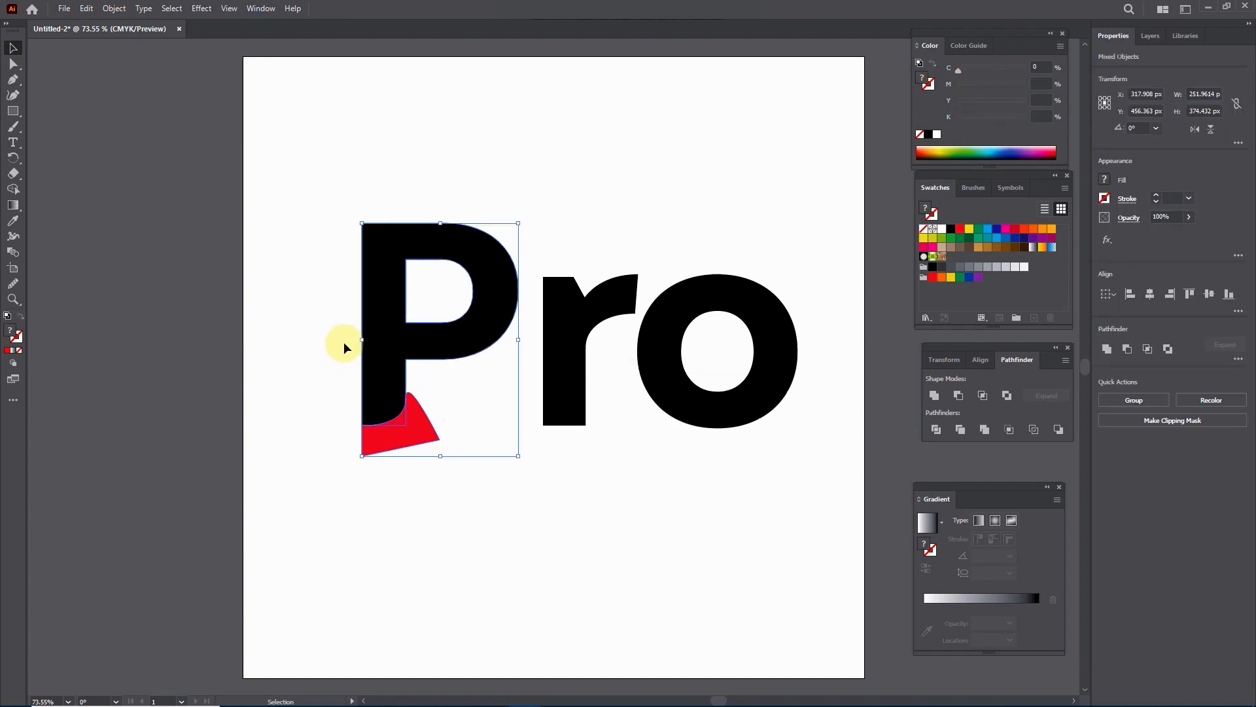
pyautogui.click(959, 395)
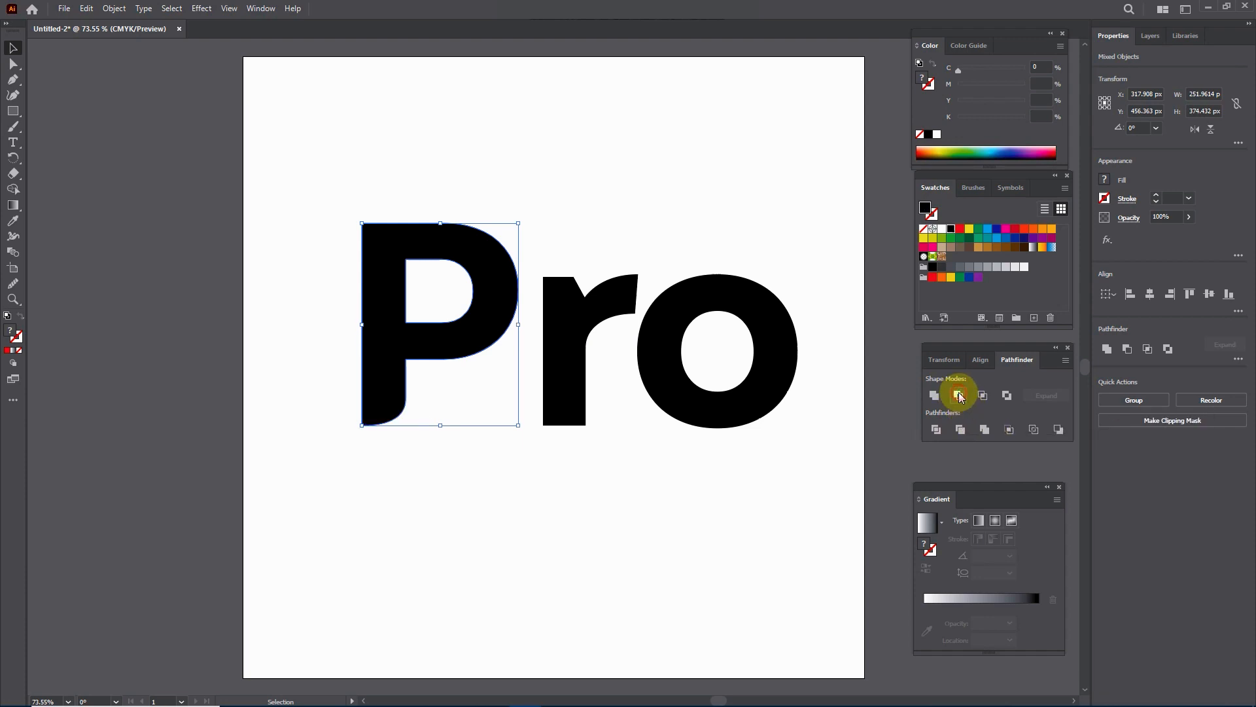
pyautogui.click(556, 547)
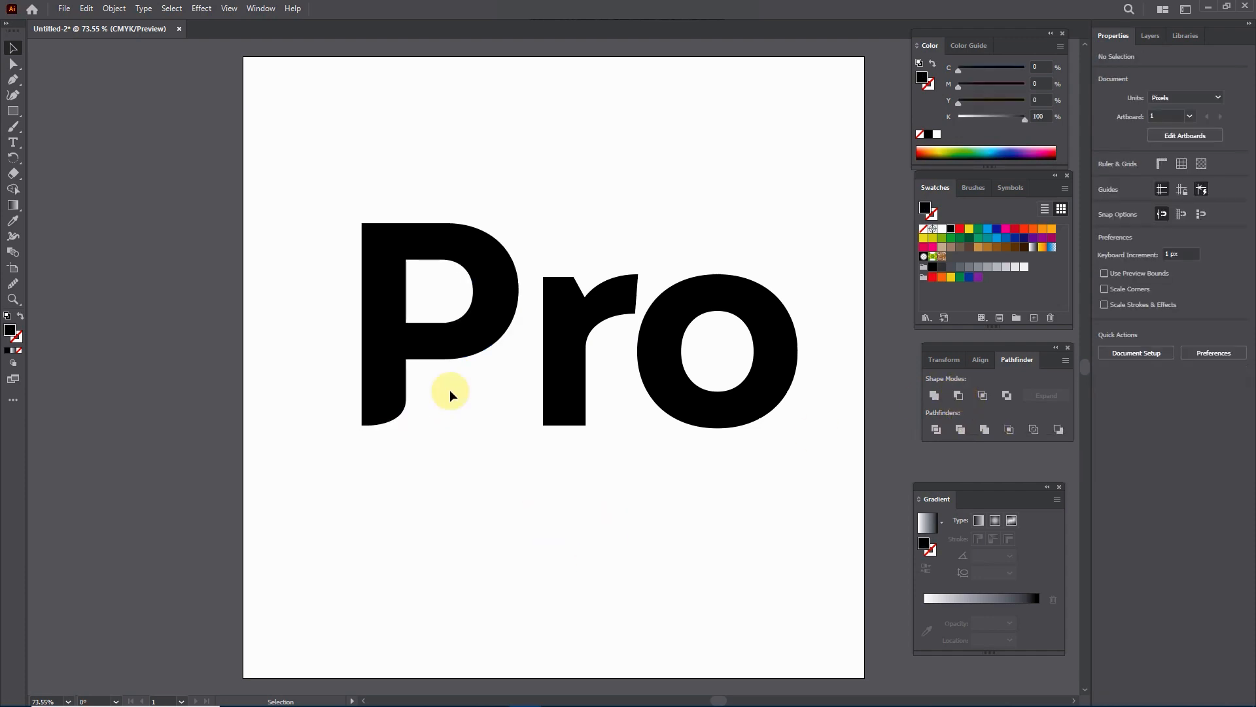
# Step: Start a Pen tool outline at the r's lower outer corner, curving up its stem to a pointed inner leaf tip above the arm
pyautogui.click(14, 81)
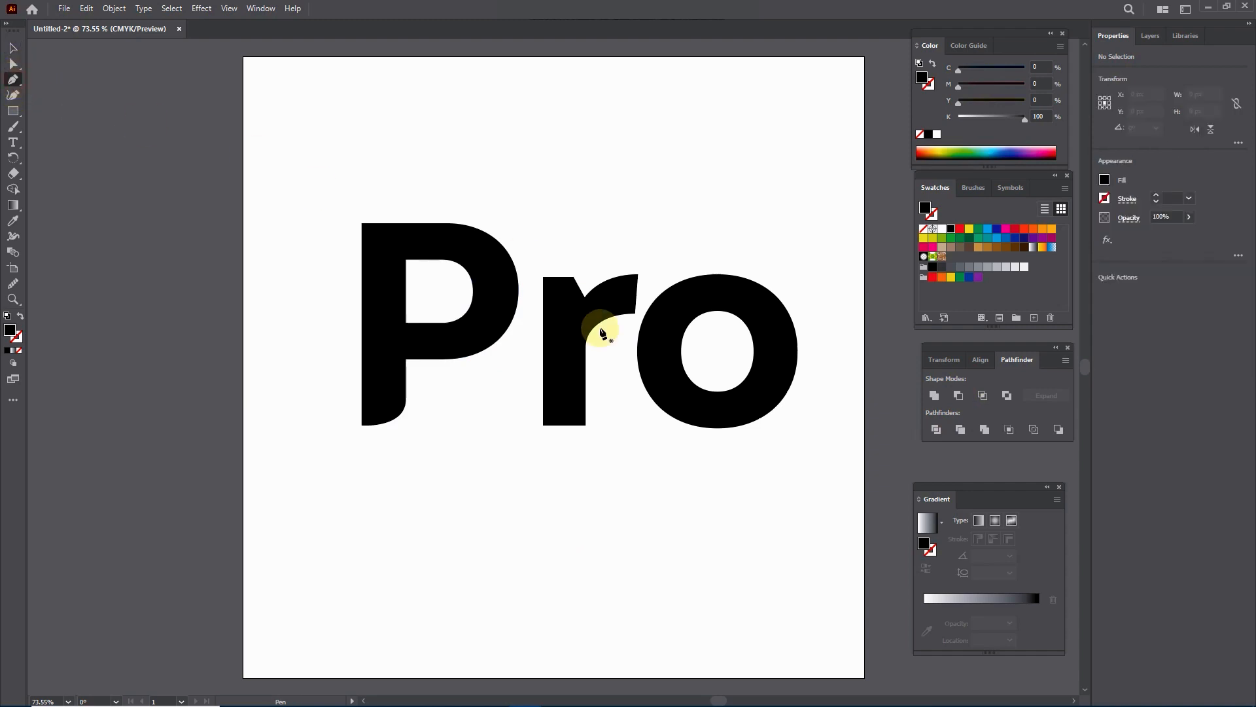
pyautogui.click(543, 425)
pyautogui.moveTo(586, 398); pyautogui.dragTo(586, 367)
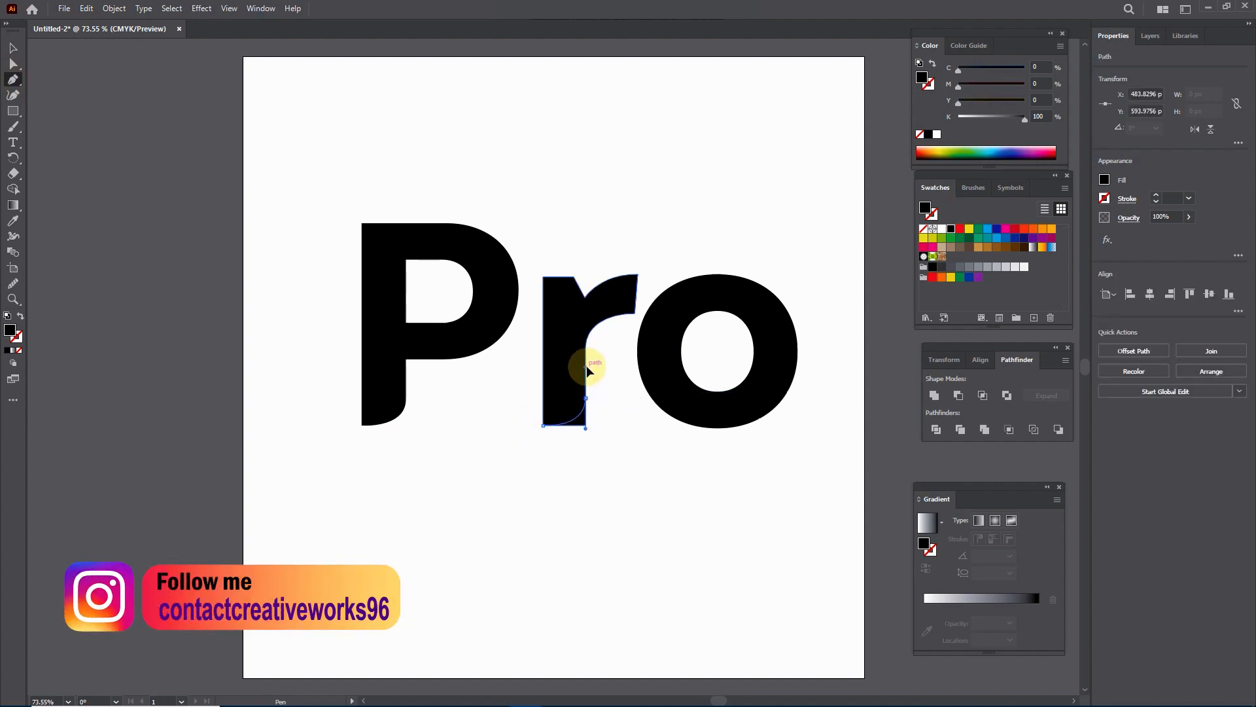
pyautogui.moveTo(578, 331); pyautogui.dragTo(583, 319)
pyautogui.moveTo(652, 265); pyautogui.dragTo(675, 263)
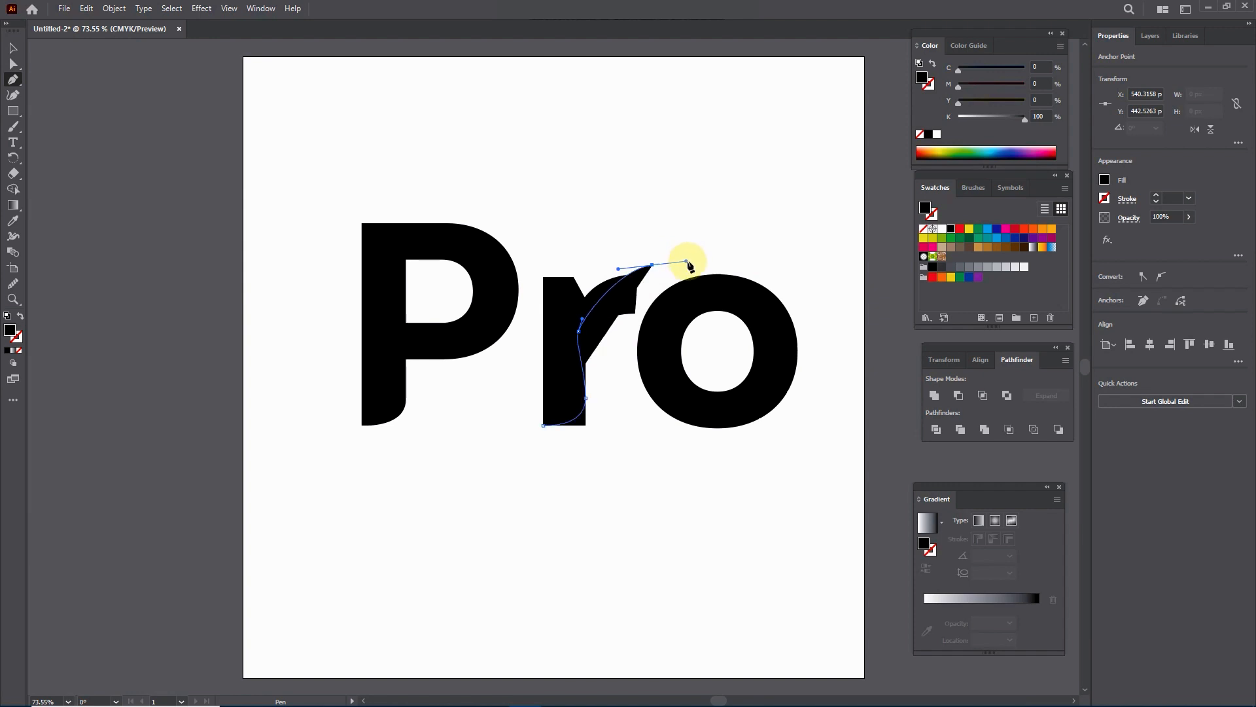
pyautogui.click(652, 265)
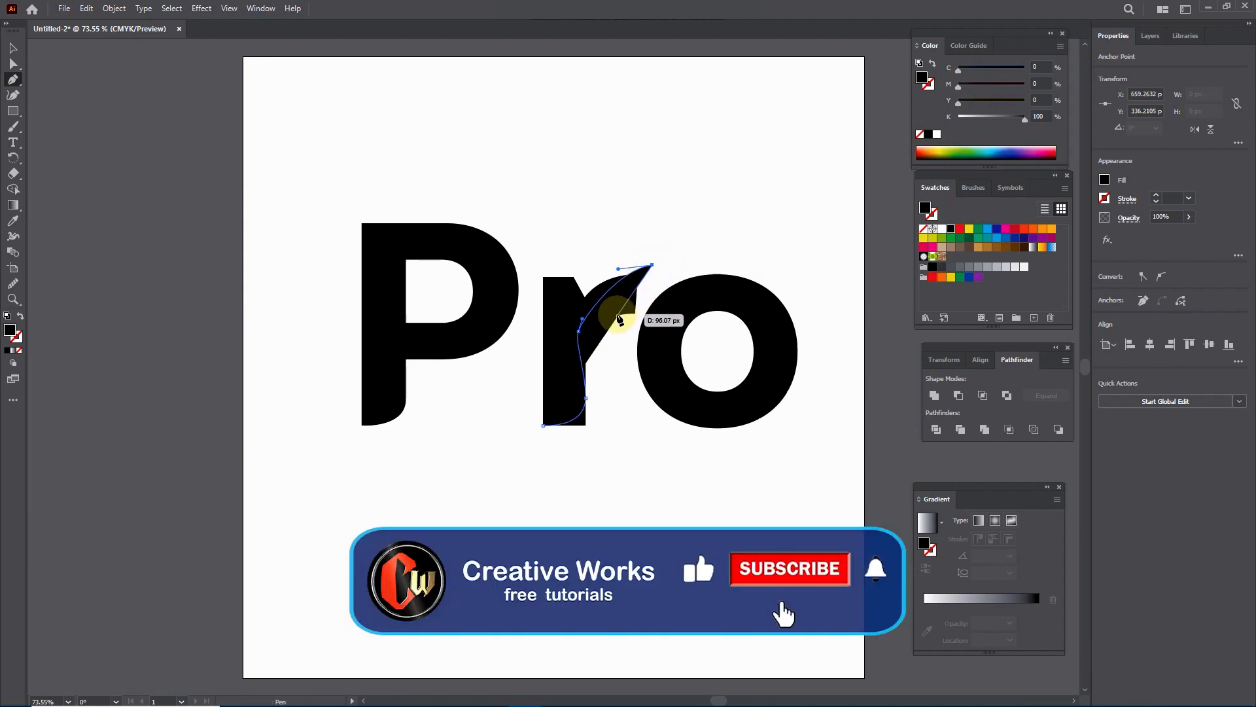
# Step: Continue the outline with a curve back down to the r's stem and out to a pointed leaf tip above the o
pyautogui.moveTo(612, 306); pyautogui.dragTo(698, 294)
pyautogui.moveTo(711, 249); pyautogui.dragTo(713, 219)
pyautogui.moveTo(728, 174); pyautogui.dragTo(746, 137)
pyautogui.moveTo(710, 248); pyautogui.dragTo(713, 237)
pyautogui.moveTo(677, 346); pyautogui.dragTo(691, 358)
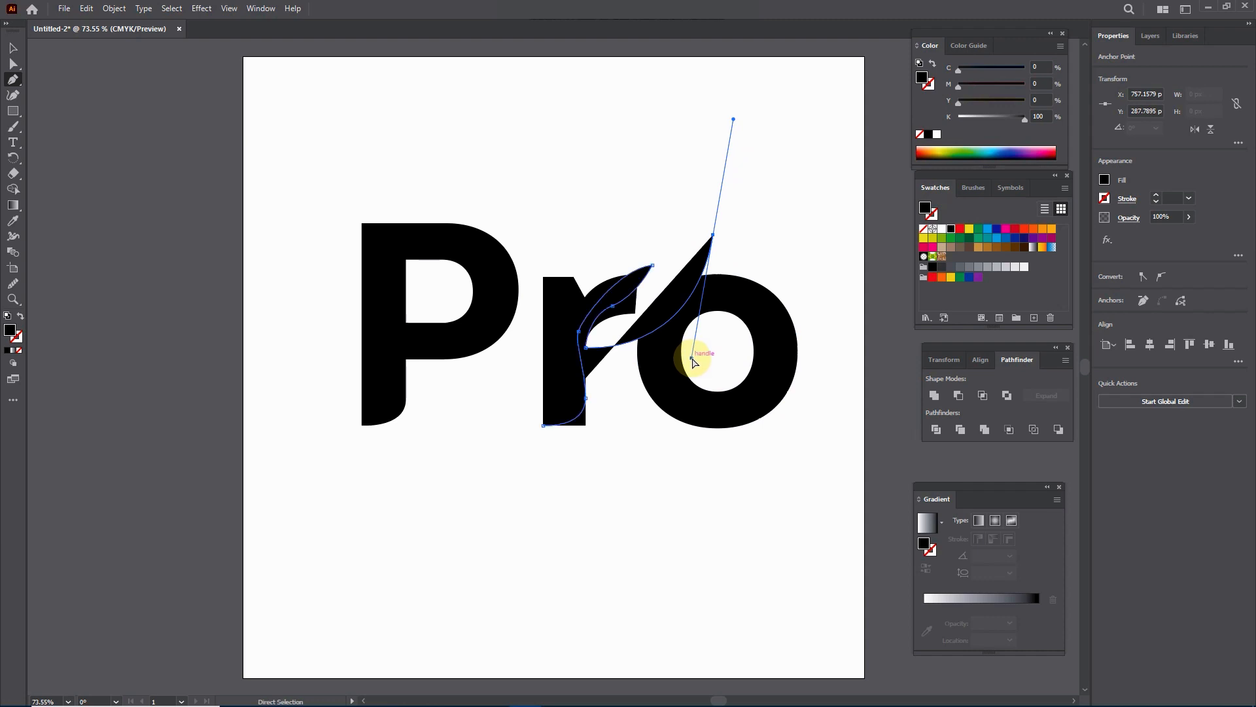
pyautogui.click(713, 236)
# Step: Curve the leaf's upper edge back to the r's notch, follow the stem's top and outer side, and close the outline at the base
pyautogui.moveTo(584, 299); pyautogui.dragTo(567, 385)
pyautogui.press('alt')
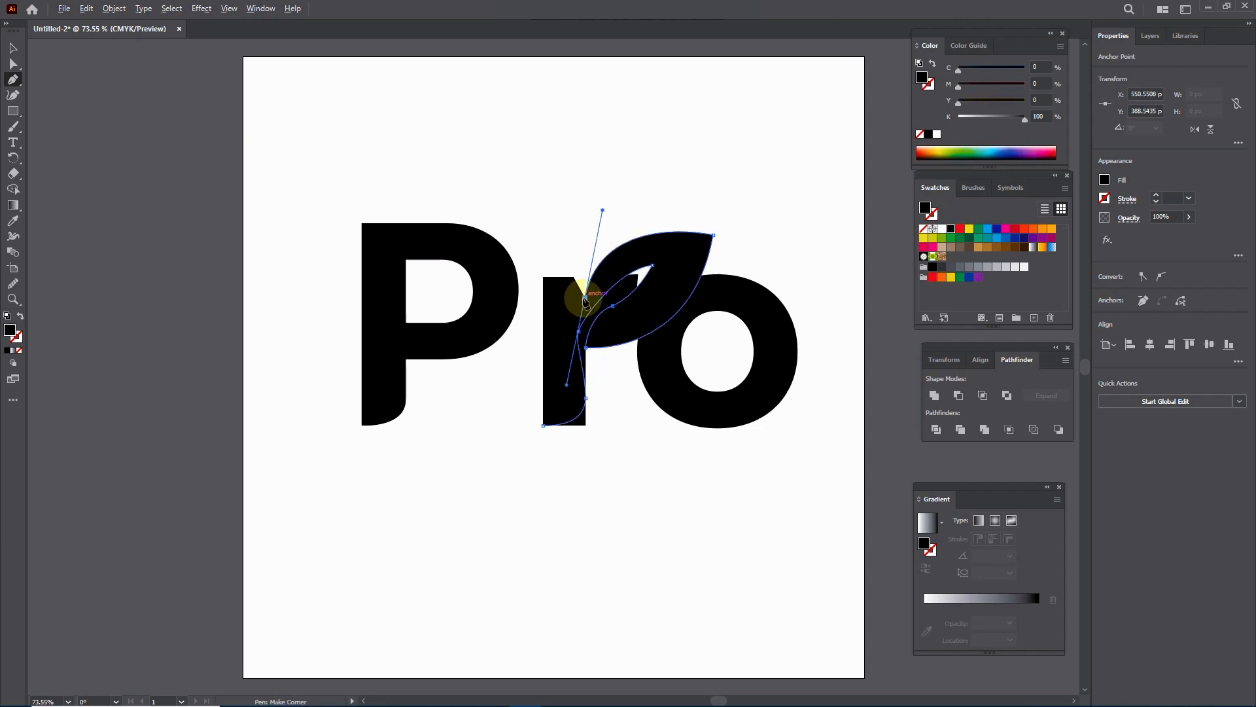
pyautogui.moveTo(602, 211)
pyautogui.mouseDown()
pyautogui.moveTo(630, 202)
pyautogui.moveTo(619, 217)
pyautogui.mouseUp()
pyautogui.moveTo(585, 297)
pyautogui.mouseDown()
pyautogui.moveTo(588, 287)
pyautogui.moveTo(591, 303)
pyautogui.mouseUp()
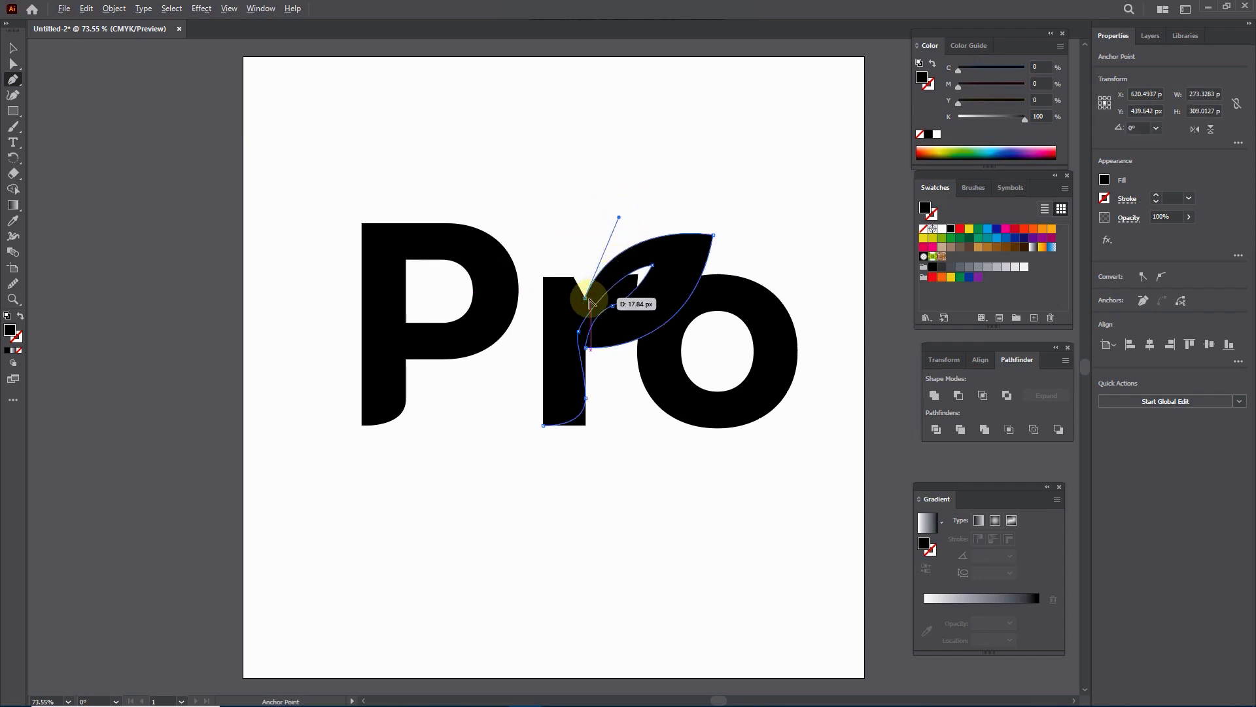
pyautogui.click(586, 298)
pyautogui.click(573, 278)
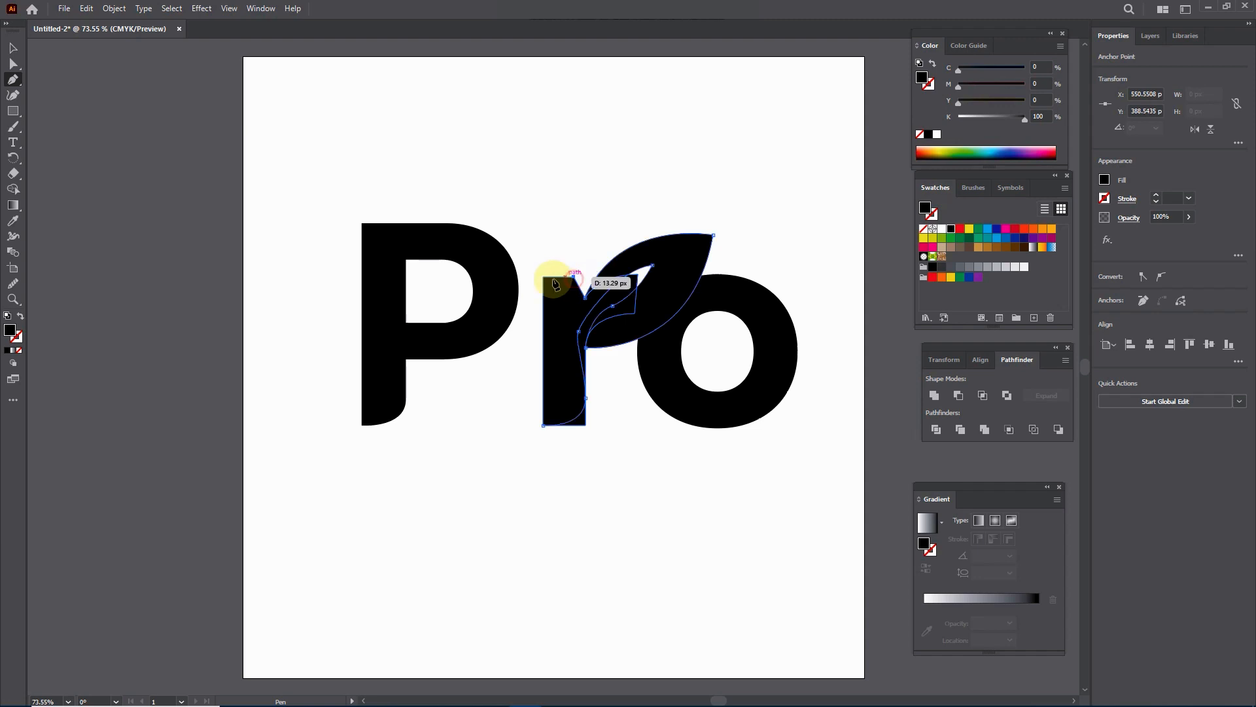
pyautogui.click(543, 277)
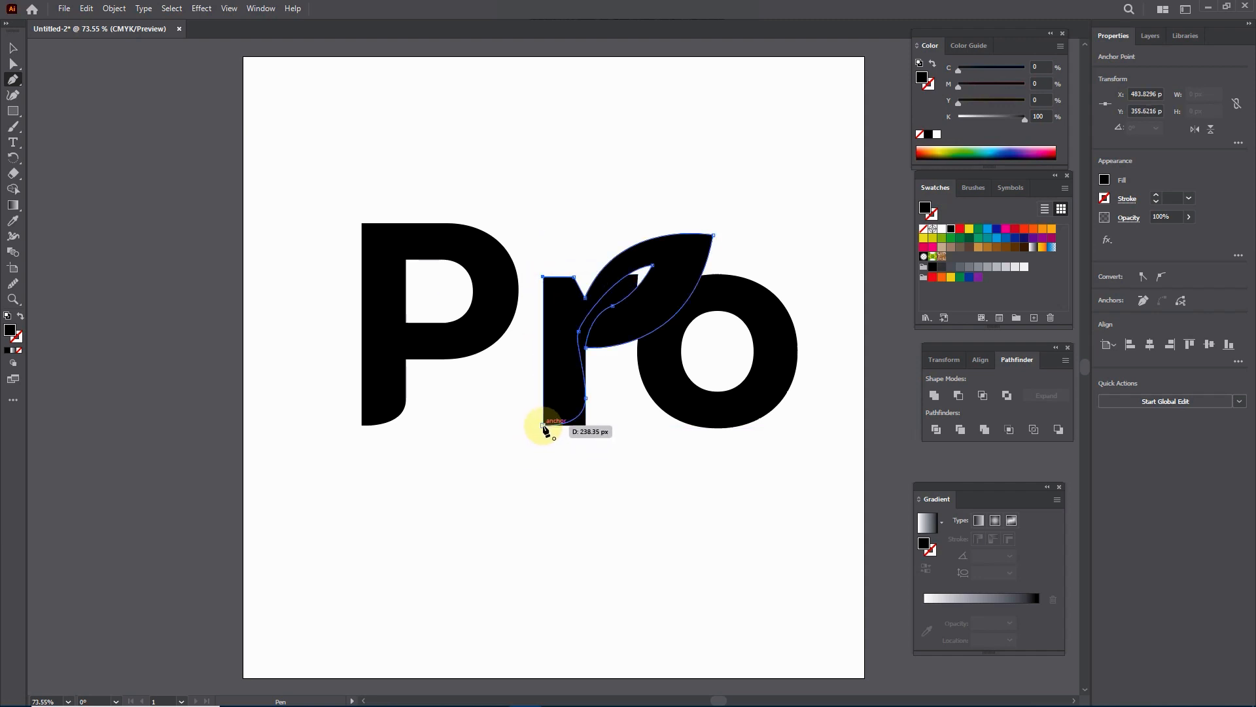
pyautogui.moveTo(543, 427); pyautogui.dragTo(584, 427)
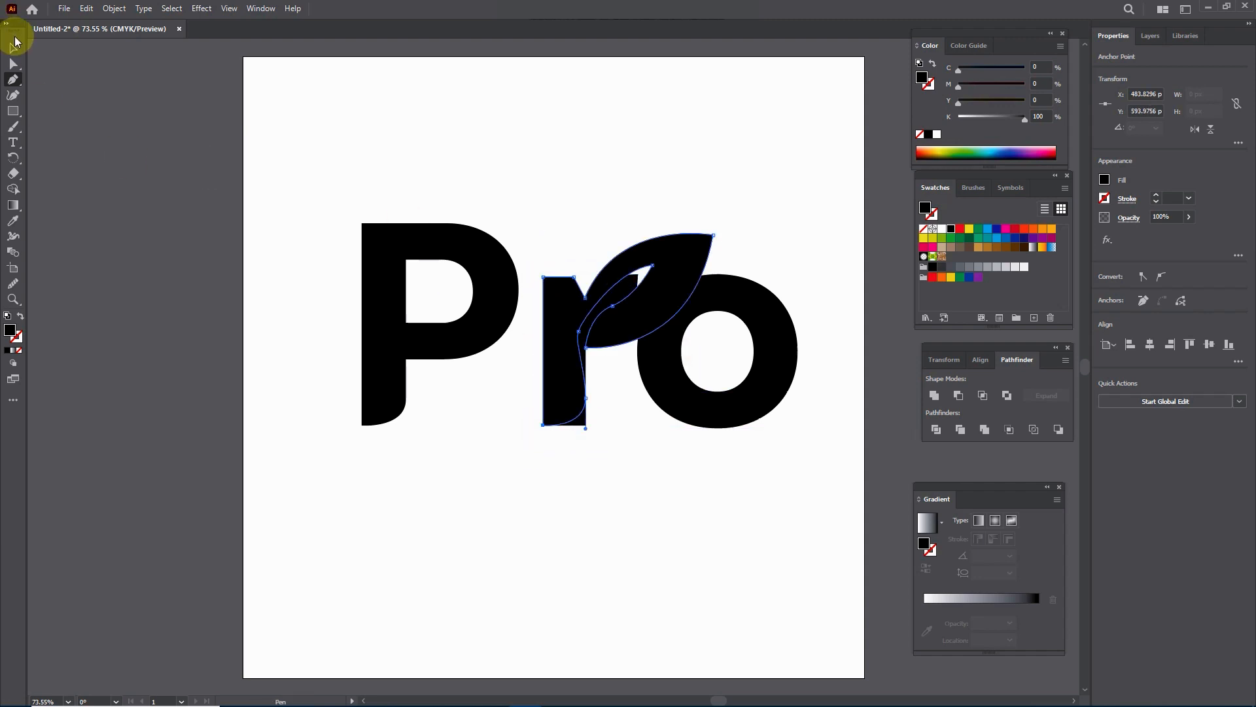
# Step: Fill the traced leaf-shaped r with yellow and delete the original black r behind it
pyautogui.click(12, 48)
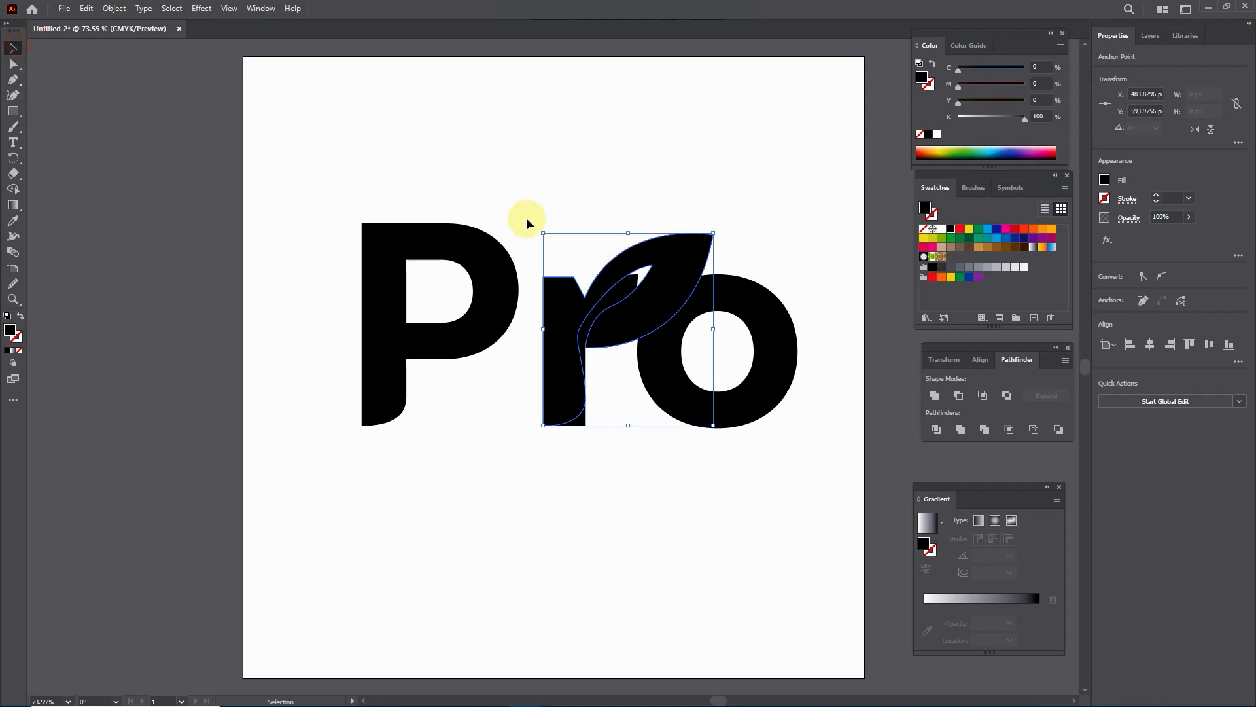
pyautogui.click(970, 230)
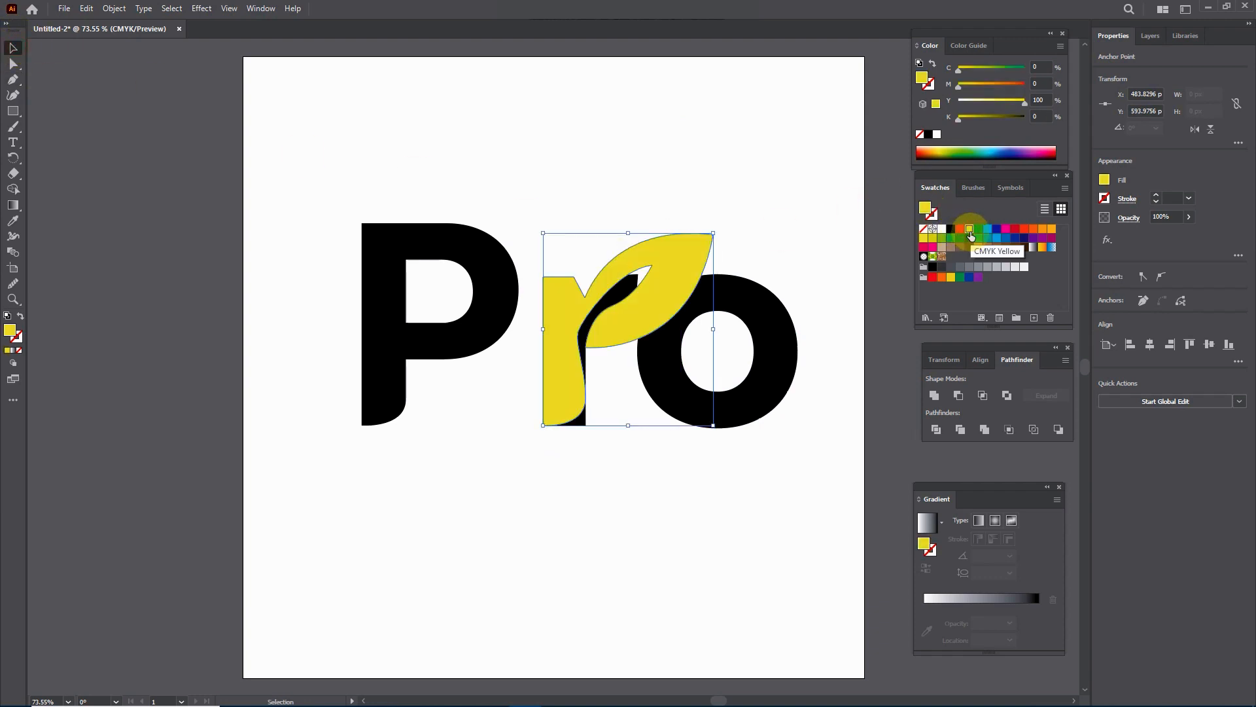
pyautogui.click(748, 211)
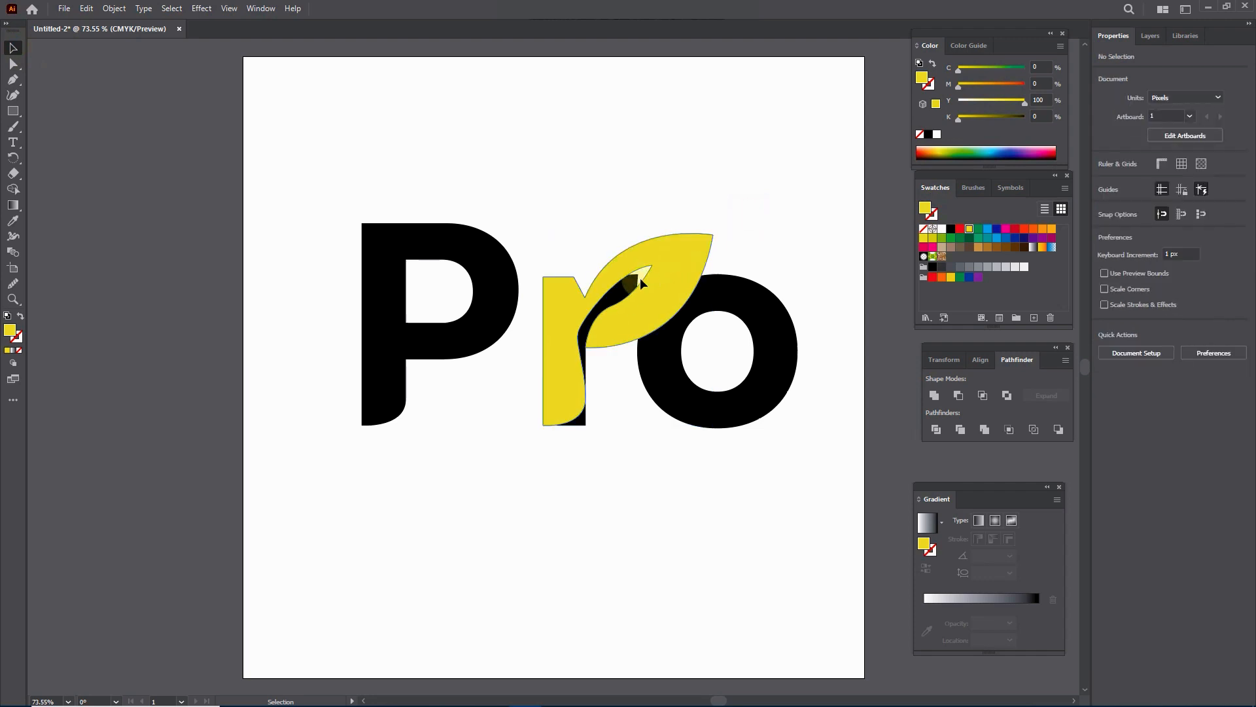
pyautogui.click(630, 286)
pyautogui.press('Delete')
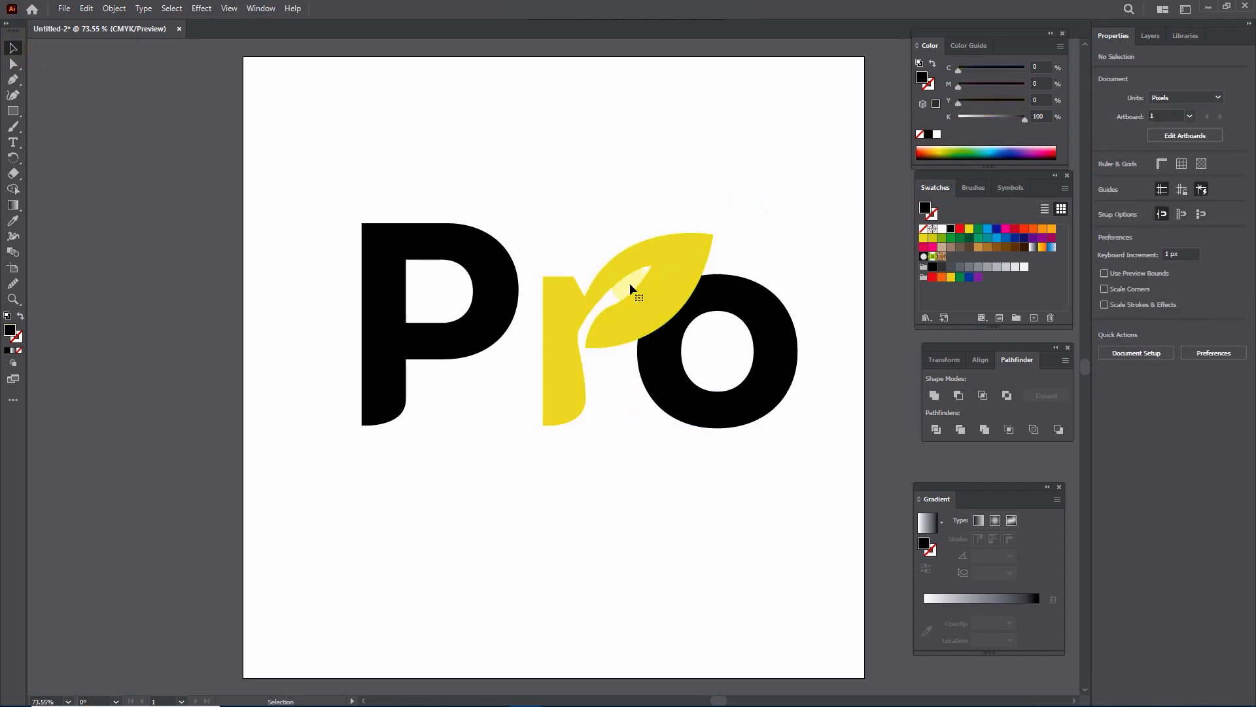
# Step: Copy the yellow leaf-shaped r and paste the duplicate directly in front of it
pyautogui.click(664, 259)
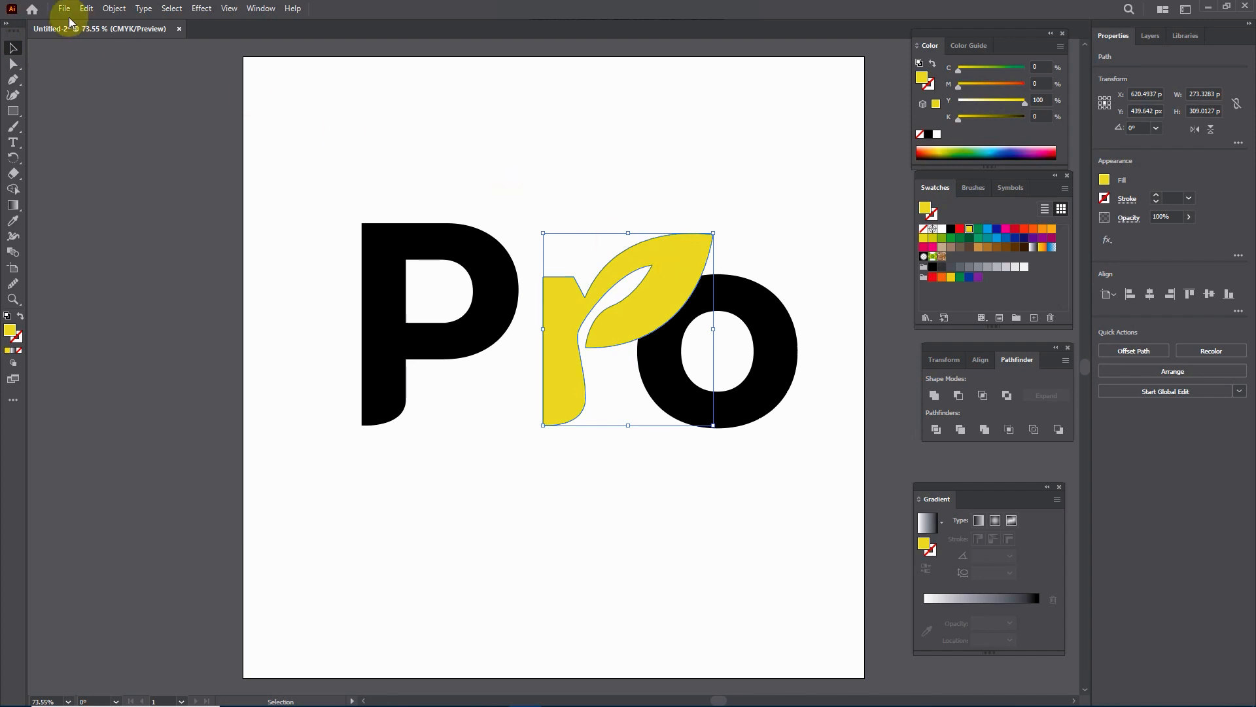
pyautogui.click(86, 8)
pyautogui.click(102, 73)
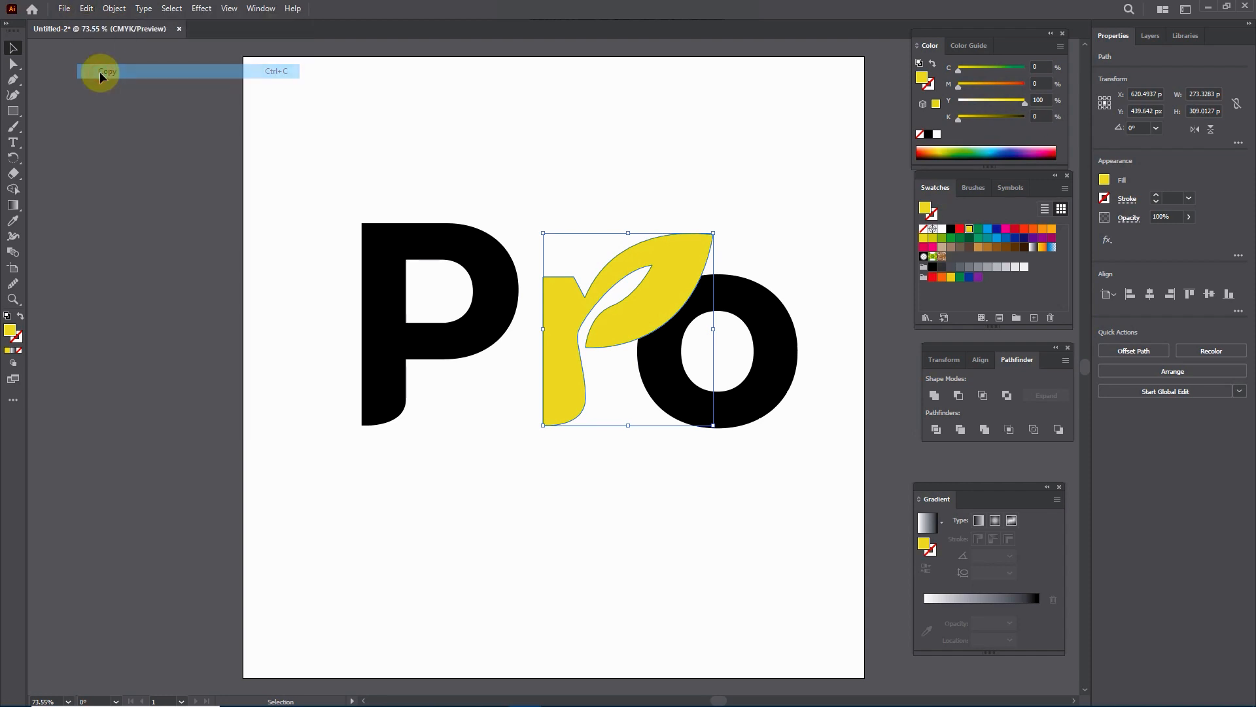
pyautogui.click(86, 9)
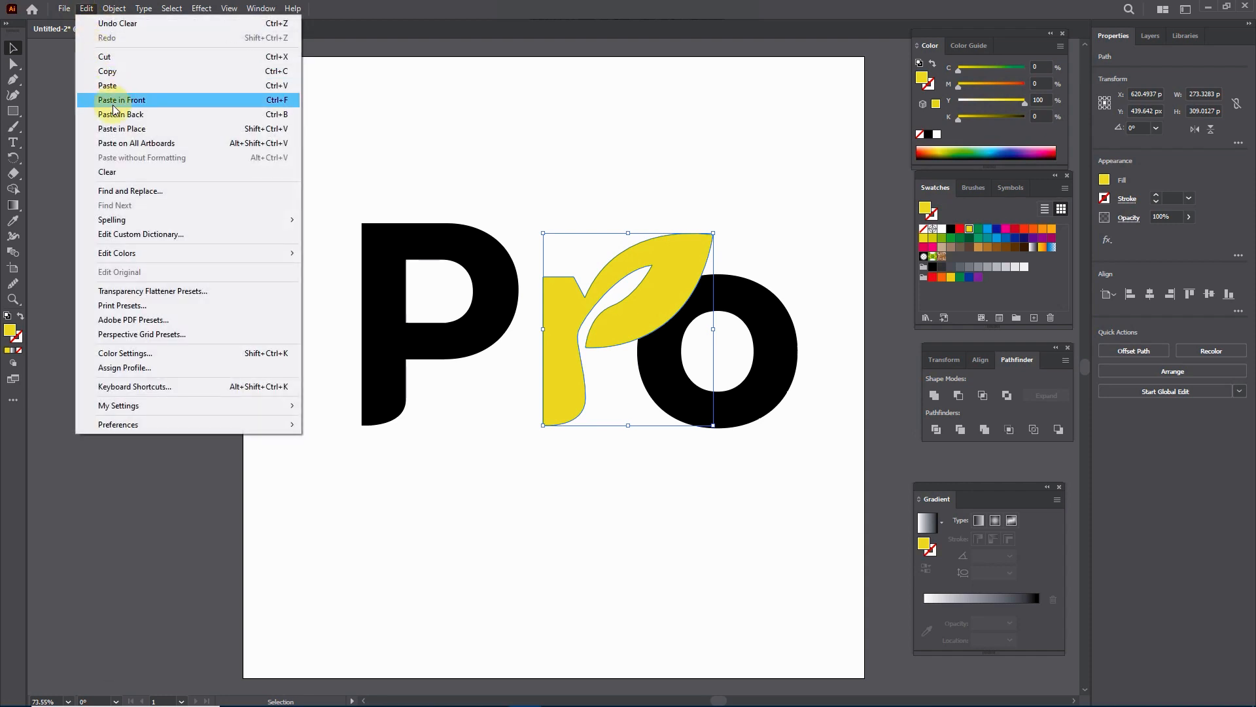
pyautogui.click(140, 100)
pyautogui.click(669, 177)
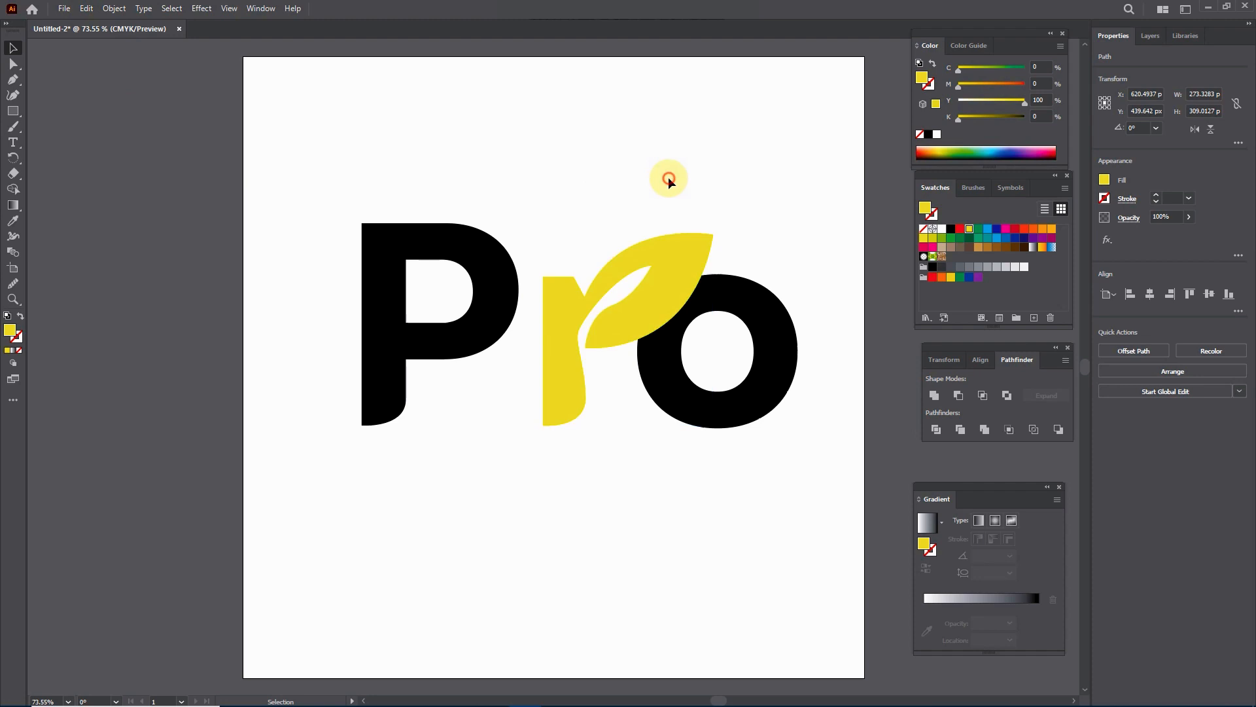
# Step: Subtract the r's front copy from the o with Minus Front to cut away the overlap with the leaf
pyautogui.keyDown('shift'); pyautogui.click(686, 268); pyautogui.keyUp('shift')
pyautogui.keyDown('shift'); pyautogui.click(742, 291); pyautogui.keyUp('shift')
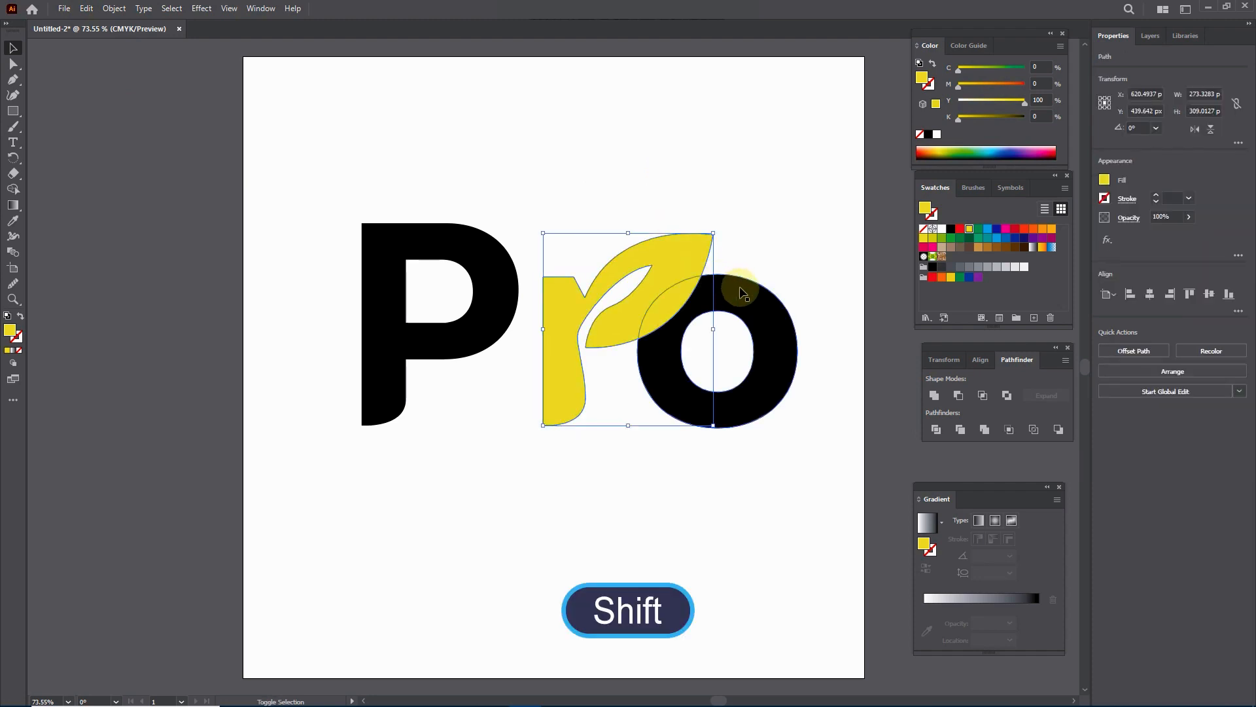
pyautogui.click(957, 397)
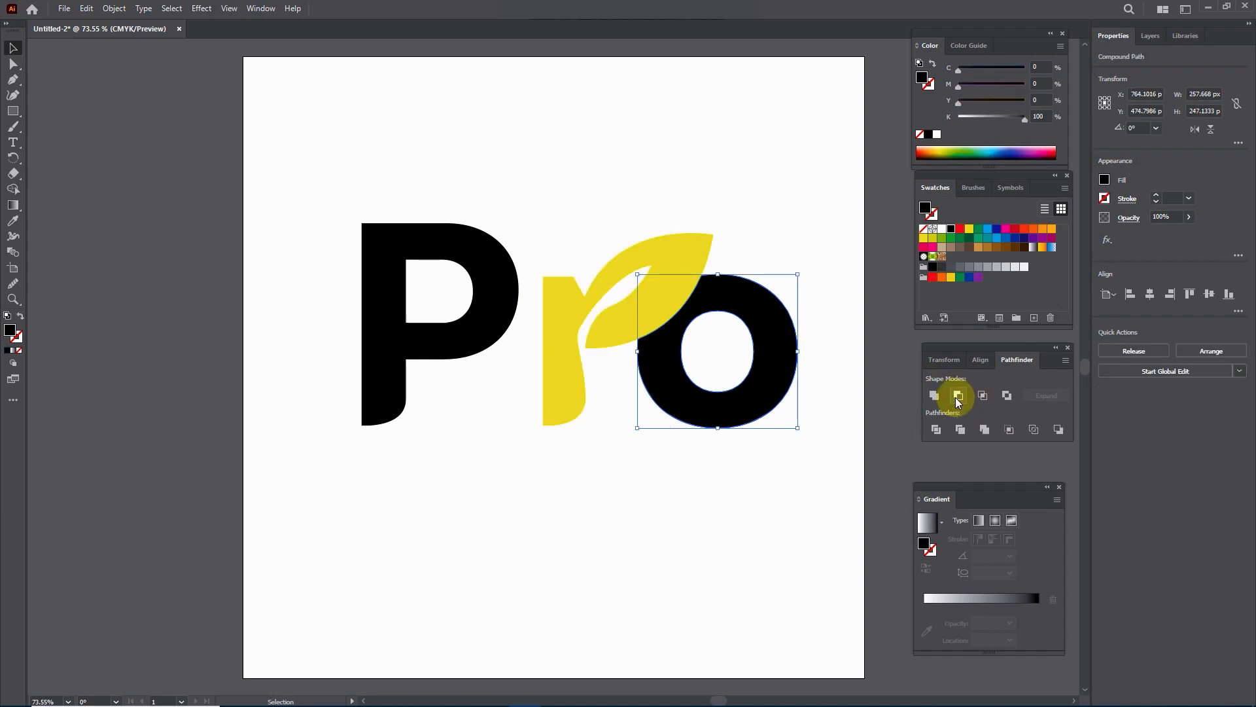
# Step: Move the cut o about 20 px right and 12 px down to open a gap beside the leaf
pyautogui.press('Right')
pyautogui.press('Right')
pyautogui.press('Right')
pyautogui.press('Right')
pyautogui.press('Right')
pyautogui.press('Right')
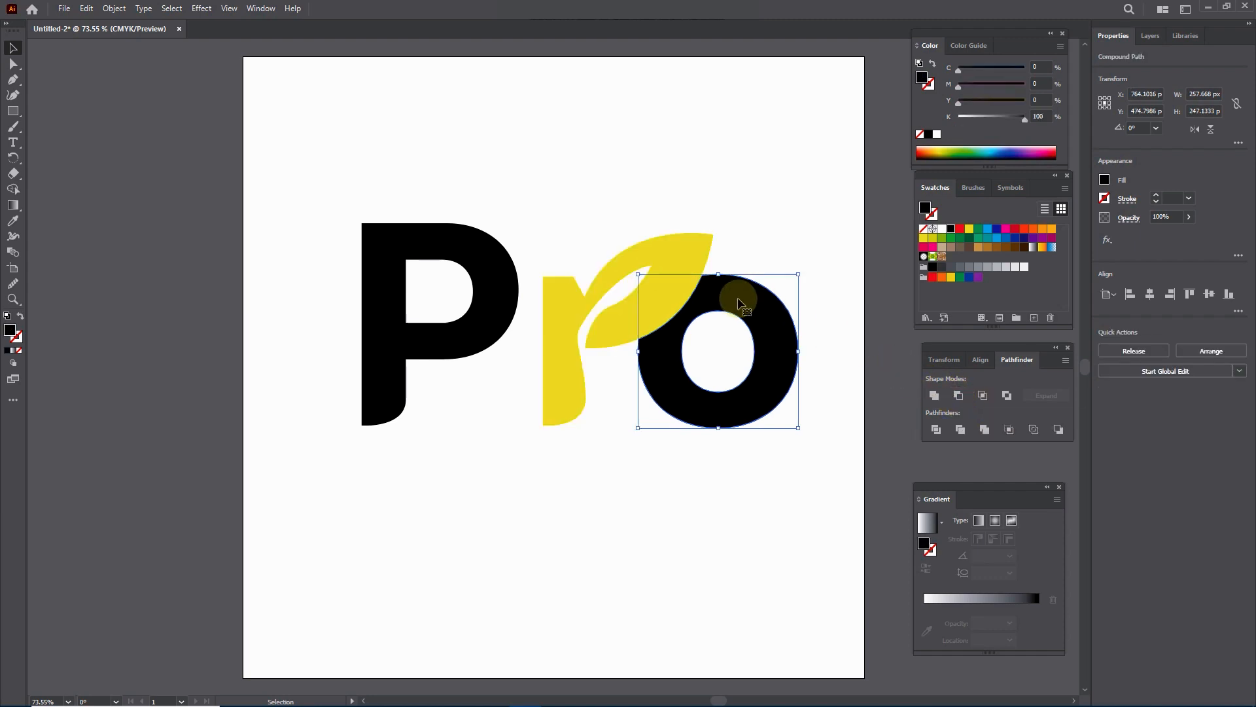
pyautogui.press('Right')
pyautogui.press('Right')
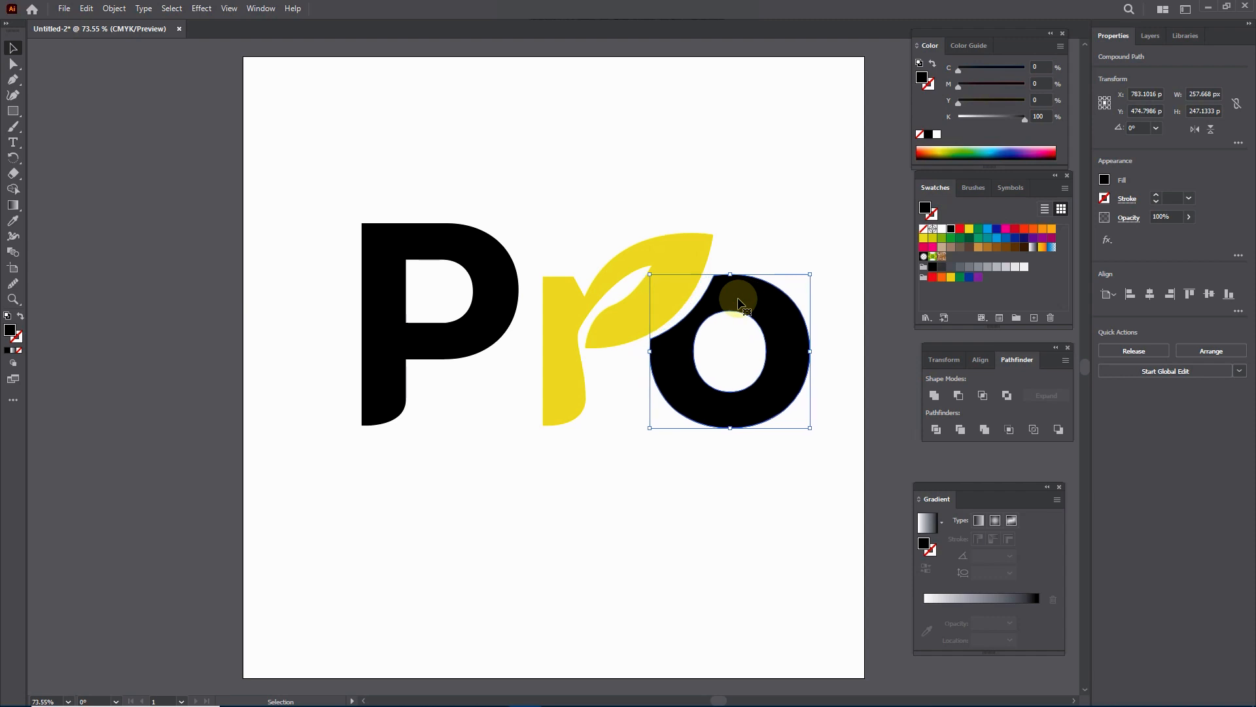
pyautogui.press('Down')
pyautogui.press('Down')
pyautogui.press('Down')
pyautogui.press('Down')
pyautogui.press('Down')
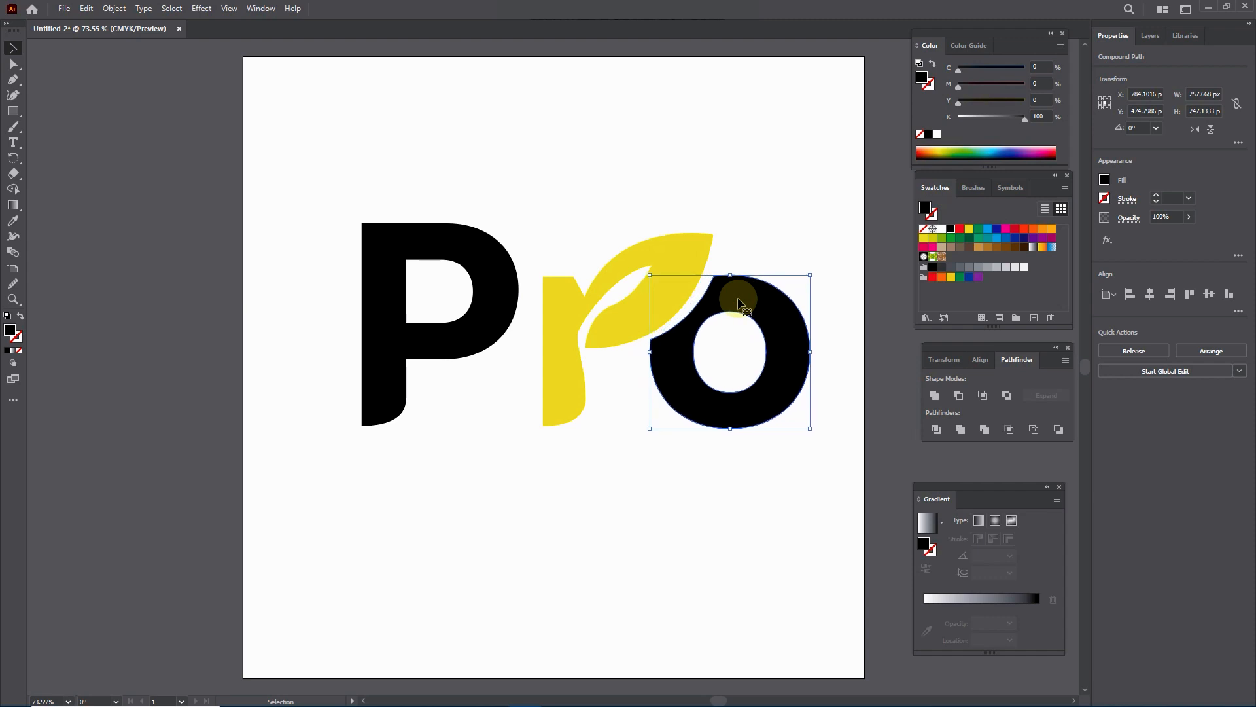
pyautogui.press('Down')
pyautogui.press('Down')
pyautogui.press('Down')
pyautogui.press('Down')
pyautogui.press('Down')
pyautogui.press('Down')
pyautogui.press('Down')
pyautogui.press('Down')
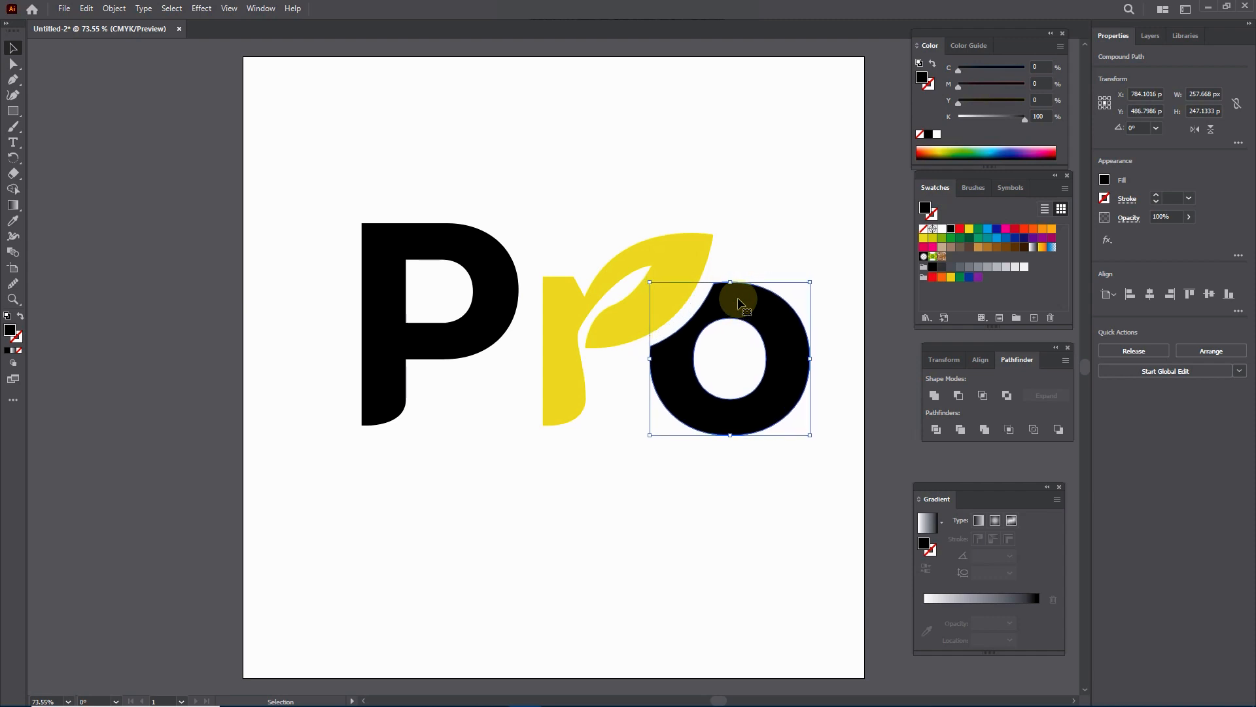
pyautogui.click(779, 219)
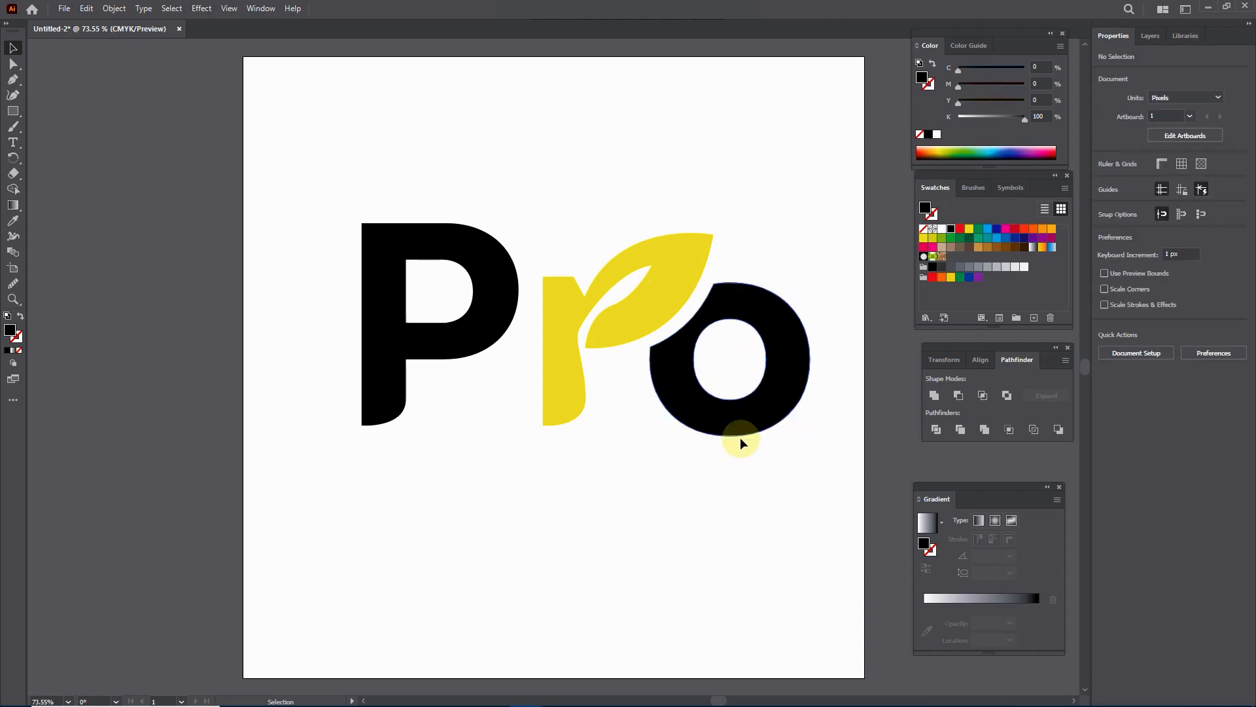
# Step: Place a horizontal ruler guide at the base of the P and r, and scale the o down to about 240 × 230 px to rest on it
pyautogui.hotkey('ctrl', 'r')
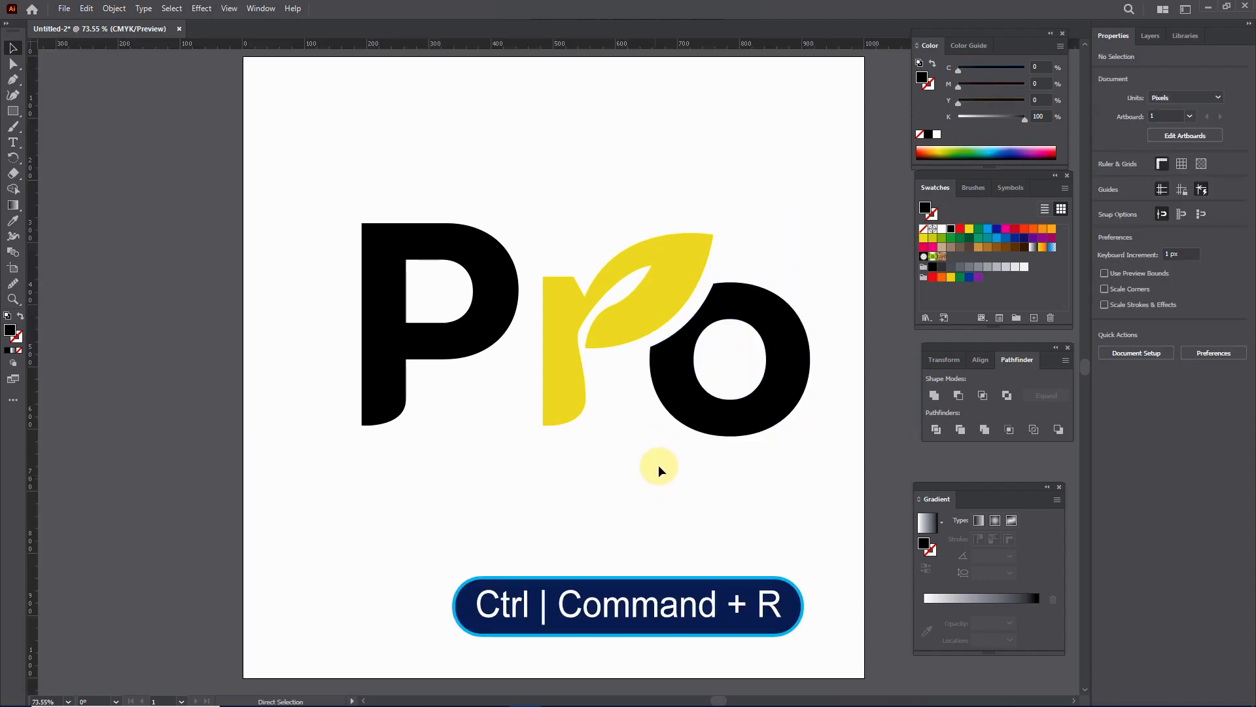
pyautogui.moveTo(665, 46); pyautogui.dragTo(668, 424)
pyautogui.click(735, 412)
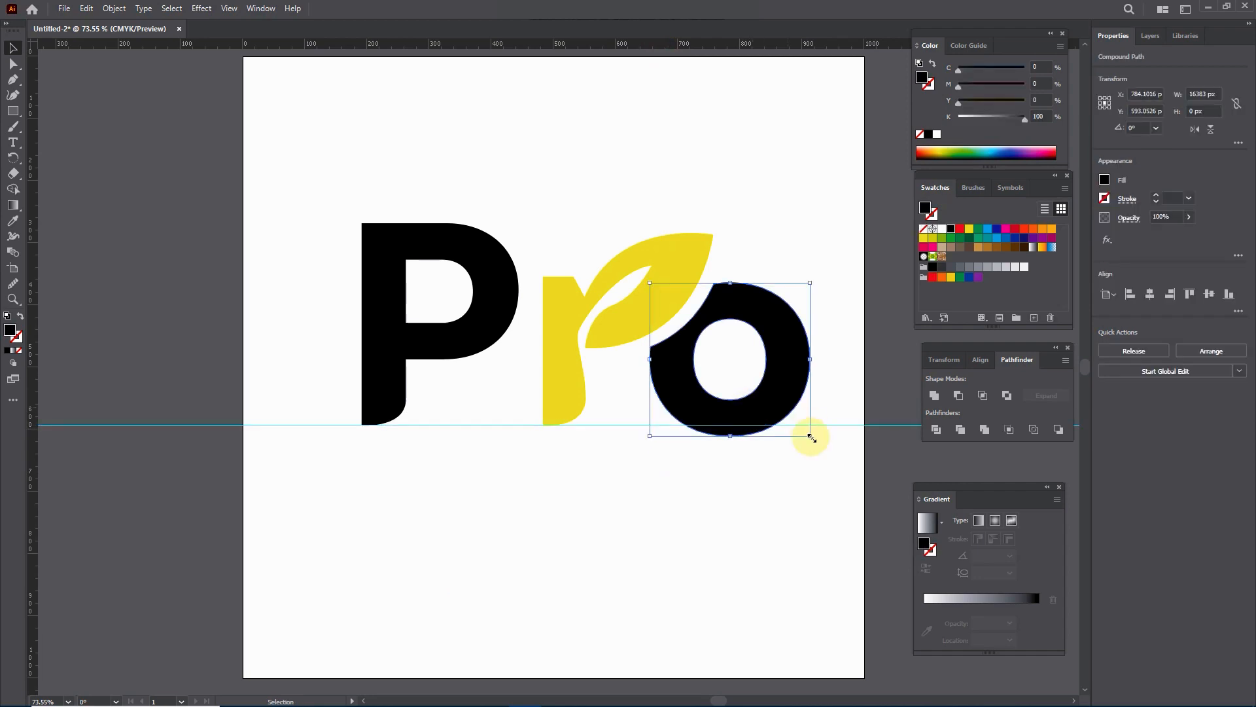
pyautogui.moveTo(811, 436); pyautogui.dragTo(799, 427)
pyautogui.click(790, 482)
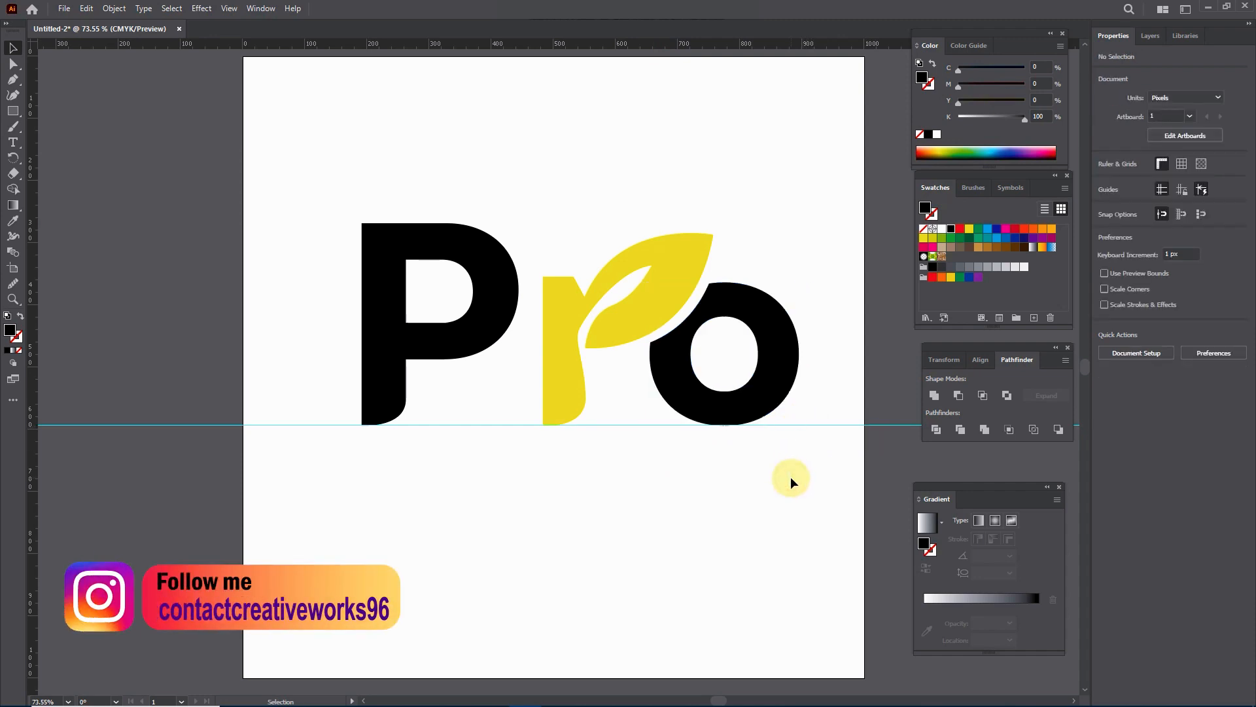
# Step: Nudge the o horizontally to fine-tune its gap from the leaf, ending at X about 776 px
pyautogui.click(778, 342)
pyautogui.press('Right')
pyautogui.press('Right')
pyautogui.press('Right')
pyautogui.press('Right')
pyautogui.press('Right')
pyautogui.press('Right')
pyautogui.press('Right')
pyautogui.press('Right')
pyautogui.press('Right')
pyautogui.press('Right')
pyautogui.press('Right')
pyautogui.press('Right')
pyautogui.press('Right')
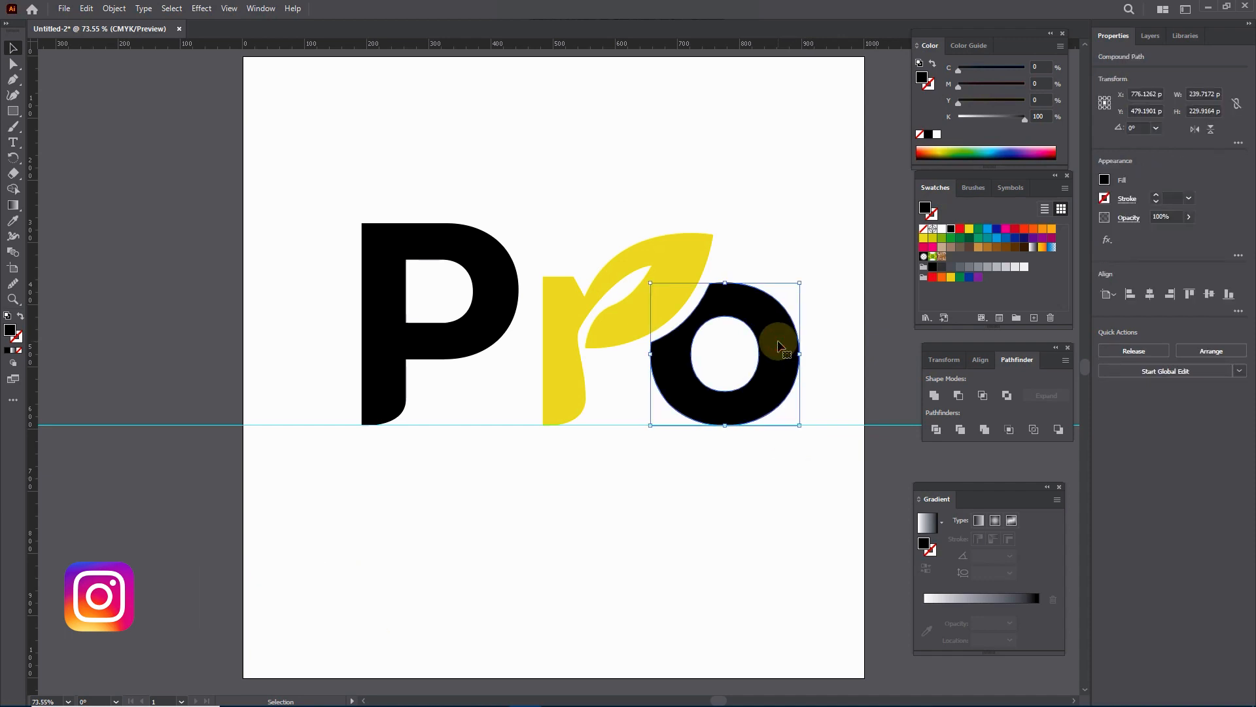
pyautogui.press('Left')
pyautogui.press('Left')
pyautogui.press('Left')
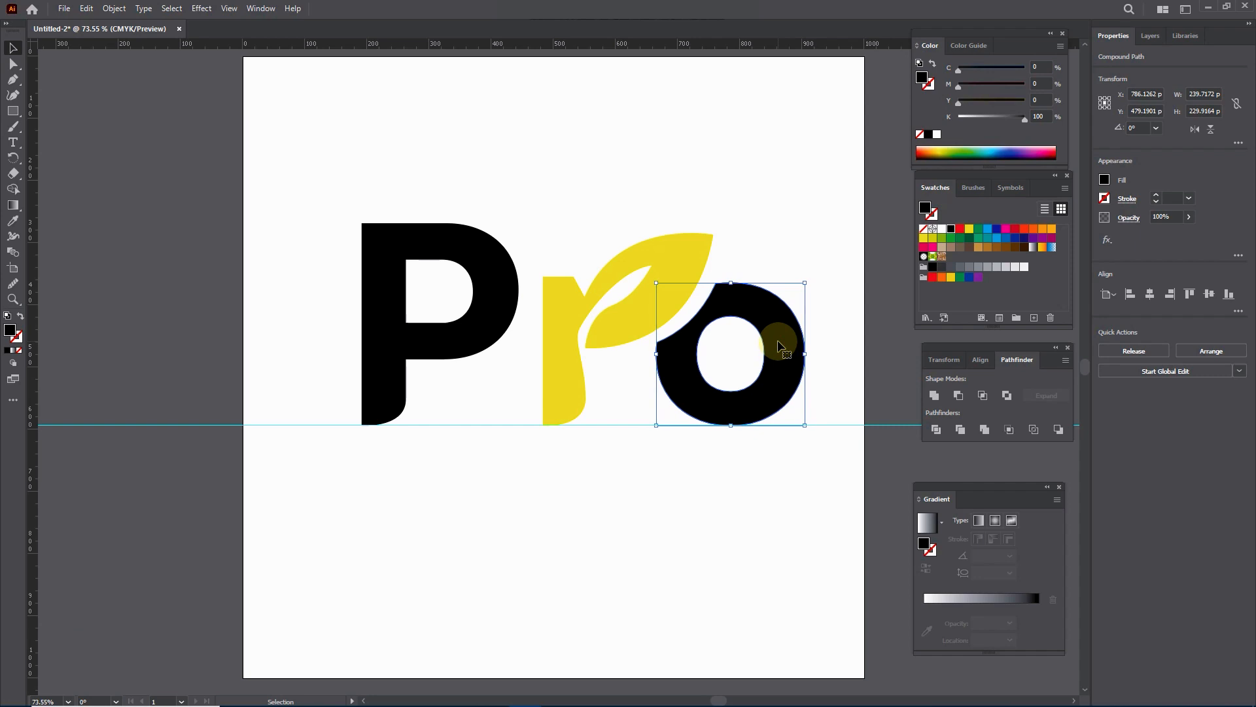
pyautogui.press('Left')
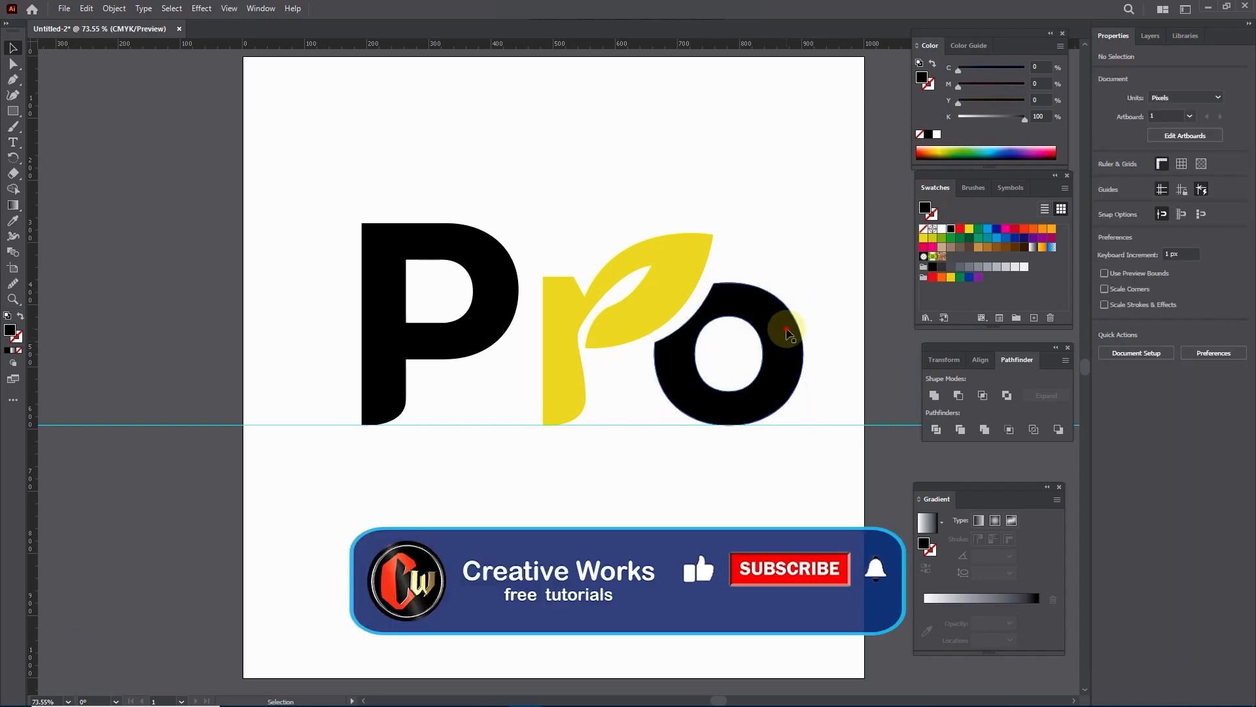
pyautogui.press('Left')
pyautogui.press('Left')
pyautogui.press('Left')
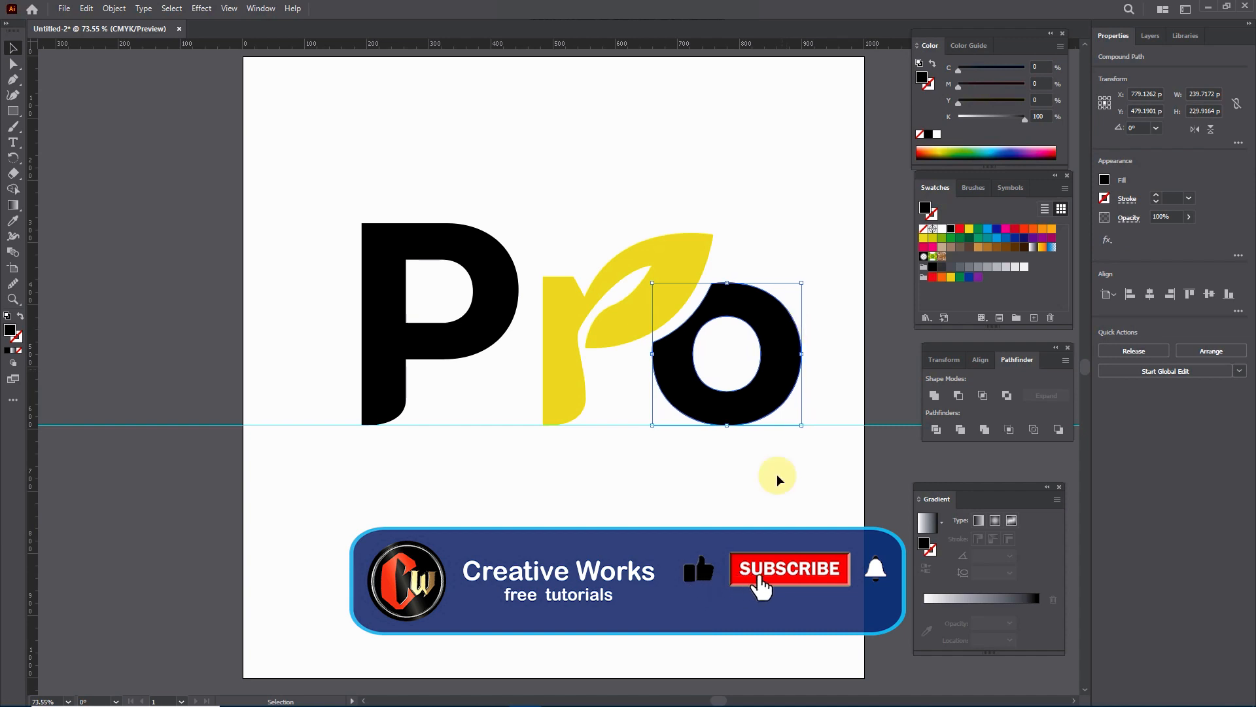
pyautogui.hotkey('ctrl', 'h')
pyautogui.click(777, 520)
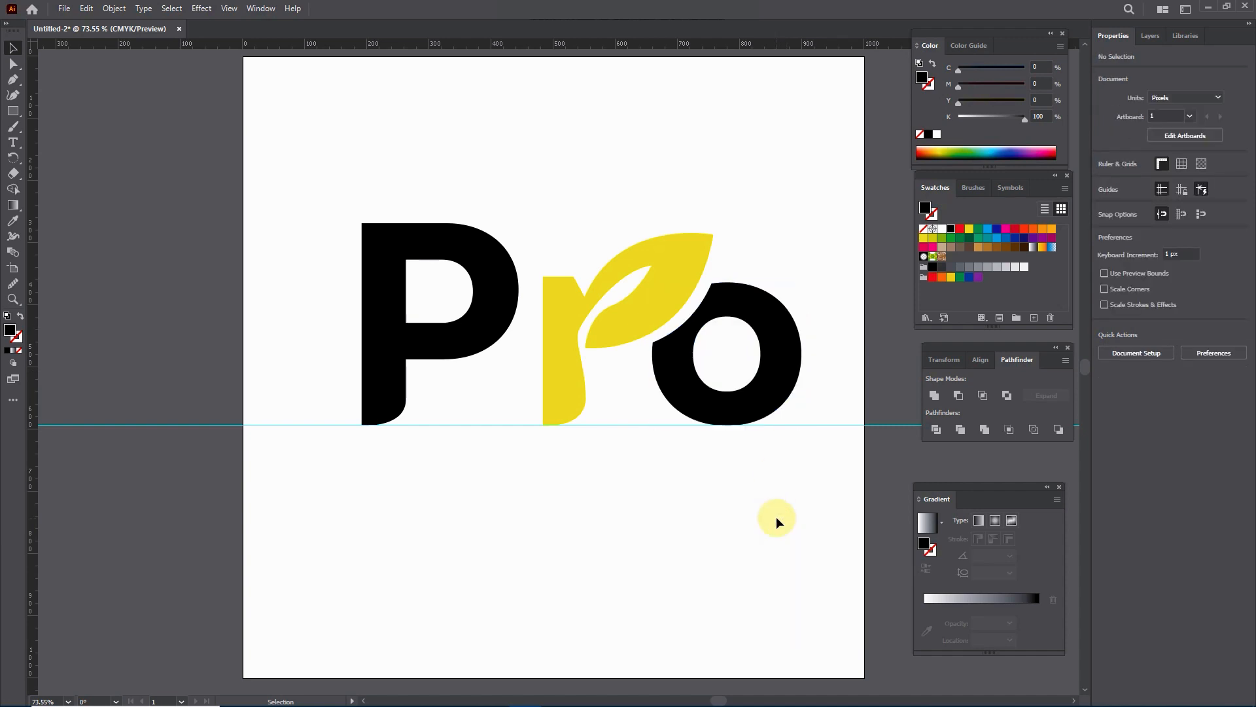
pyautogui.click(777, 391)
pyautogui.press('Left')
pyautogui.press('Left')
pyautogui.press('Left')
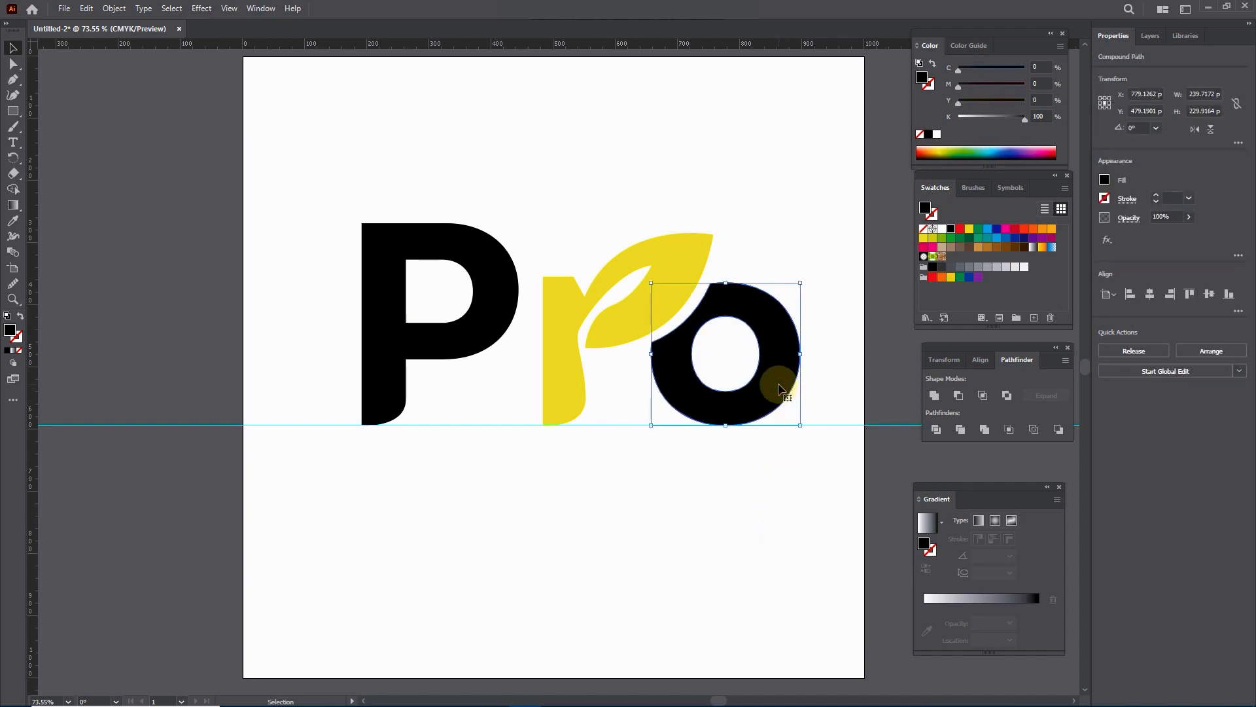
pyautogui.click(781, 500)
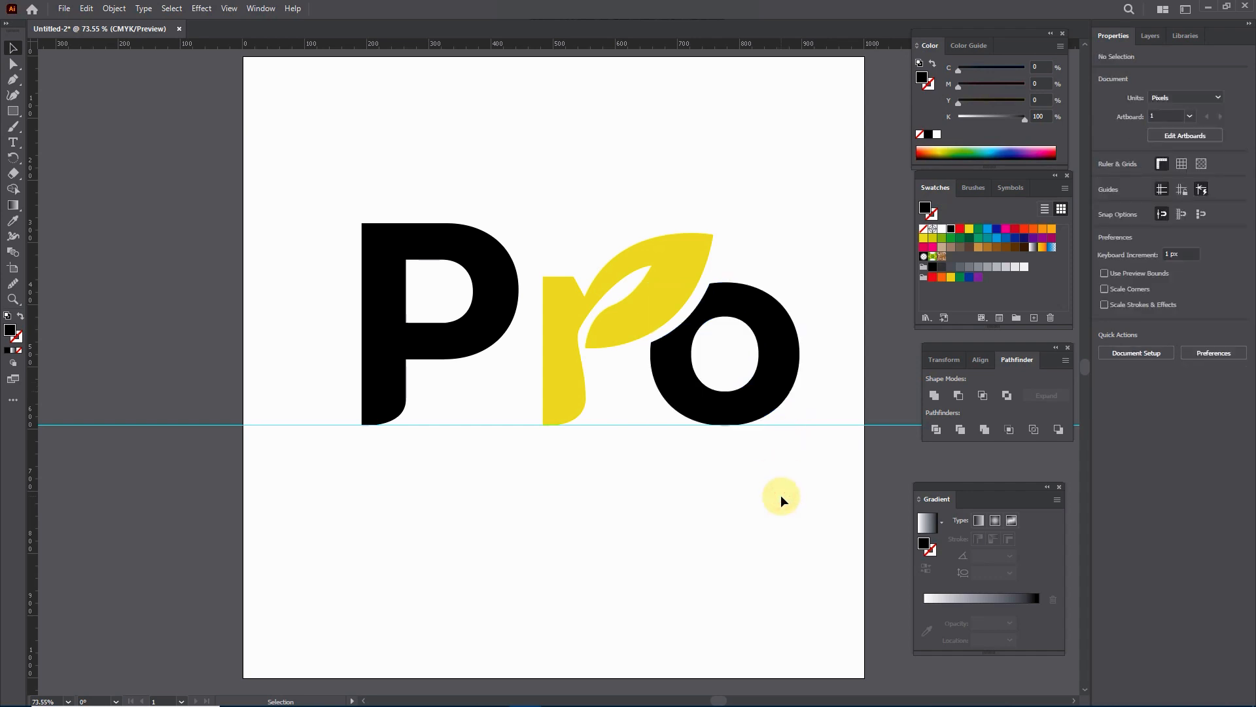
# Step: Change the leaf-shaped r's fill from yellow to black
pyautogui.click(575, 329)
pyautogui.click(959, 229)
pyautogui.click(950, 228)
pyautogui.click(693, 559)
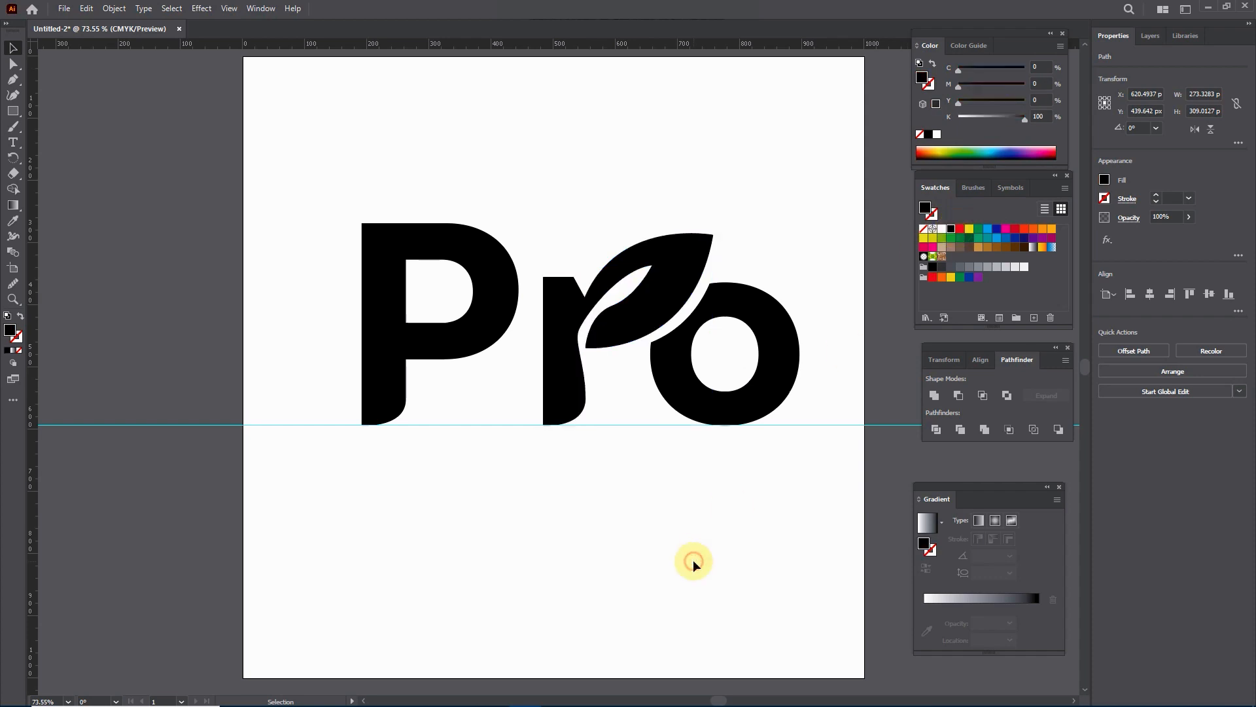
# Step: Fill the P with the default white-to-black linear gradient
pyautogui.click(468, 347)
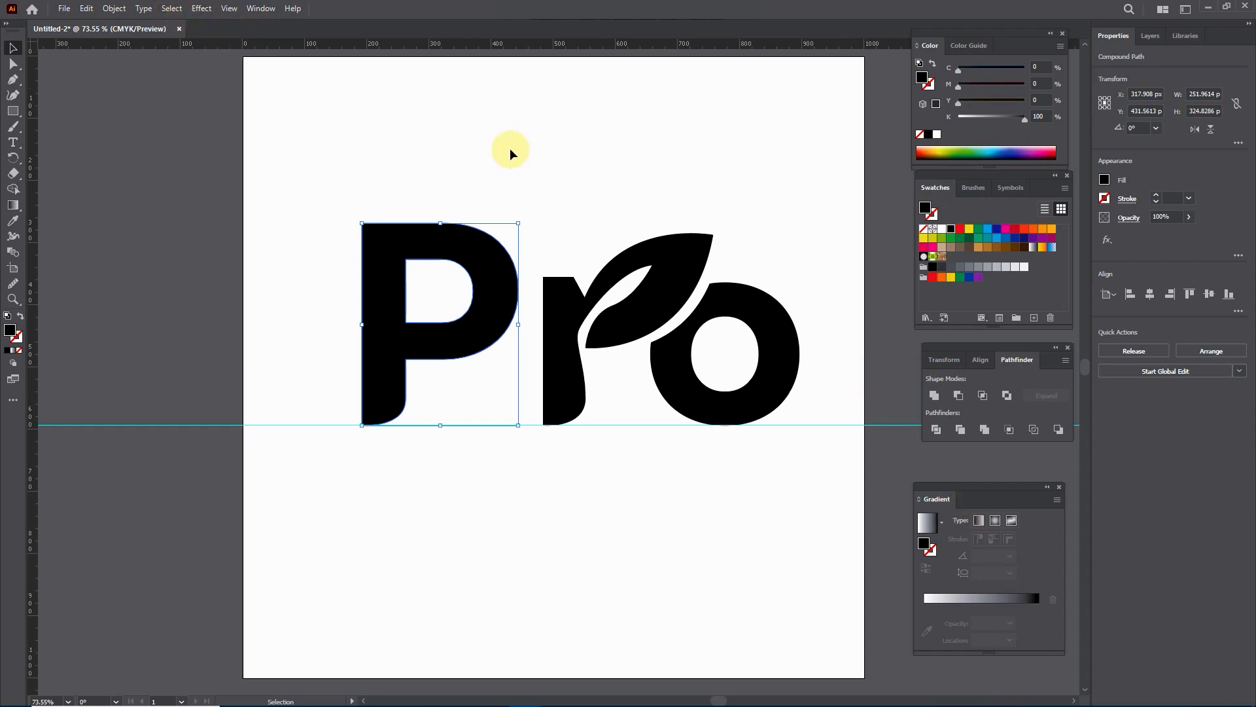
pyautogui.click(261, 8)
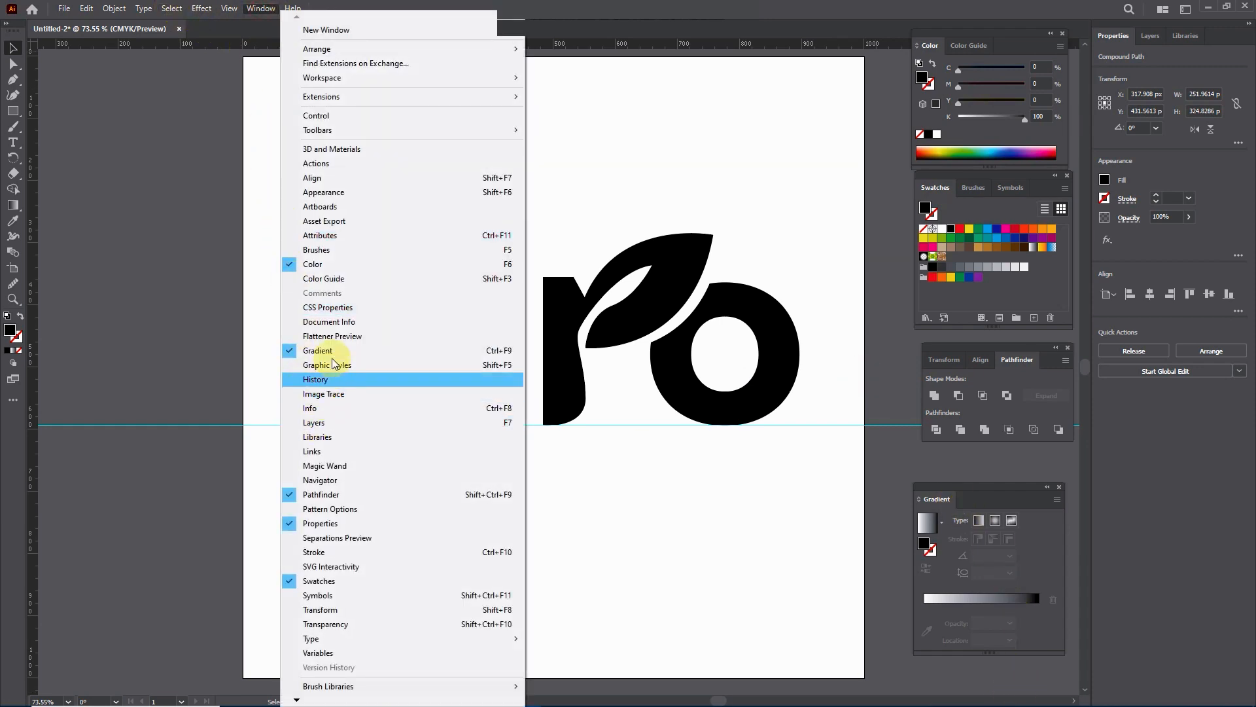
pyautogui.click(801, 522)
pyautogui.click(968, 598)
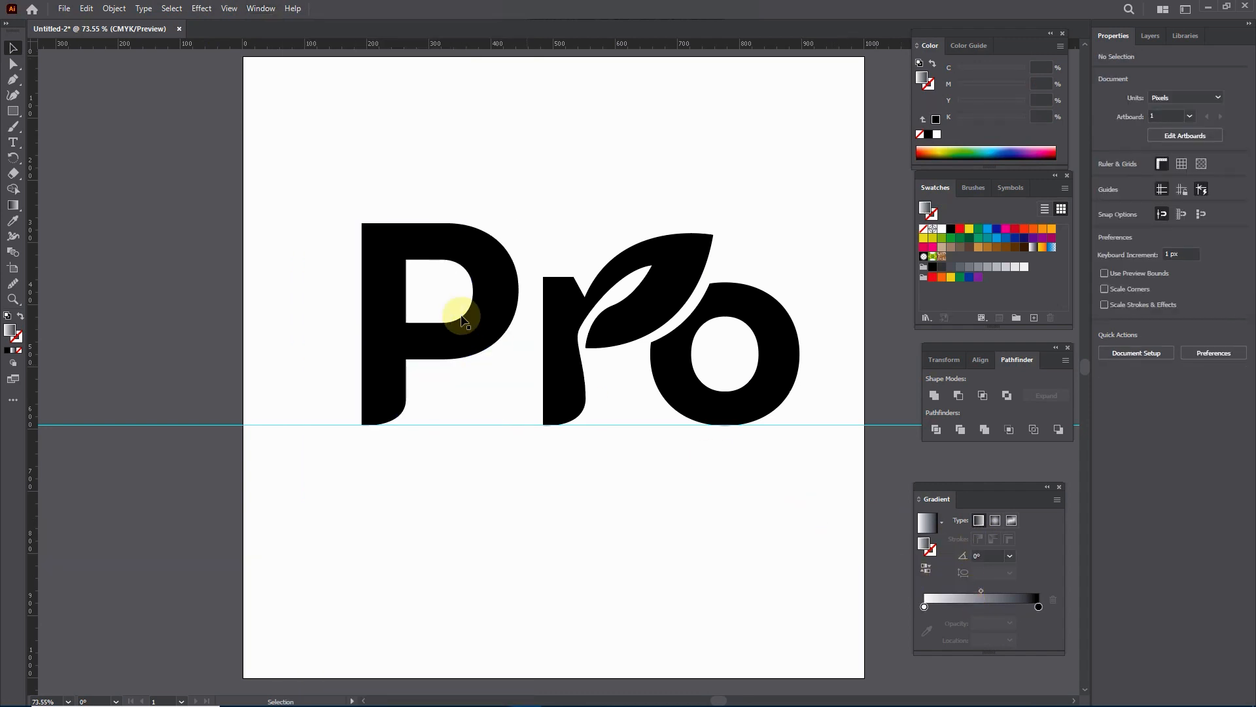
pyautogui.click(477, 327)
pyautogui.click(980, 598)
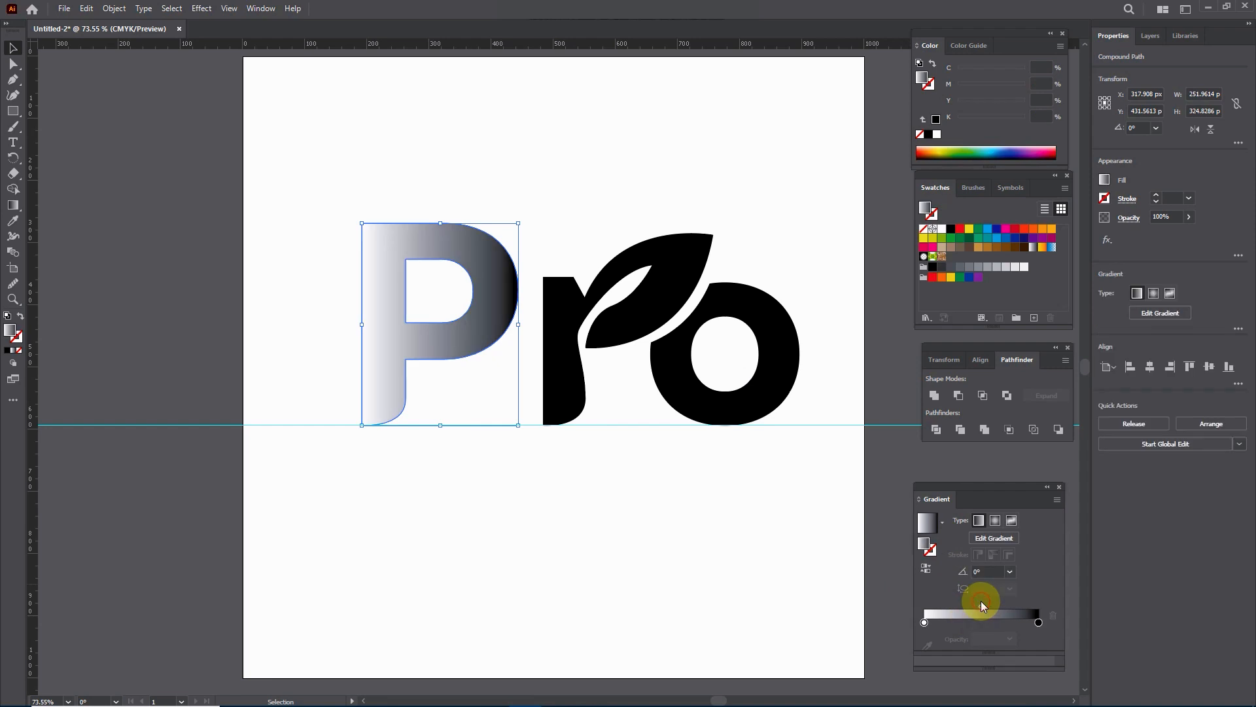
# Step: Switch the P gradient's white stop to CMYK and set it to bright blue with C 100, M 0, Y 0, K 0
pyautogui.click(924, 622)
pyautogui.doubleClick(924, 622)
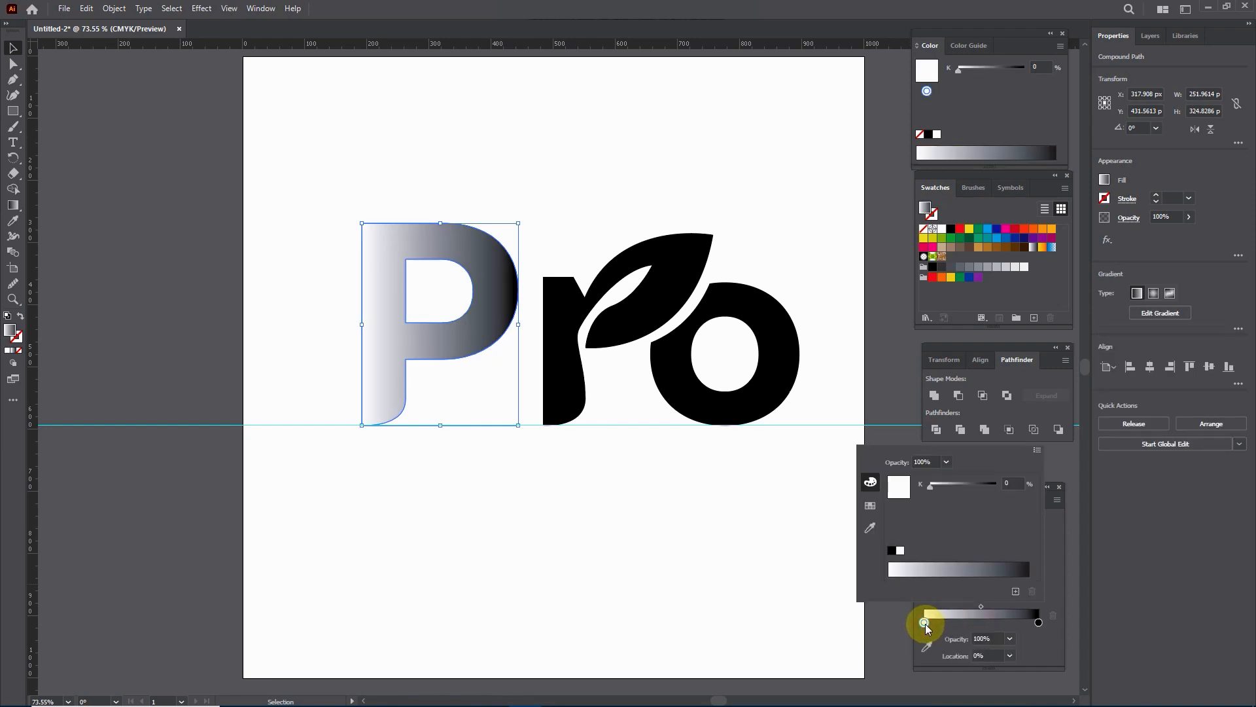
pyautogui.click(1038, 453)
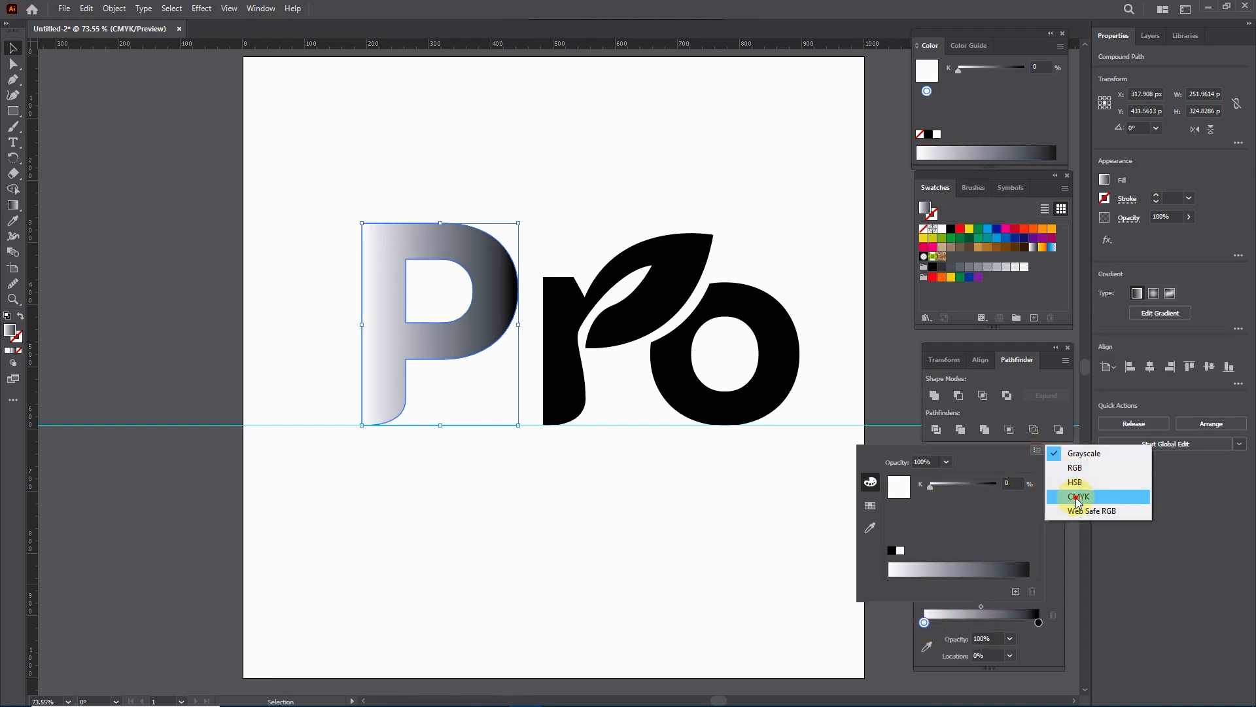
pyautogui.click(1068, 496)
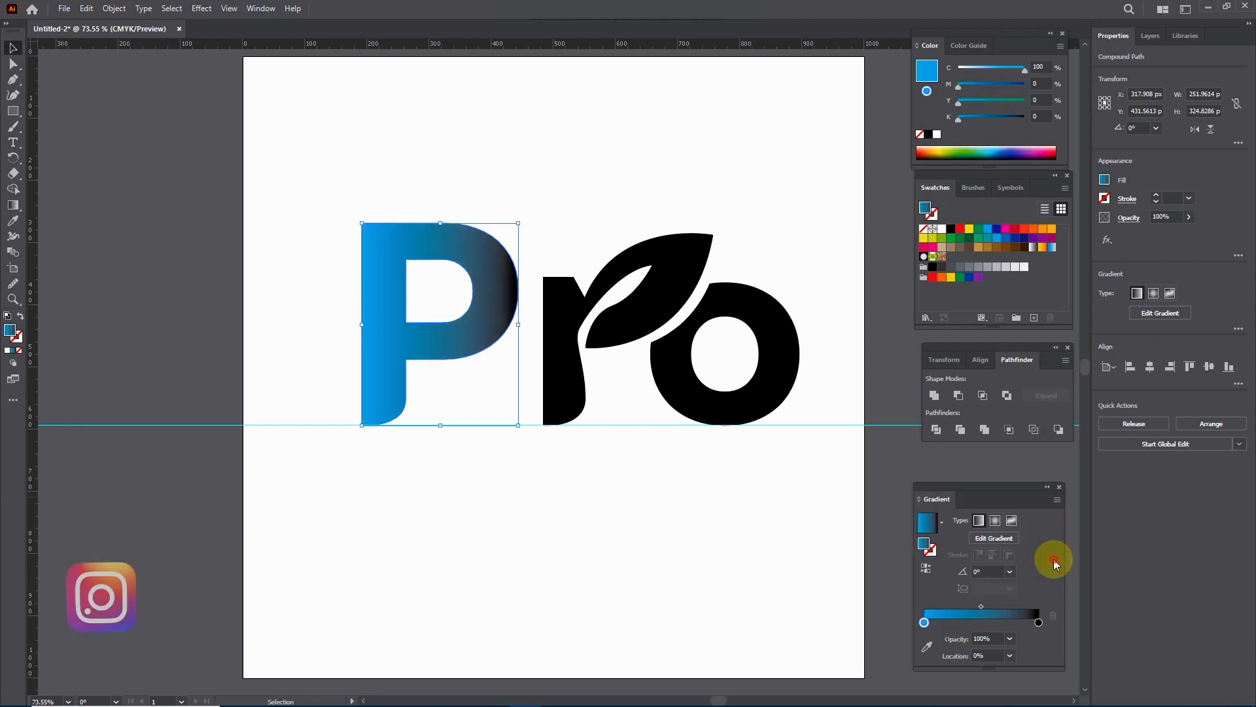
# Step: Switch the P gradient's black stop to CMYK and set it to dark blue with C 100, M 80, Y 0, K 0
pyautogui.click(1038, 622)
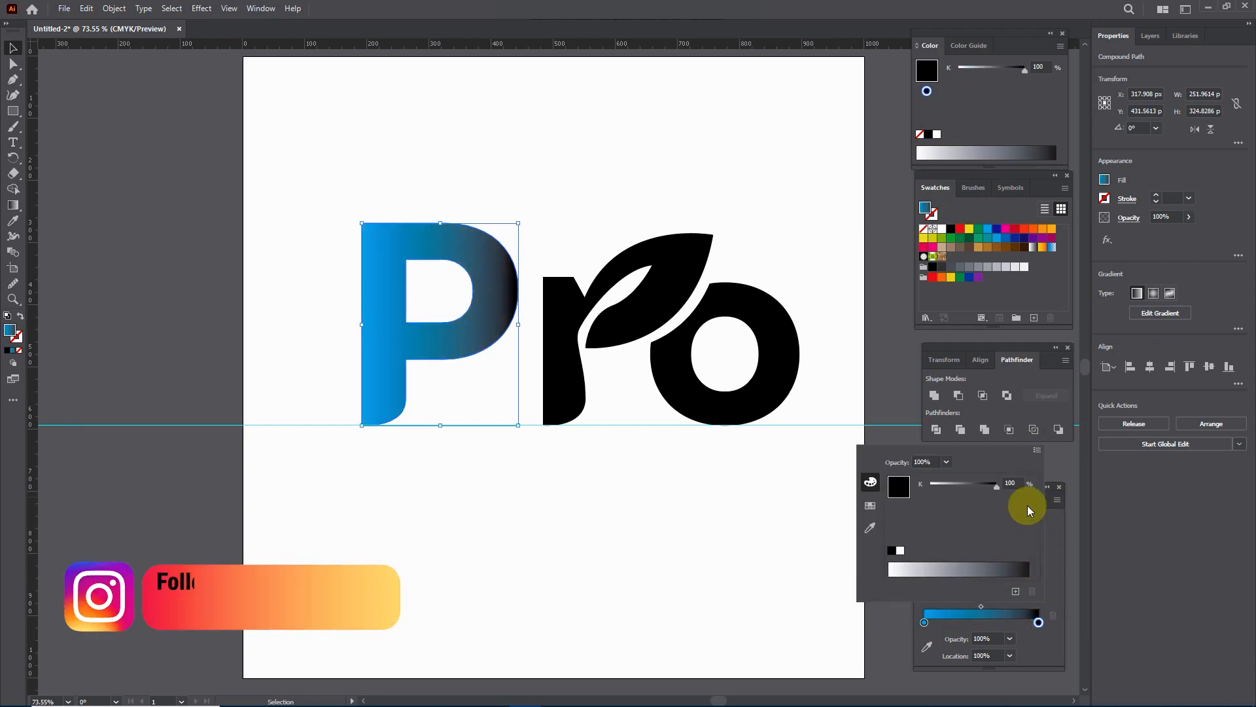
pyautogui.click(1036, 450)
pyautogui.click(1056, 499)
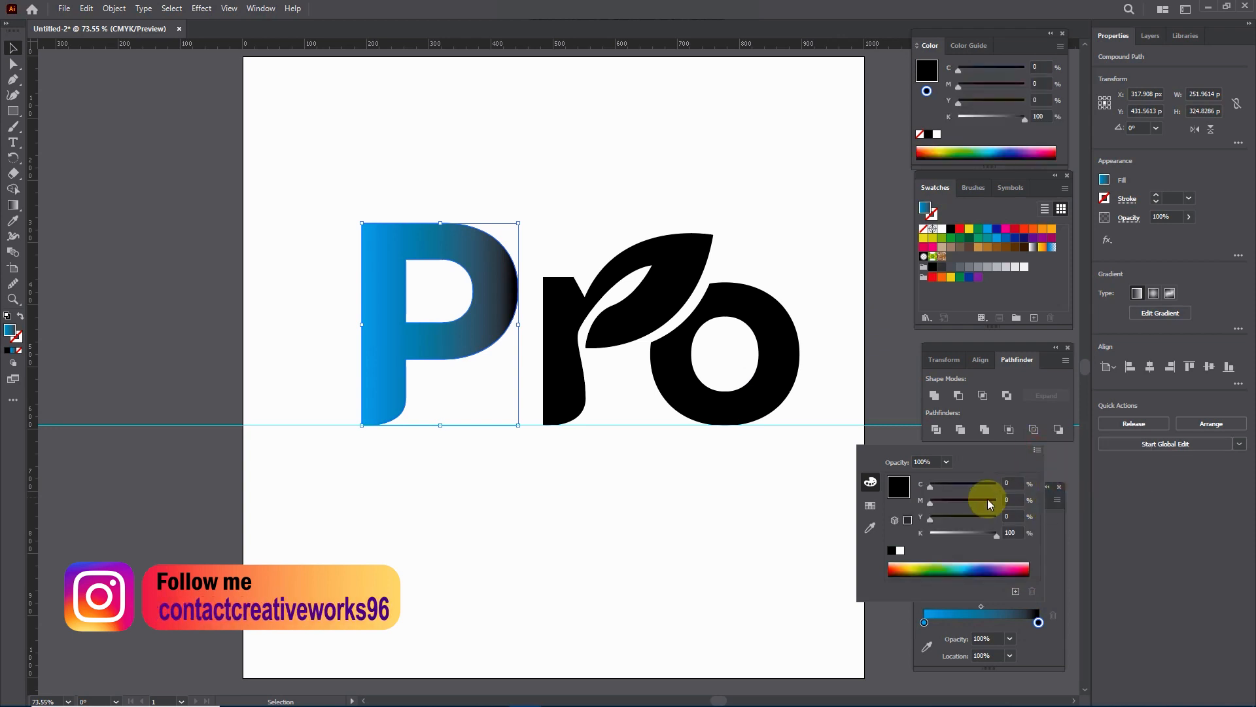
pyautogui.moveTo(930, 485); pyautogui.dragTo(928, 536)
pyautogui.click(1010, 500)
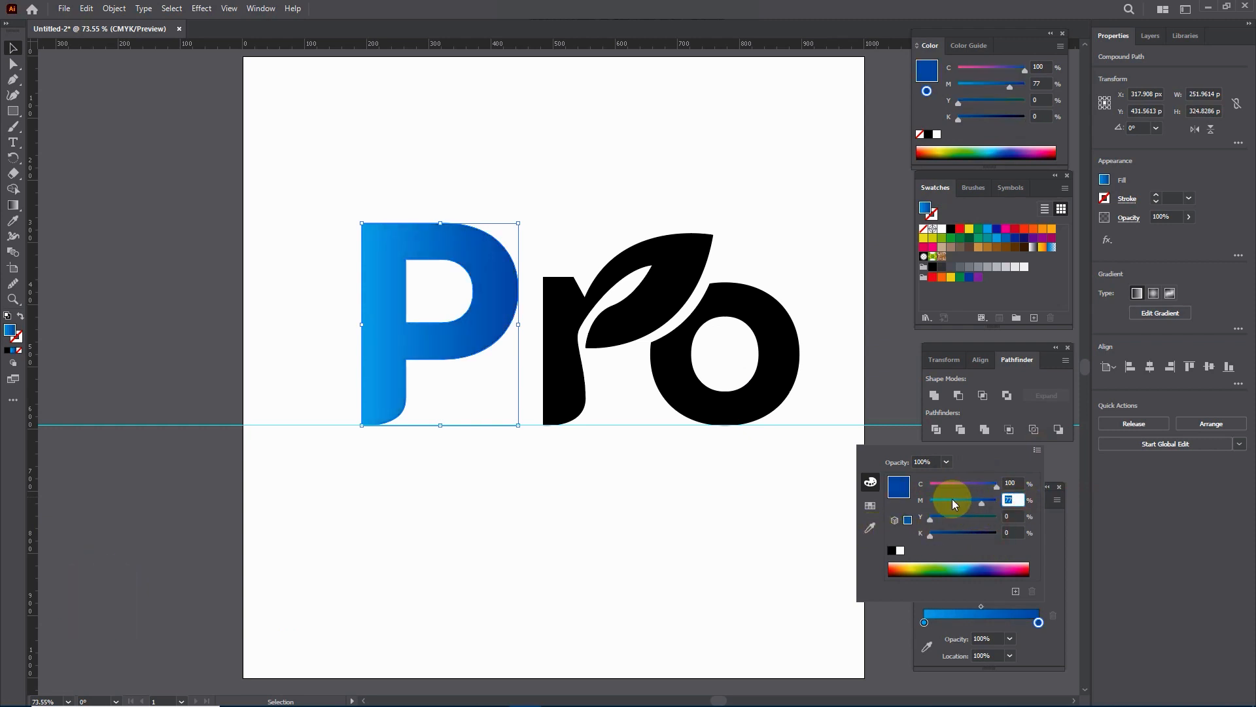
pyautogui.write('80')
pyautogui.click(1050, 568)
# Step: Apply the P's blue linear gradient to the leaf-shaped r and the o
pyautogui.click(661, 321)
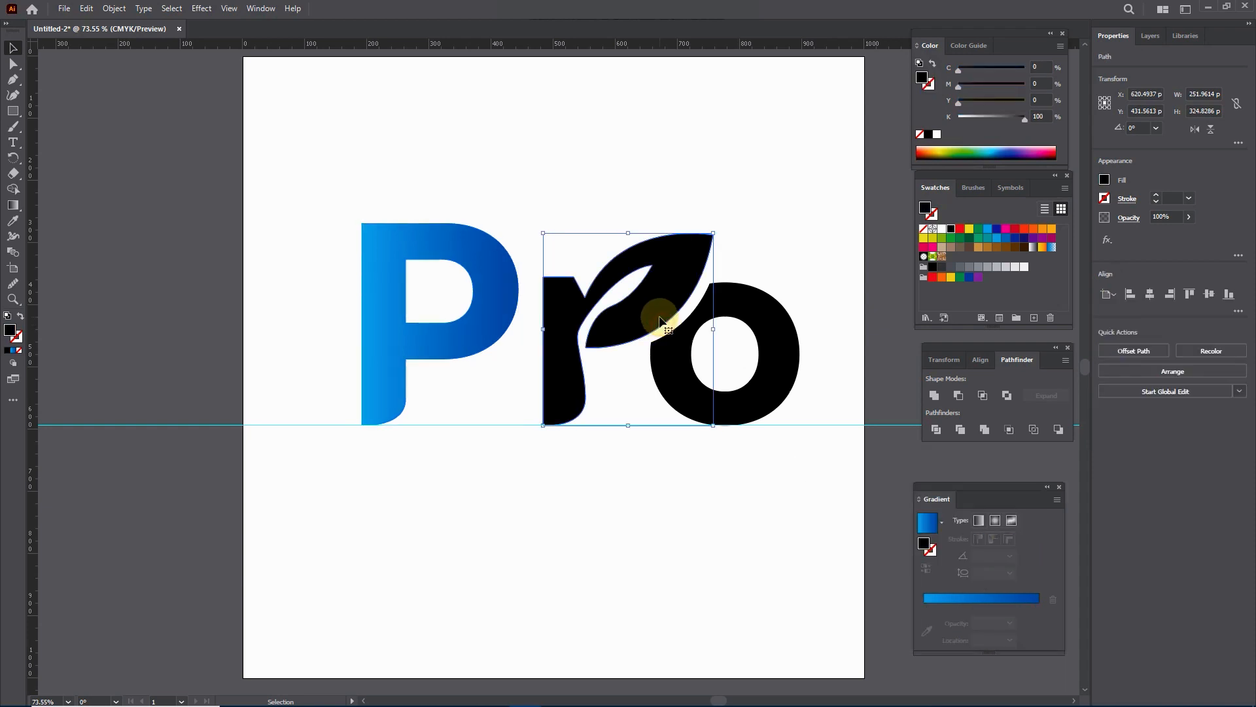
pyautogui.click(986, 596)
pyautogui.click(772, 346)
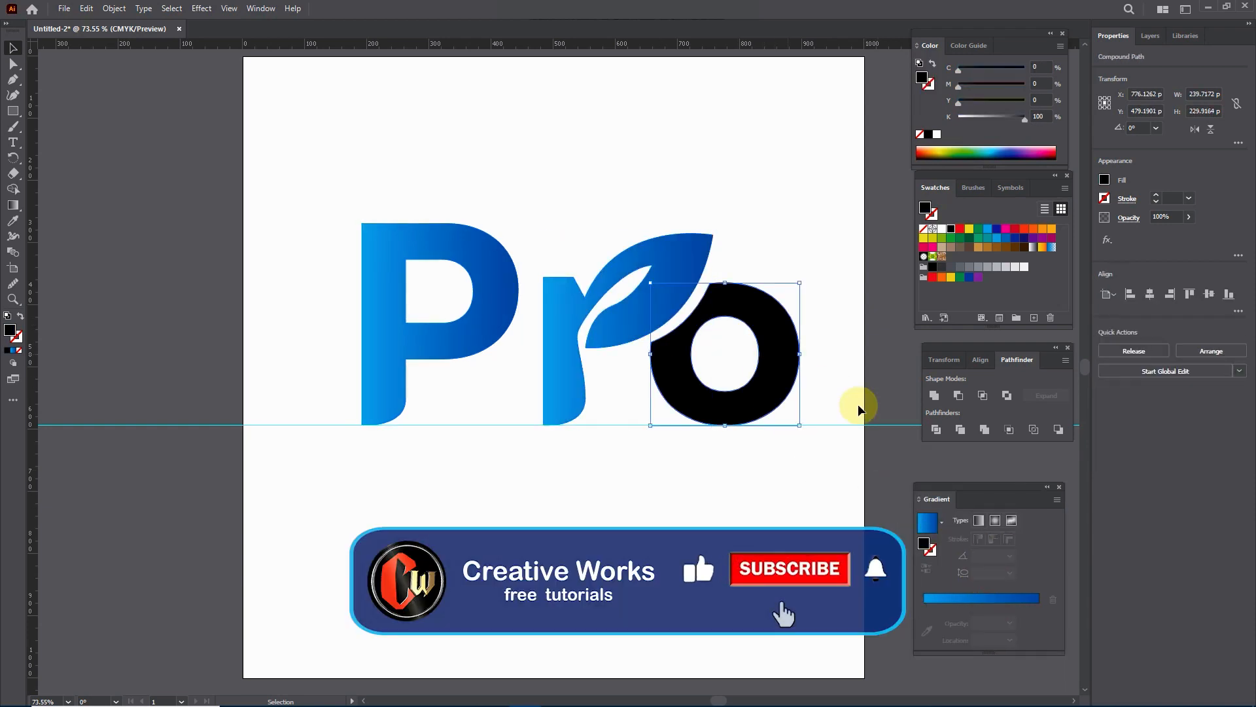
pyautogui.click(961, 590)
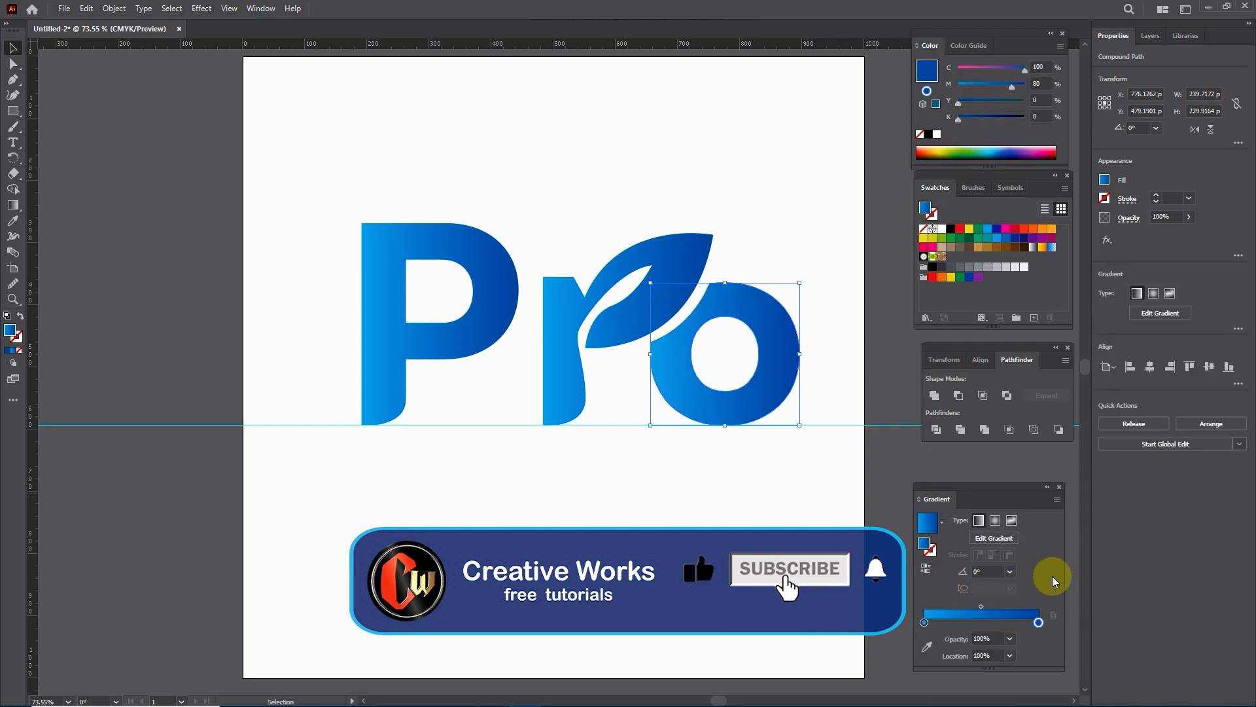
# Step: Change the dark blue stop of the o's gradient to magenta with C 0, M 100, Y 0, K 0
pyautogui.doubleClick(1038, 622)
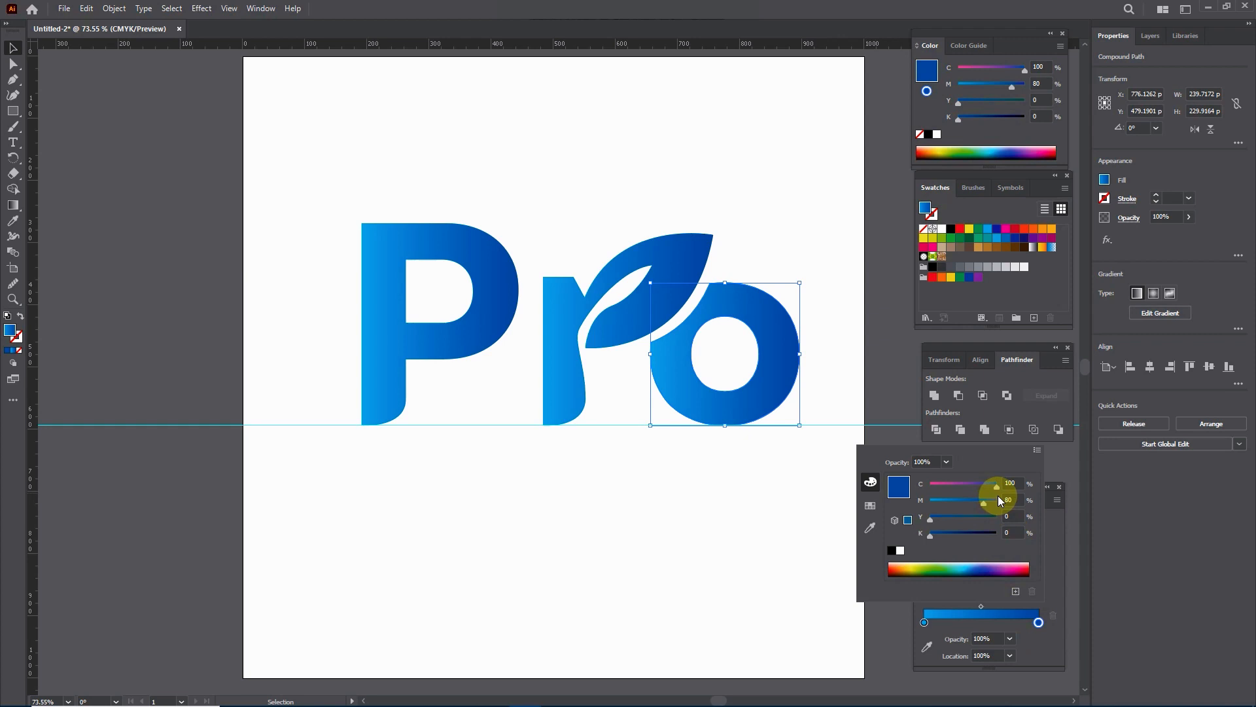
pyautogui.moveTo(997, 488); pyautogui.dragTo(904, 486)
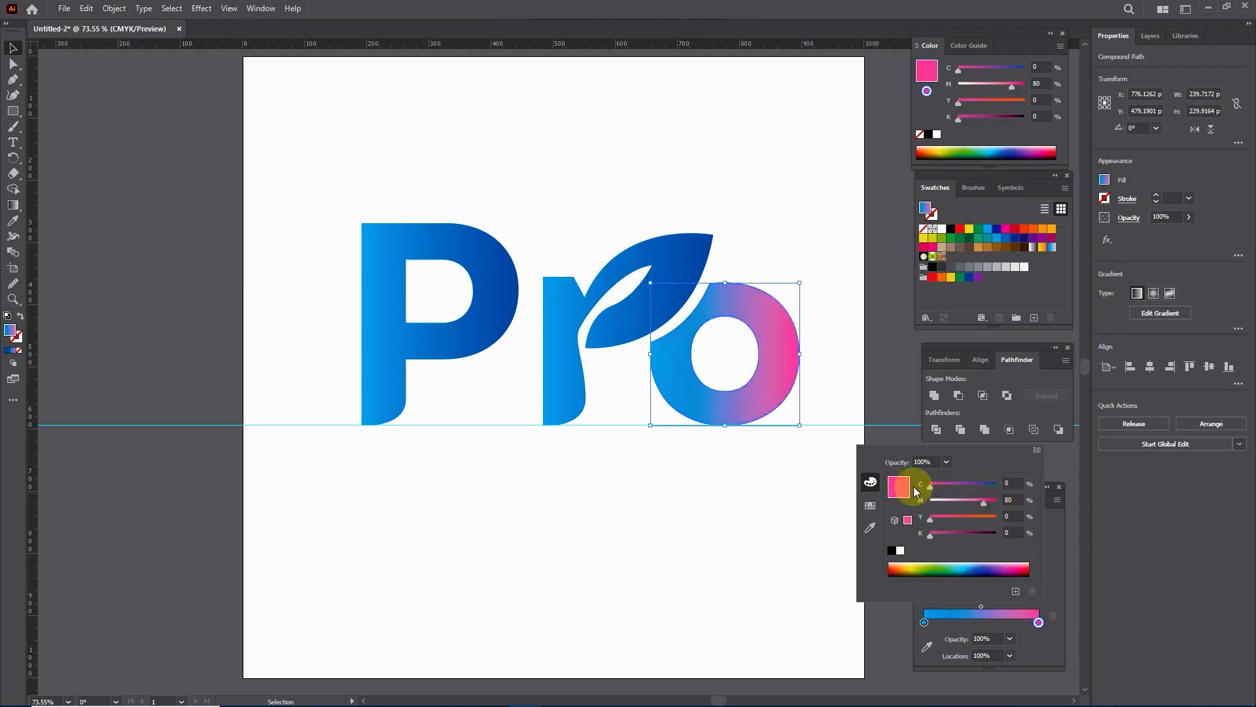
pyautogui.moveTo(984, 504); pyautogui.dragTo(1017, 512)
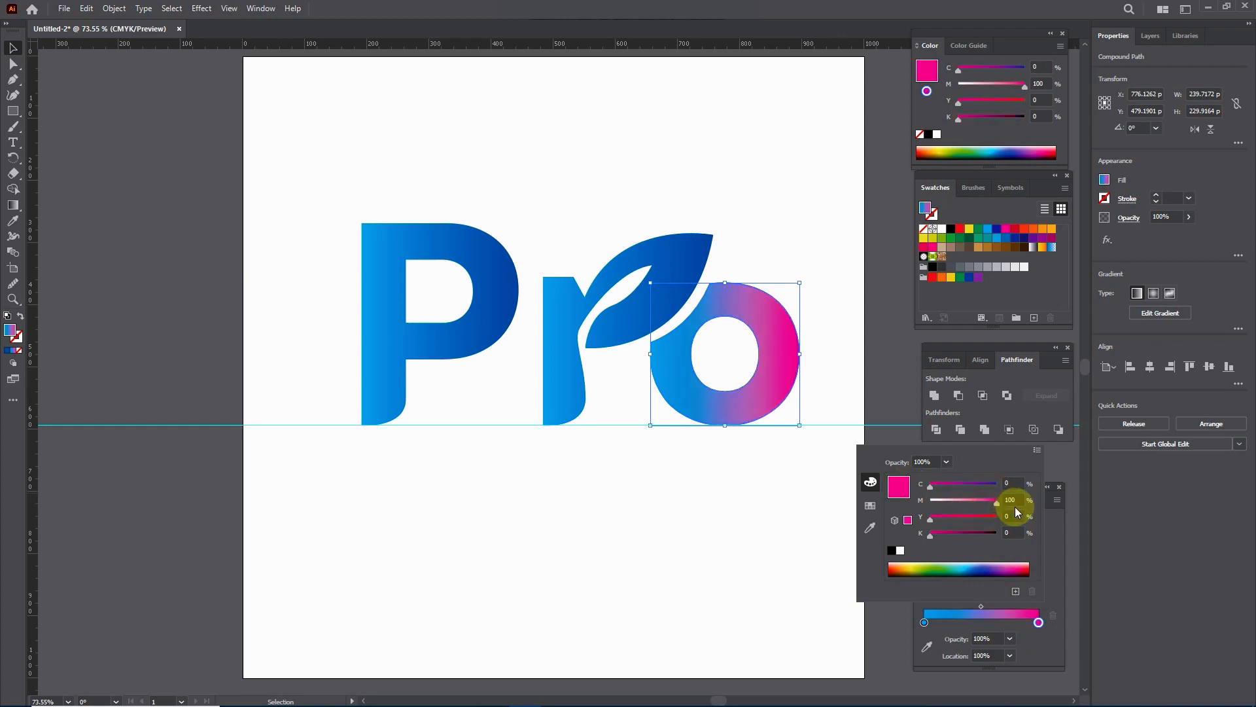
pyautogui.click(1059, 560)
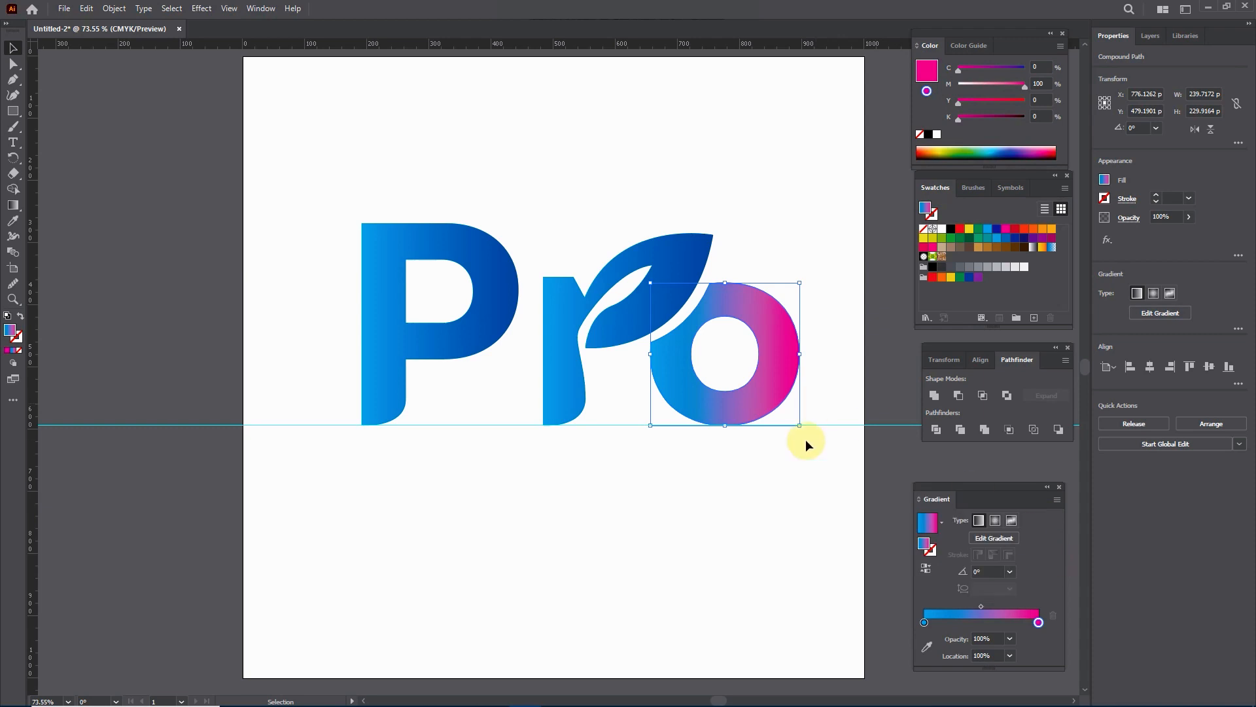
# Step: Redirect the o's gradient with the Gradient tool to run vertically at -90°, from blue at the top to magenta at the bottom
pyautogui.click(802, 482)
pyautogui.click(777, 396)
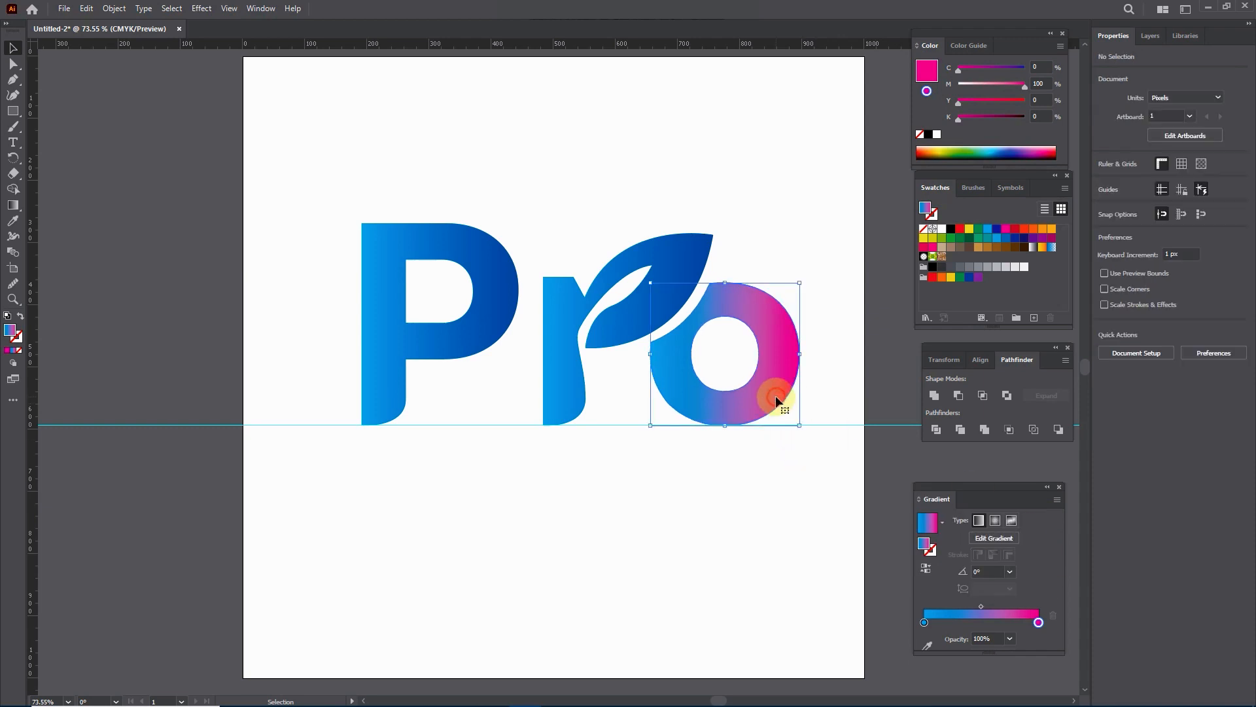
pyautogui.click(12, 203)
pyautogui.moveTo(728, 425)
pyautogui.mouseDown()
pyautogui.moveTo(717, 301)
pyautogui.moveTo(729, 324)
pyautogui.mouseUp()
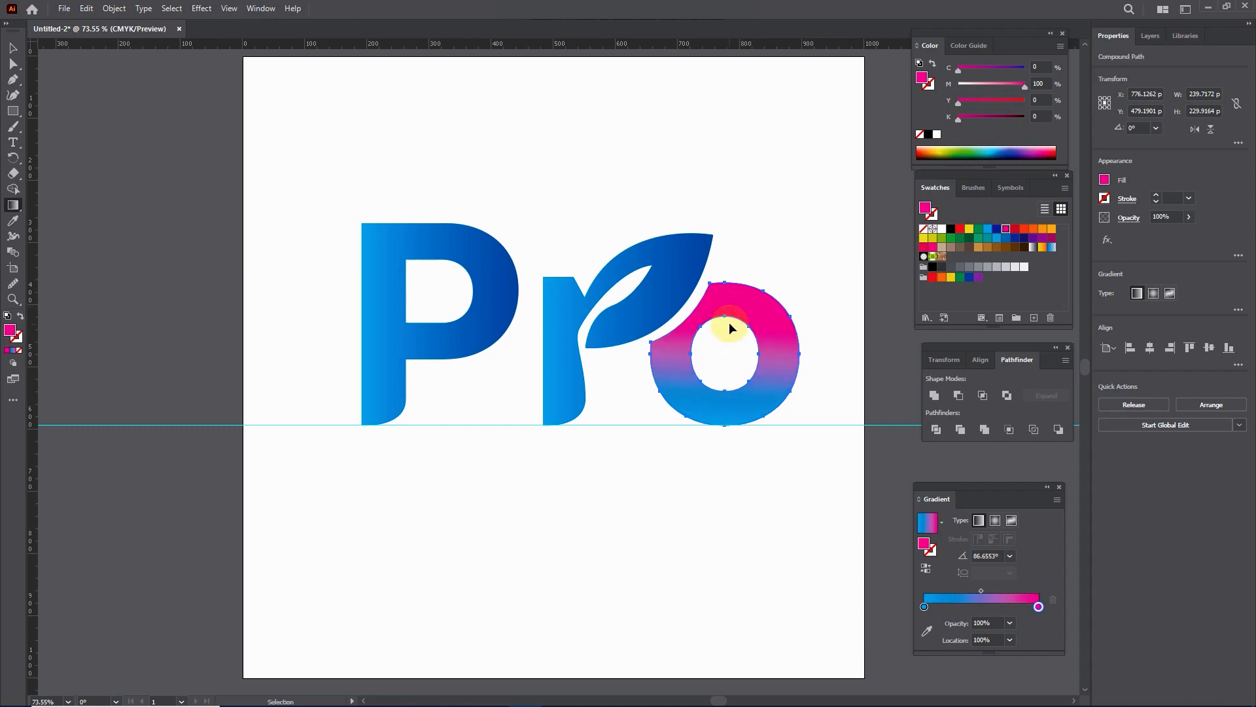
pyautogui.moveTo(723, 281)
pyautogui.mouseDown()
pyautogui.moveTo(723, 424)
pyautogui.moveTo(739, 425)
pyautogui.mouseUp()
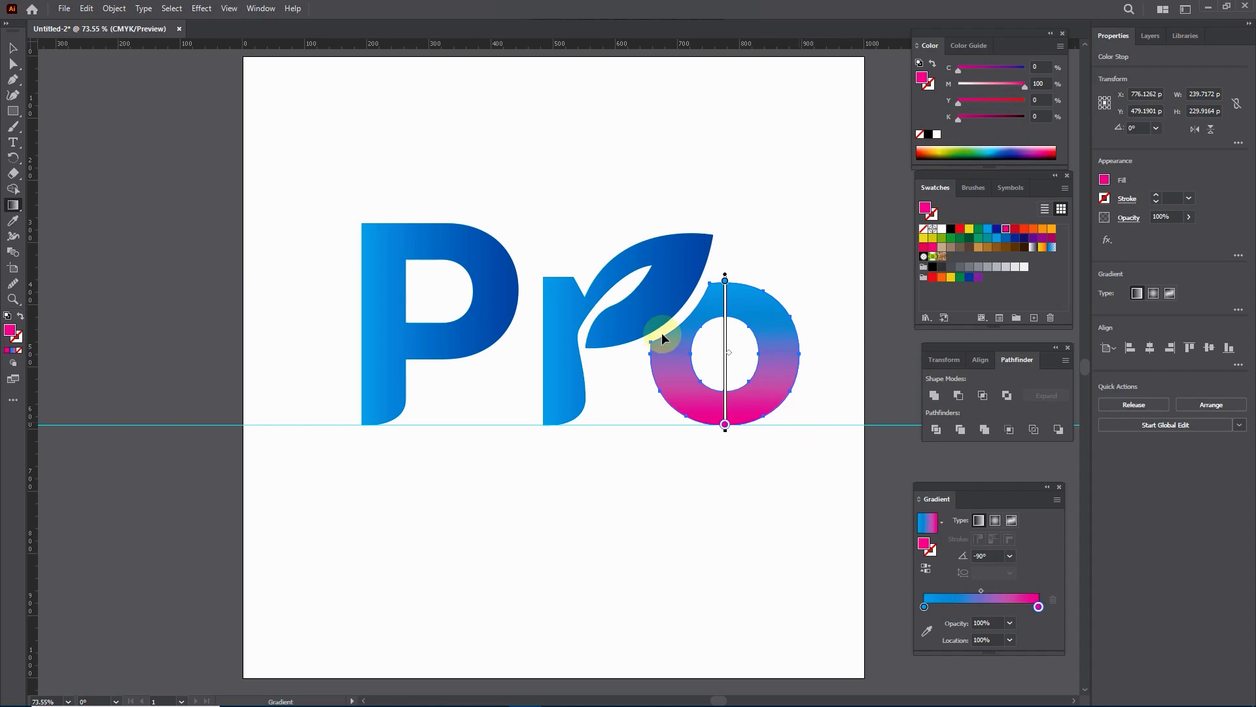
pyautogui.click(16, 52)
pyautogui.click(468, 154)
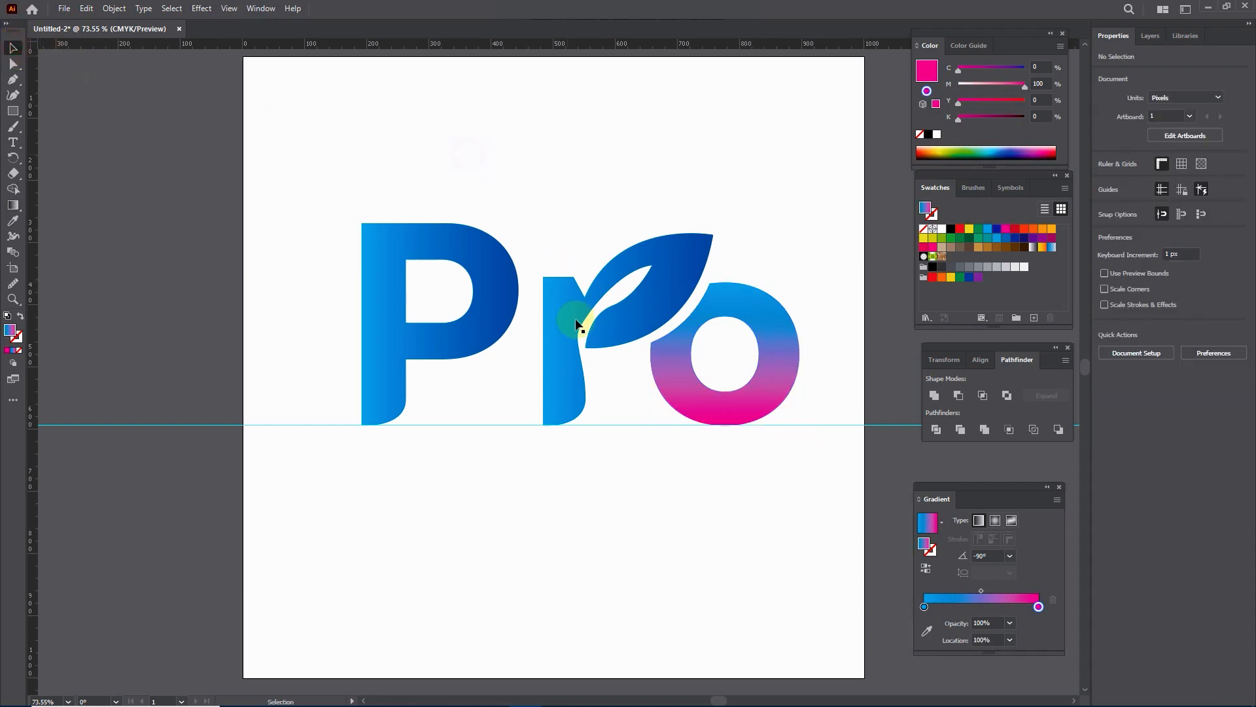
# Step: Redirect the leaf-shaped r's gradient vertically at -90°, from bright blue at the leaf's top to dark blue toward the stem's base
pyautogui.click(577, 338)
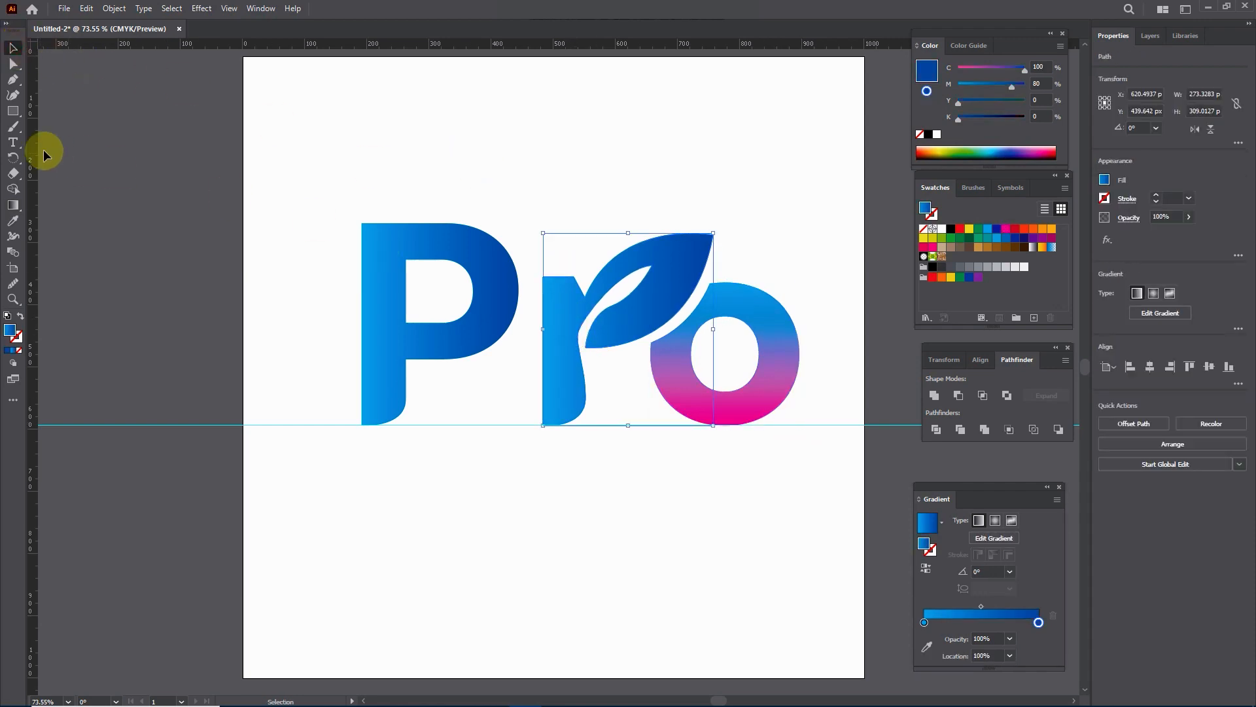
pyautogui.click(14, 204)
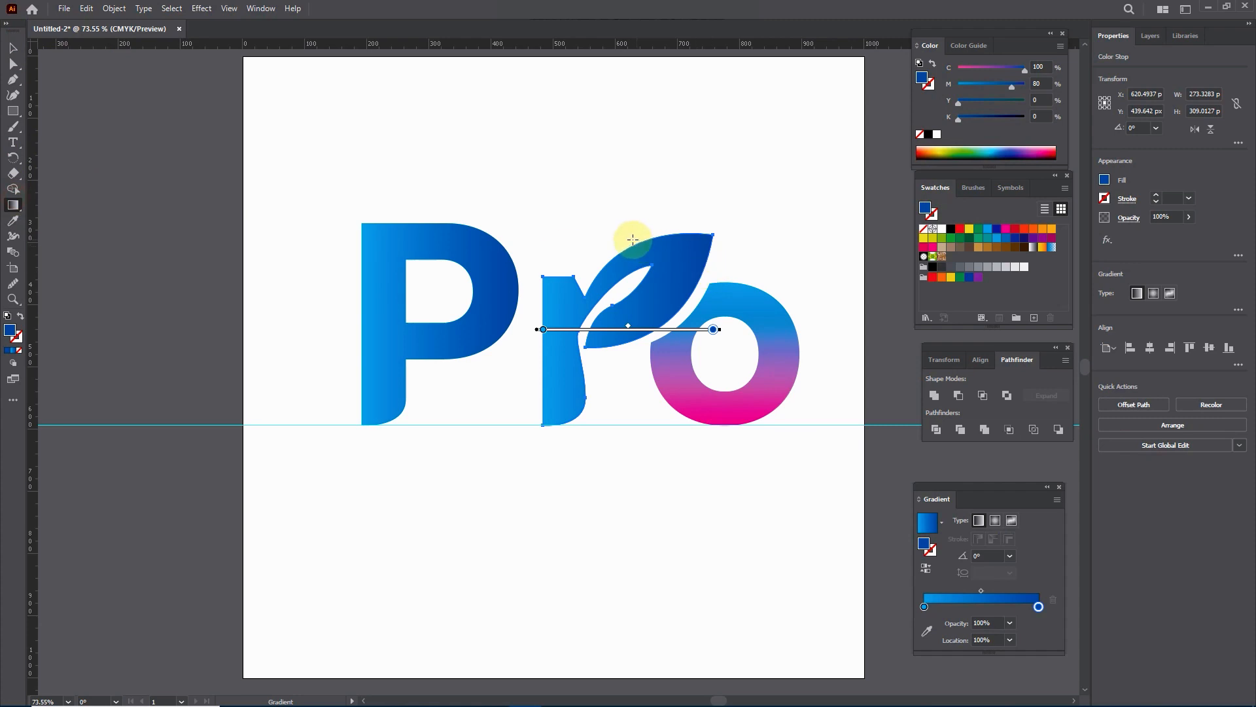
pyautogui.moveTo(624, 237); pyautogui.dragTo(624, 412)
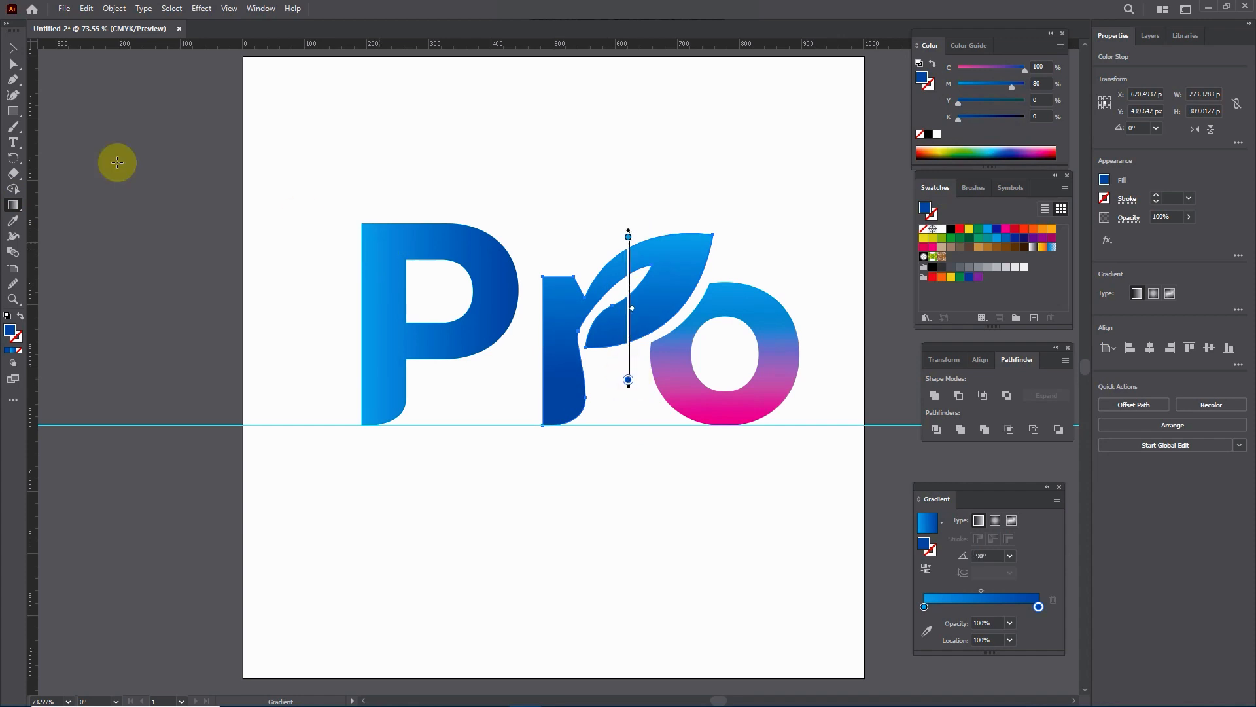
pyautogui.click(12, 47)
# Step: Redirect the P's gradient vertically at -90°, from bright blue at its top edge to dark blue just below the bowl
pyautogui.click(373, 246)
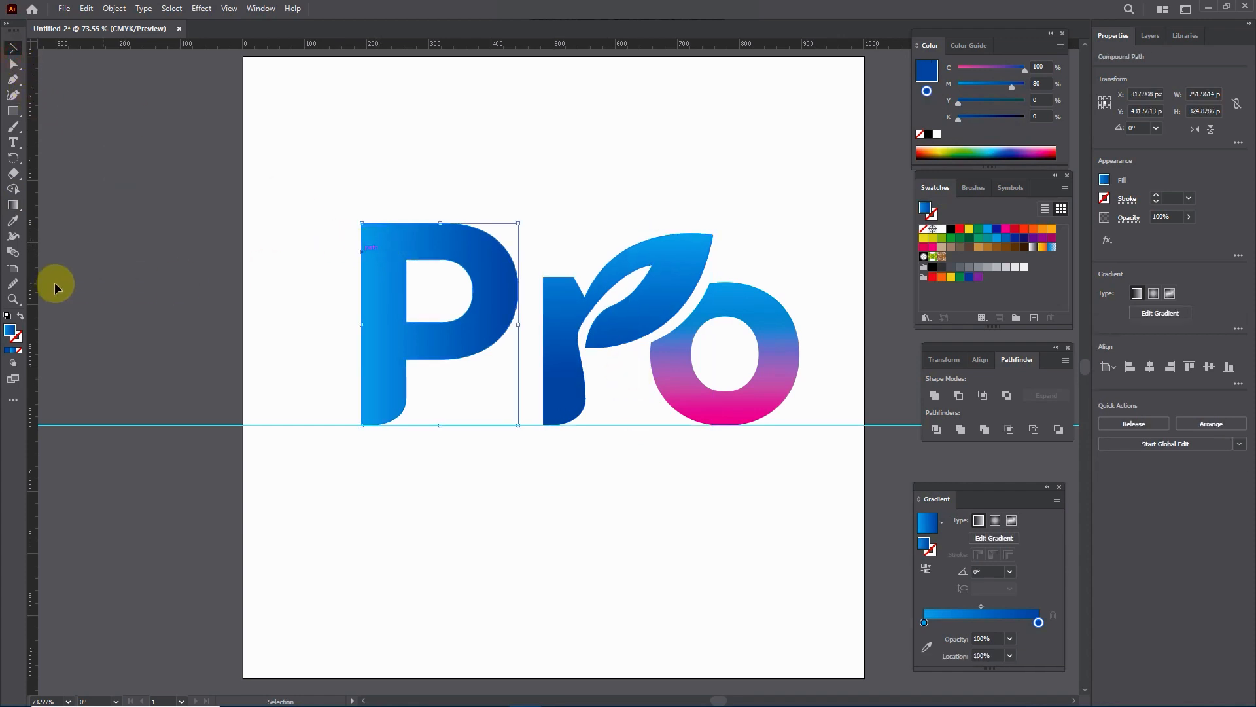
pyautogui.click(12, 205)
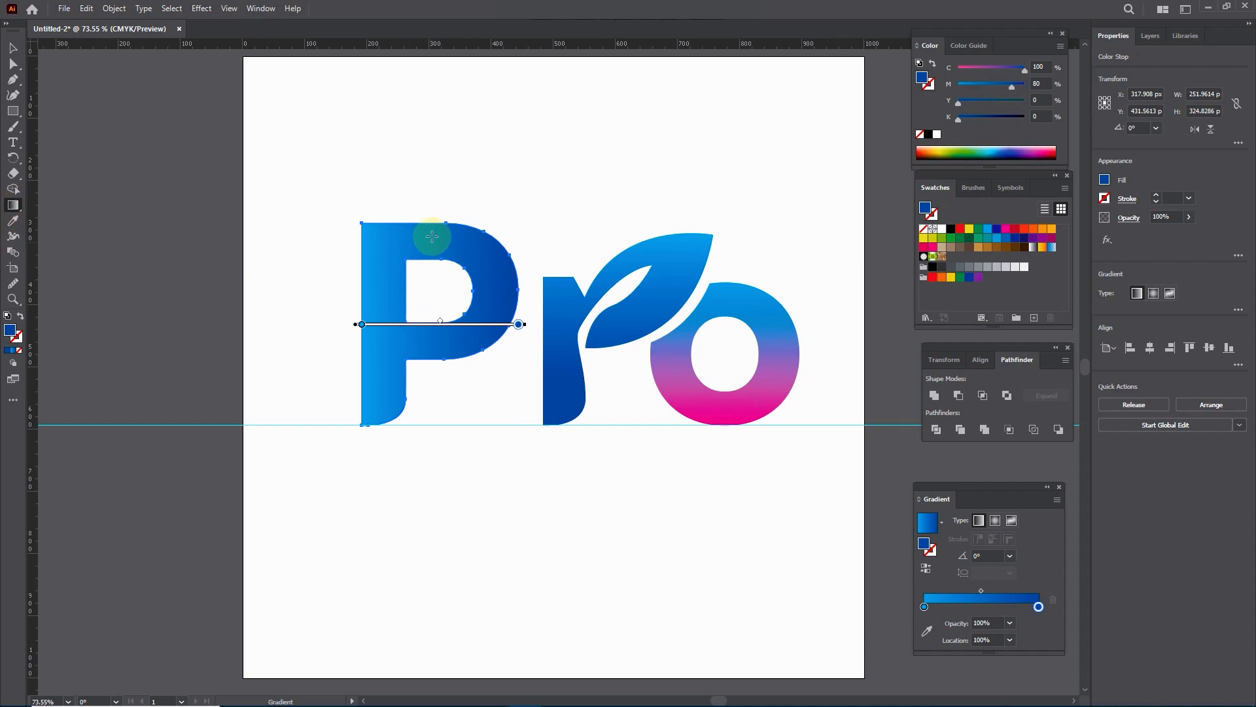
pyautogui.moveTo(422, 221); pyautogui.dragTo(422, 386)
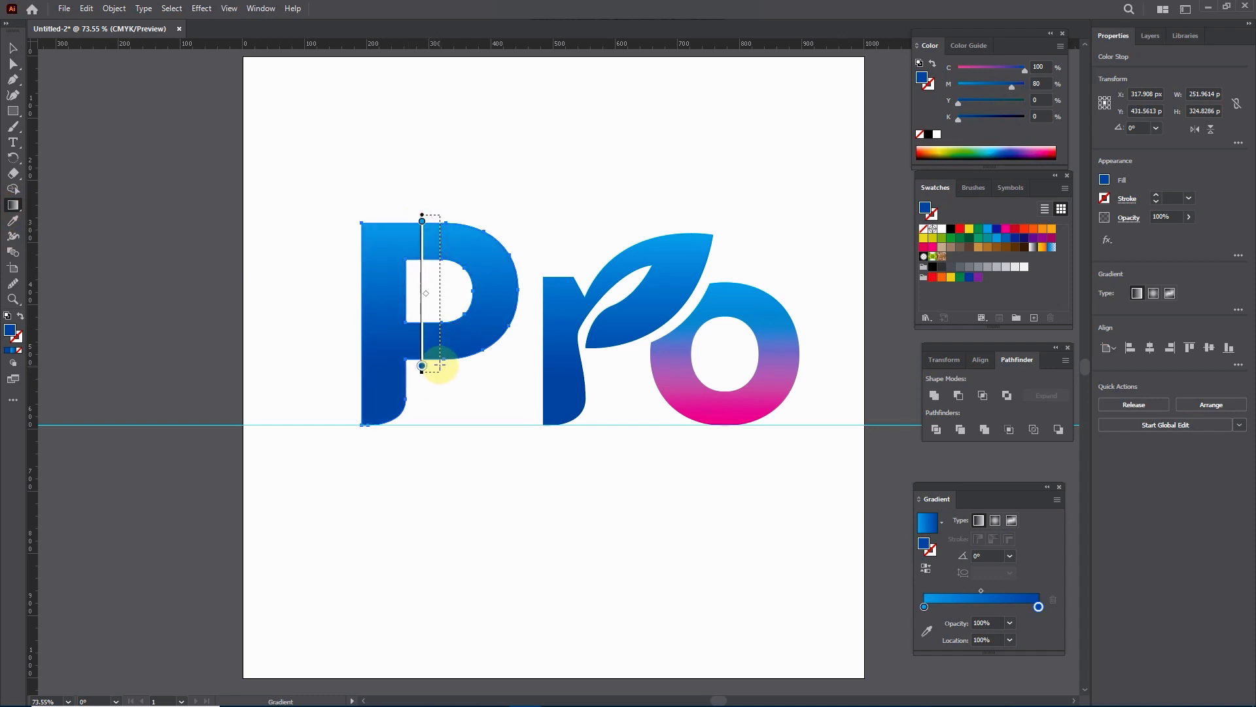
pyautogui.click(12, 48)
pyautogui.click(426, 136)
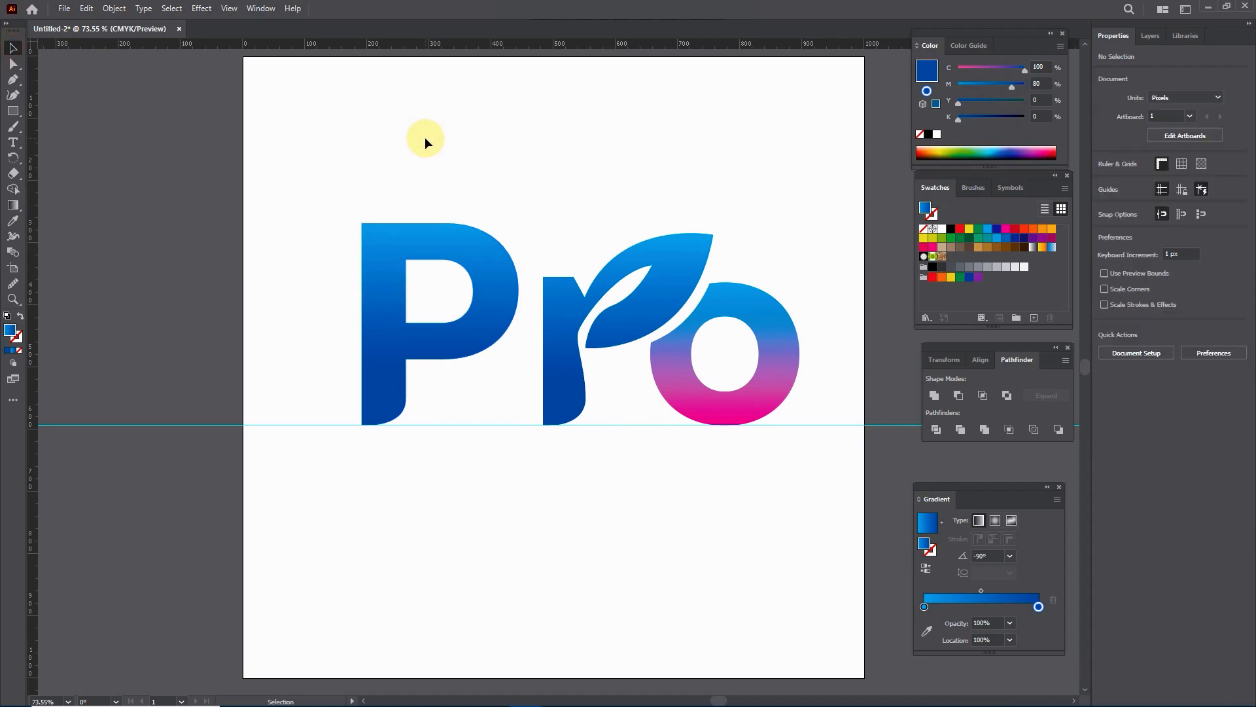
# Step: Move the magenta stop of the o's gradient up to a location of about 70%
pyautogui.click(748, 344)
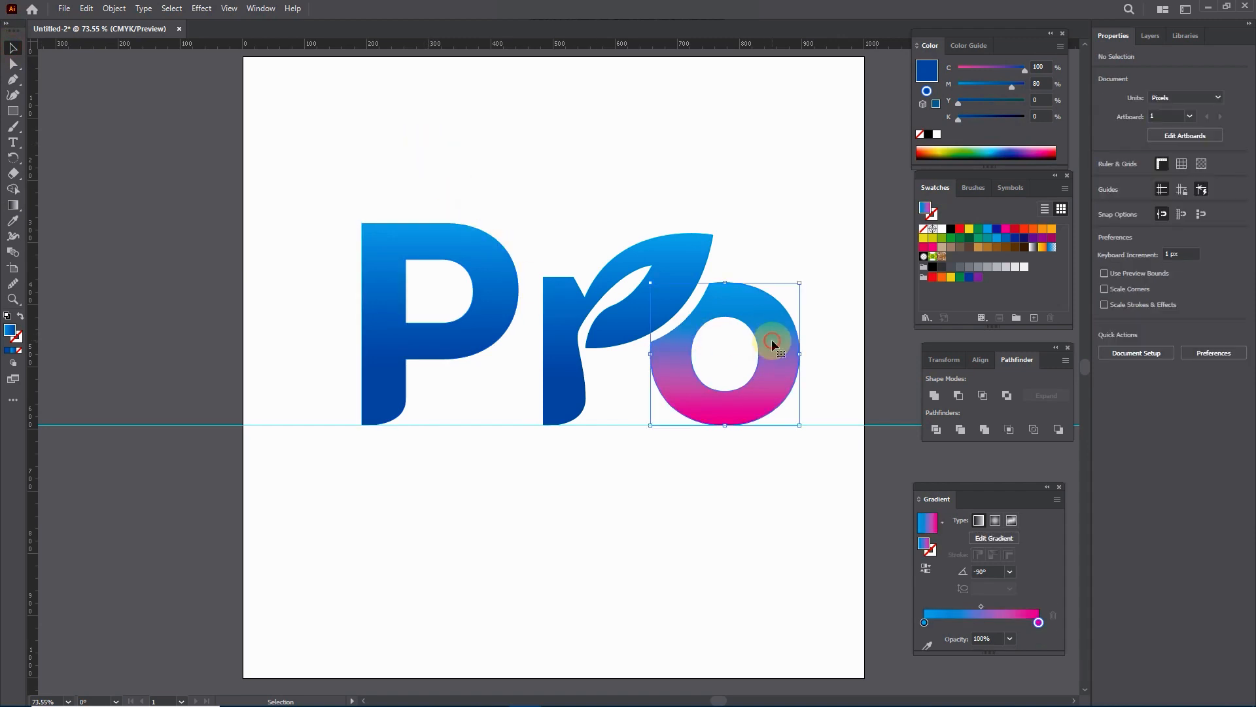
pyautogui.click(13, 204)
pyautogui.click(725, 424)
pyautogui.moveTo(726, 435)
pyautogui.mouseDown()
pyautogui.moveTo(726, 351)
pyautogui.moveTo(732, 374)
pyautogui.mouseUp()
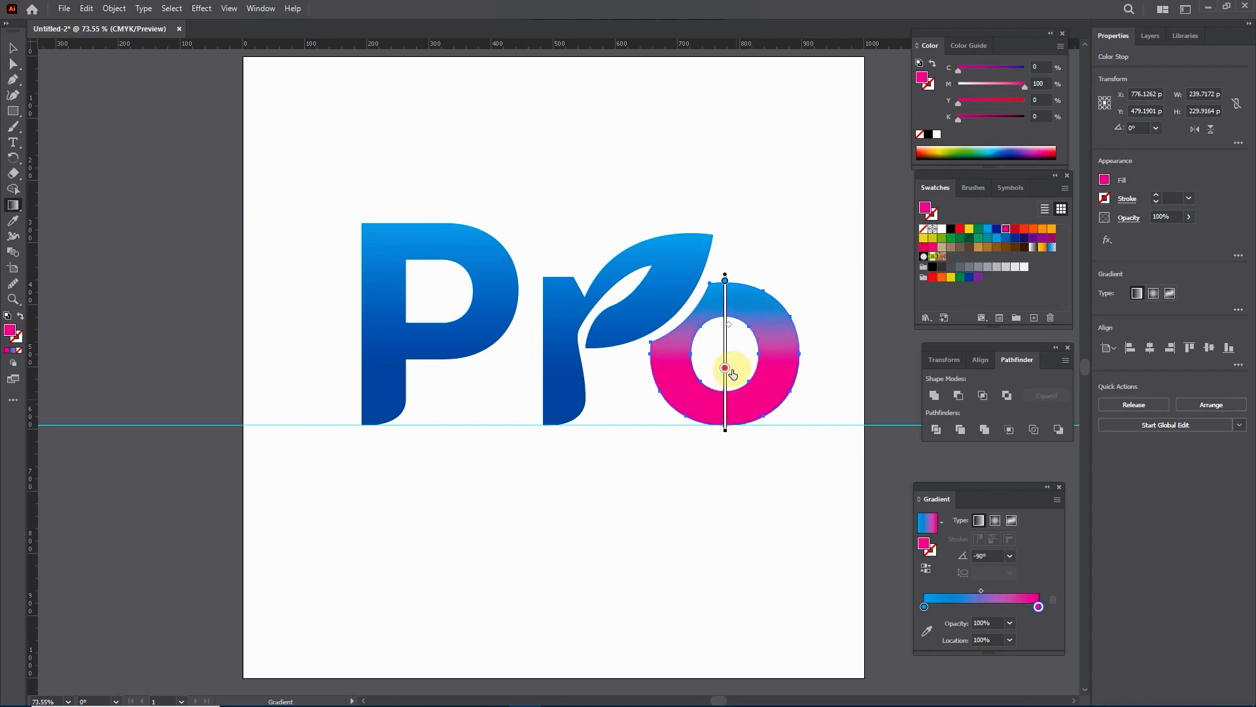
pyautogui.moveTo(730, 328)
pyautogui.mouseDown()
pyautogui.moveTo(729, 310)
pyautogui.moveTo(726, 388)
pyautogui.mouseUp()
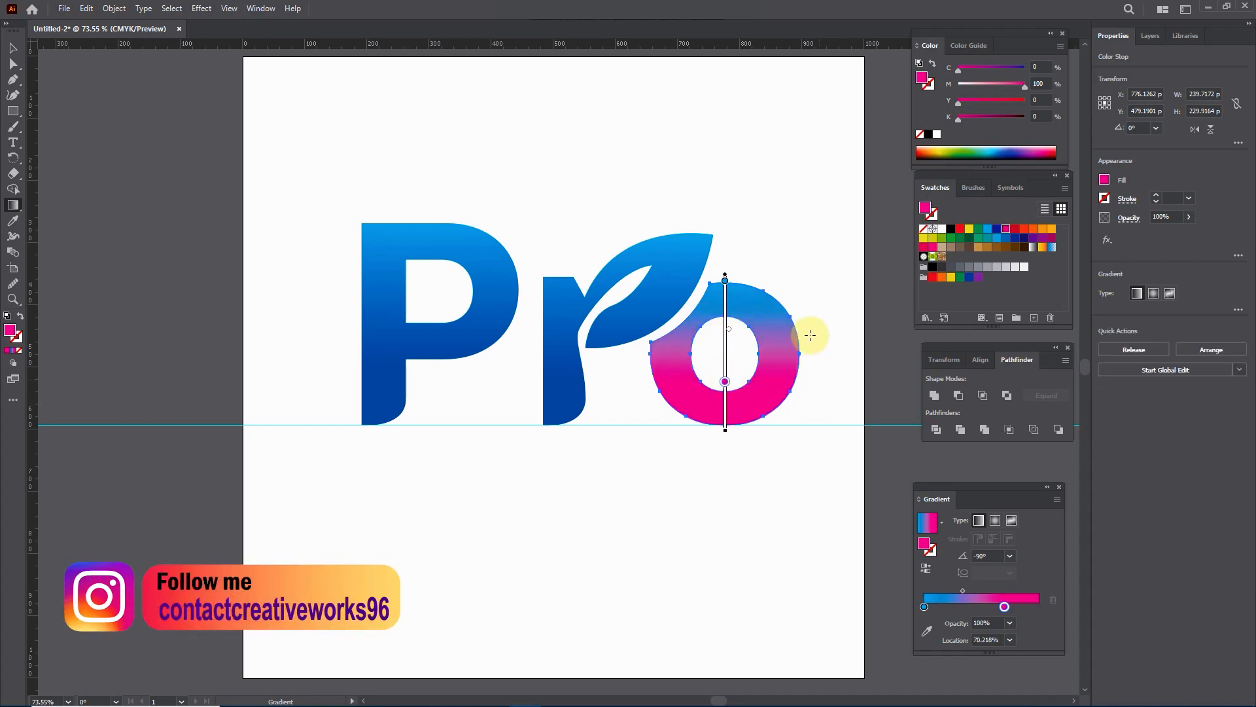
pyautogui.click(13, 45)
pyautogui.click(395, 152)
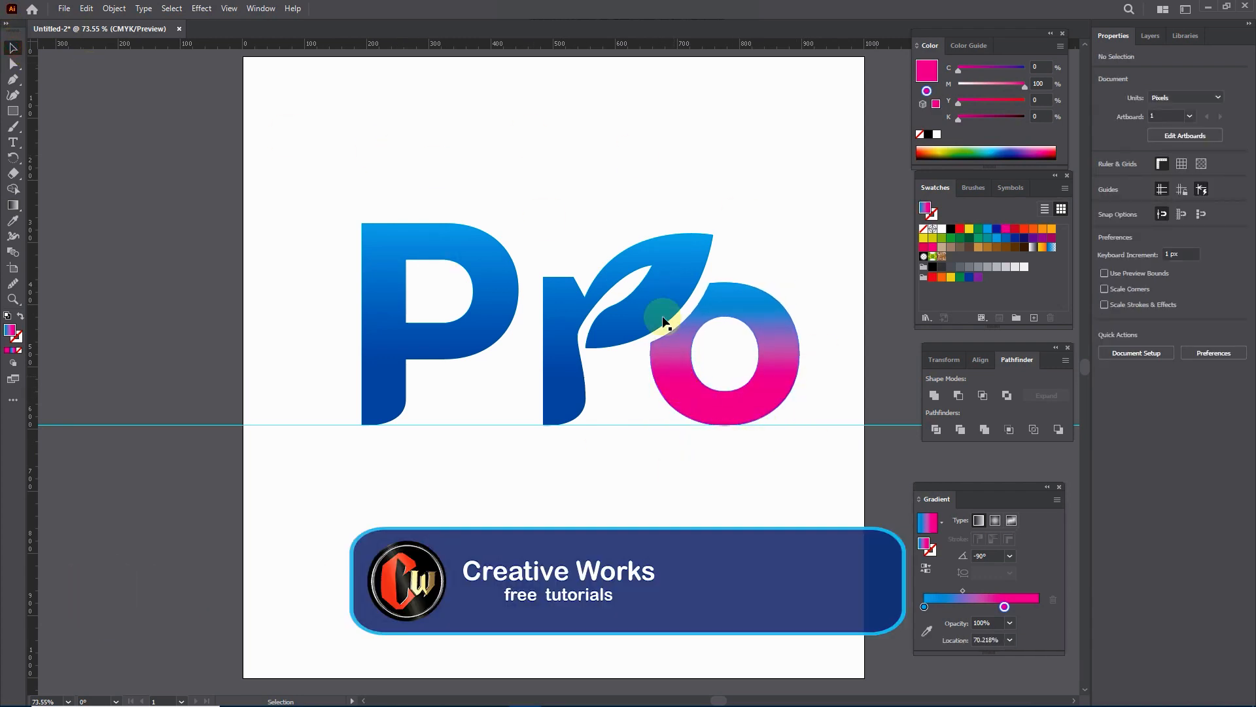
# Step: Smooth the r's stem beside the leaf's lower tip by pulling out curve handles at its corner point with the Anchor Point tool
pyautogui.click(653, 292)
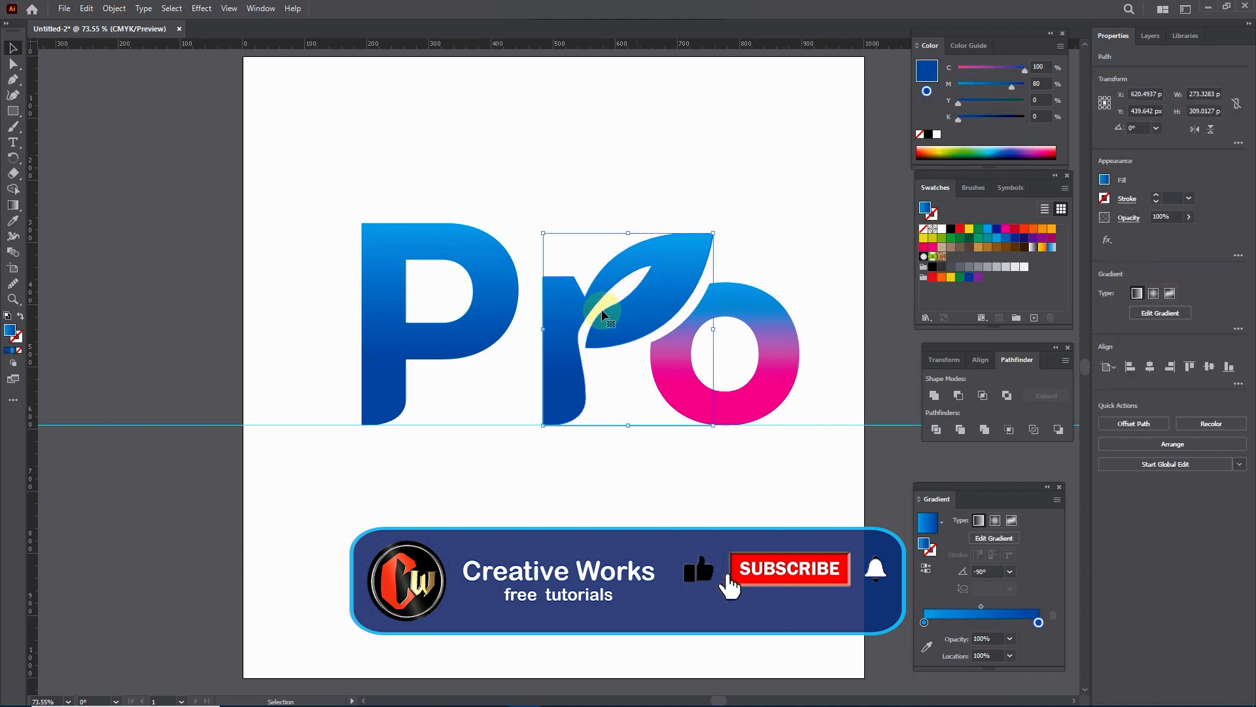
pyautogui.click(525, 454)
pyautogui.scroll(1, 658, 243)
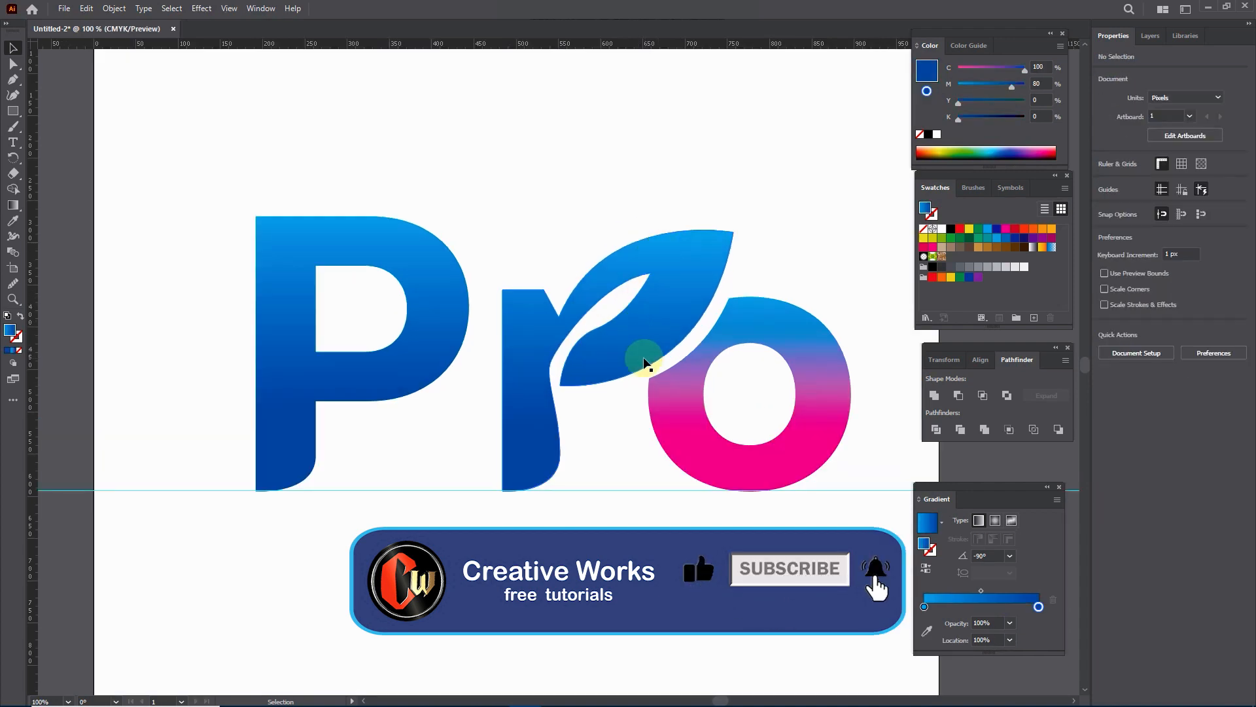
pyautogui.click(575, 336)
pyautogui.click(98, 124)
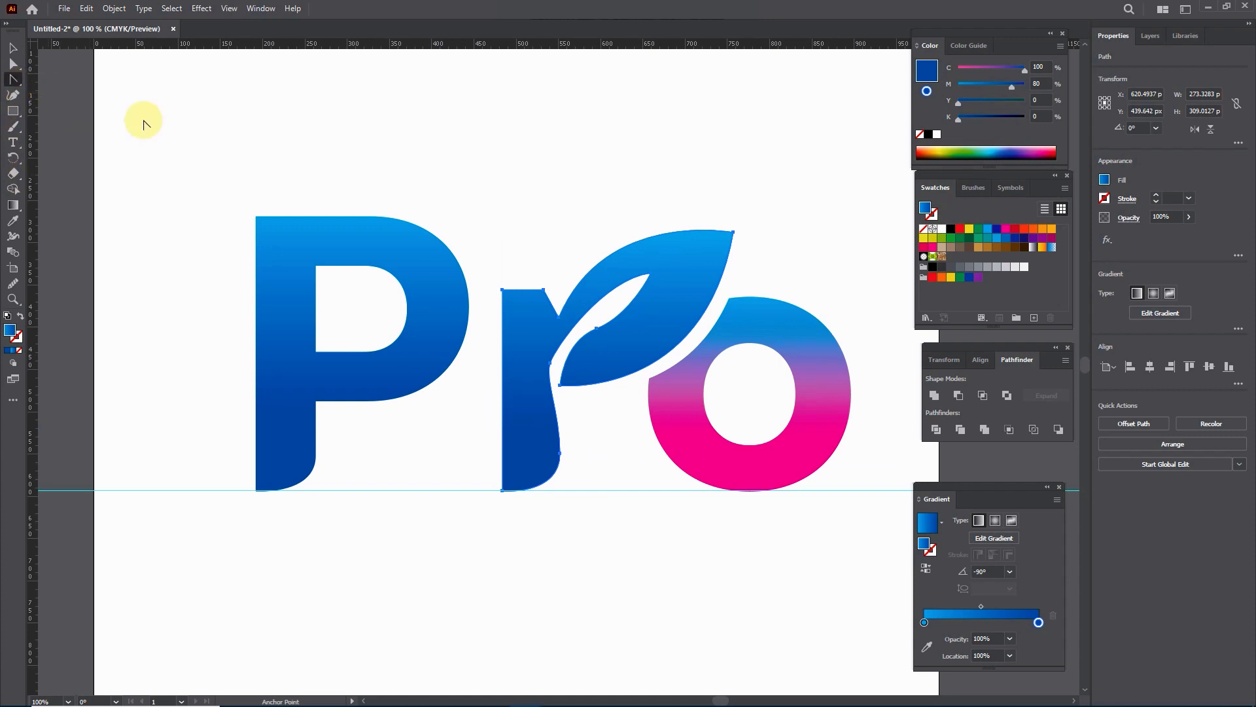
pyautogui.click(550, 364)
pyautogui.hotkey('ctrl', 'z')
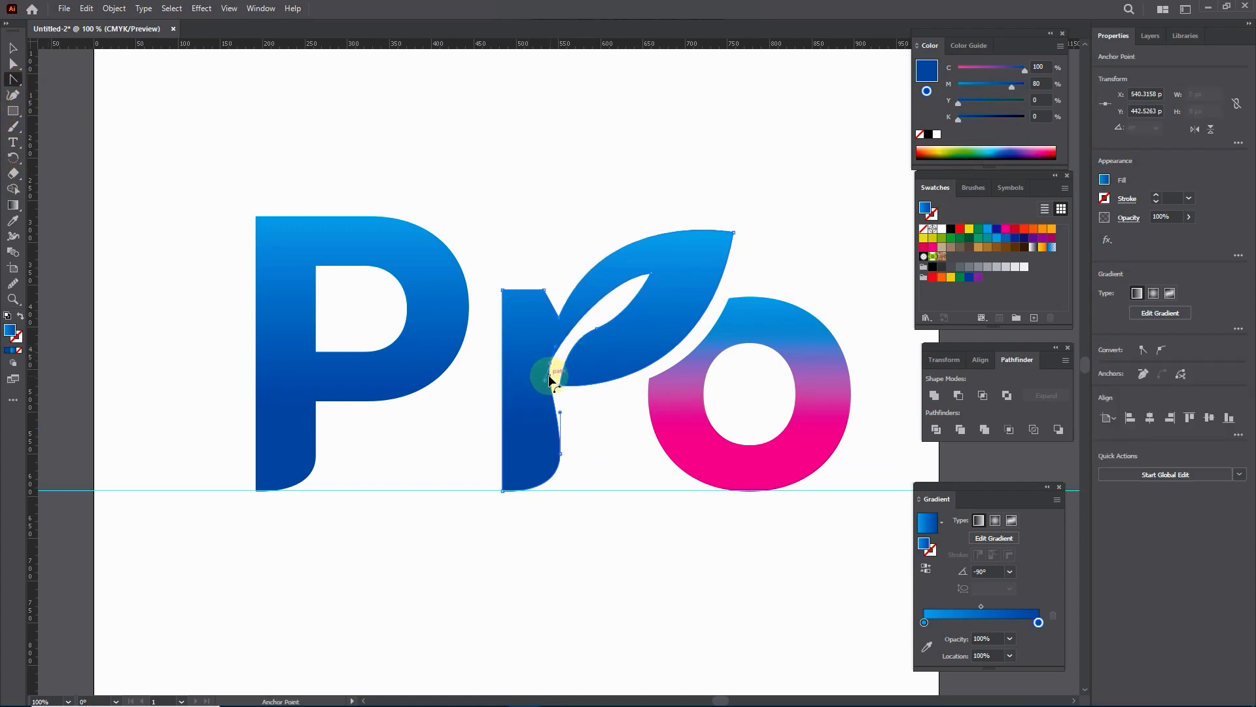
pyautogui.moveTo(547, 383); pyautogui.dragTo(545, 401)
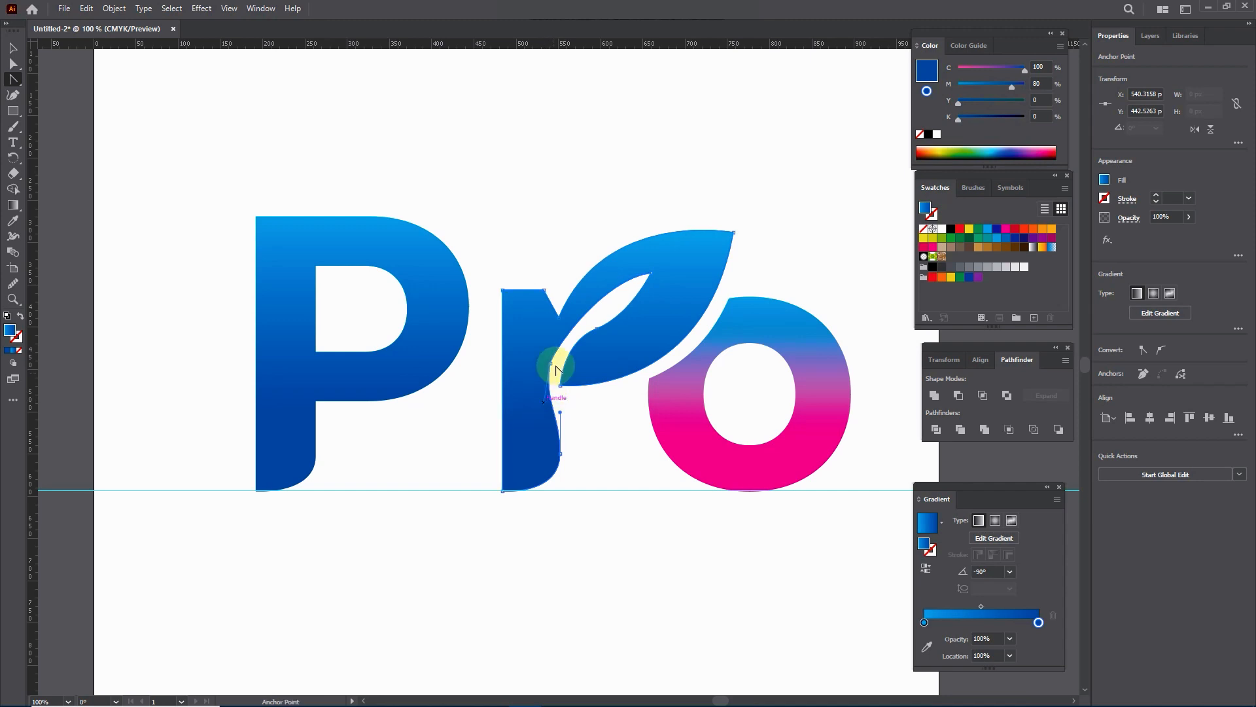
pyautogui.moveTo(551, 364); pyautogui.dragTo(560, 334)
pyautogui.press('v')
pyautogui.click(303, 173)
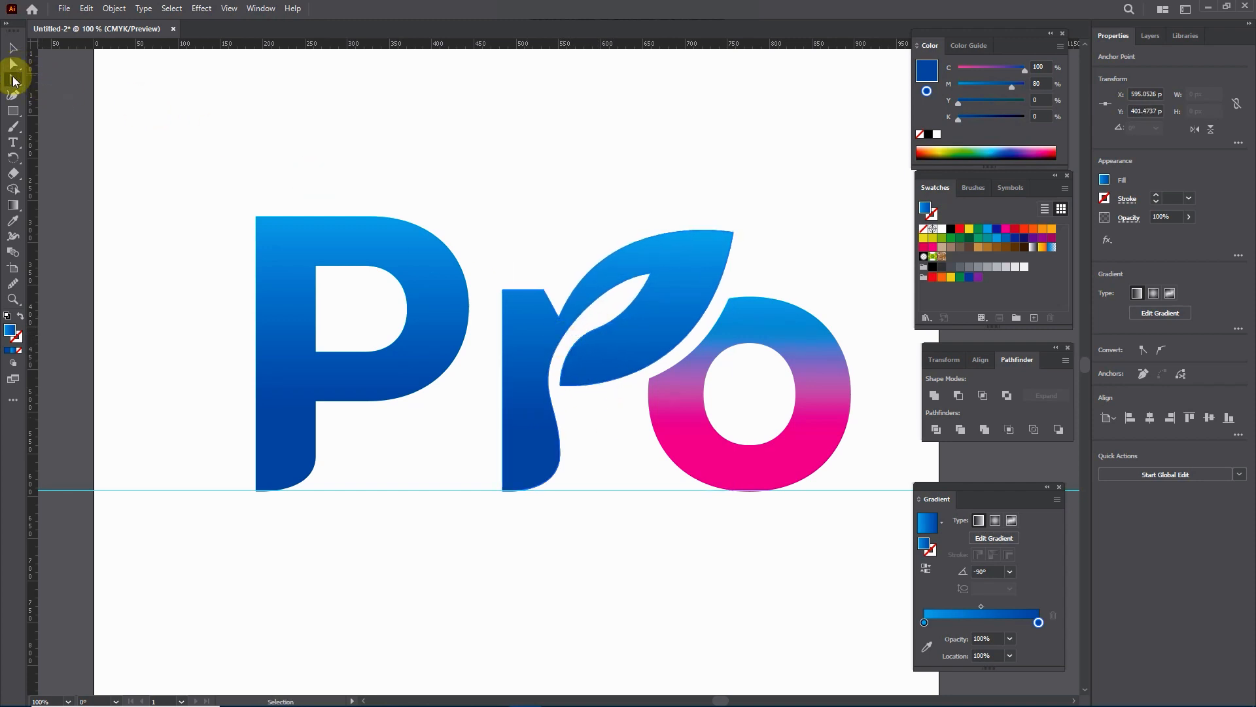
# Step: Refine the leaf's inner cut-out on the r by moving the anchor point on its lower edge slightly upward
pyautogui.click(13, 79)
pyautogui.click(57, 78)
pyautogui.keyDown('ctrl'); pyautogui.click(597, 329); pyautogui.keyUp('ctrl')
pyautogui.moveTo(596, 333); pyautogui.dragTo(598, 327)
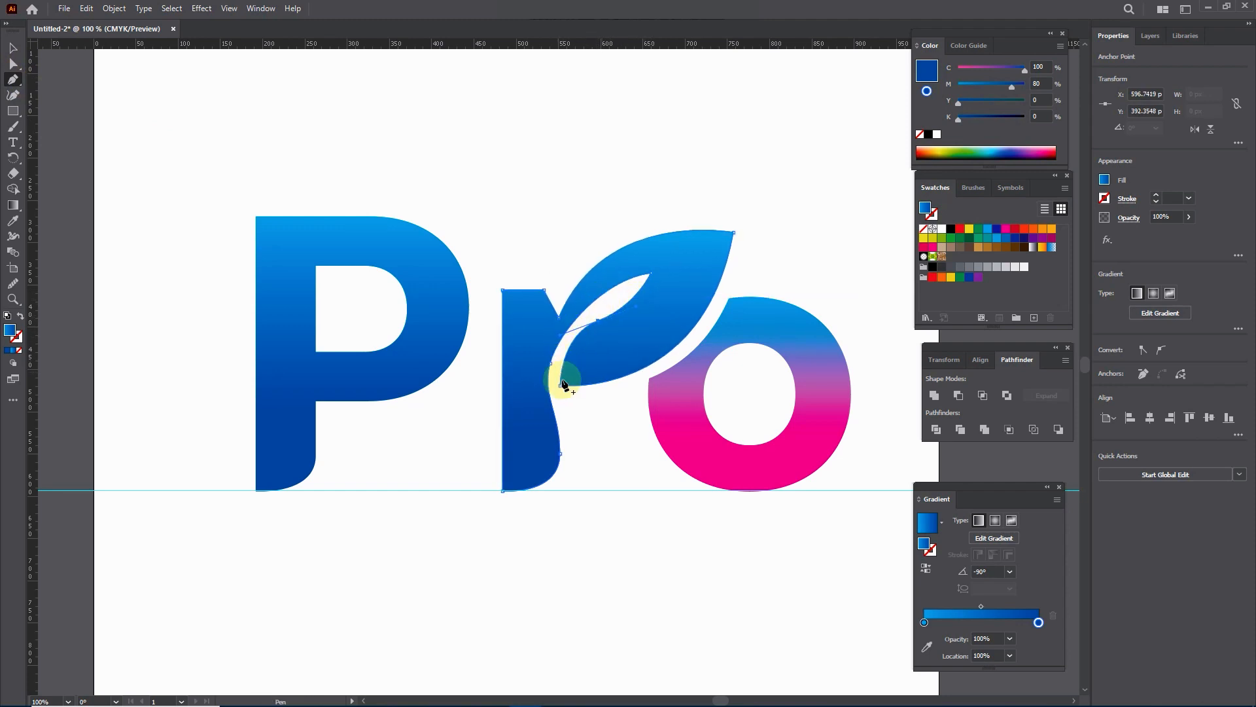
pyautogui.keyDown('ctrl'); pyautogui.click(551, 364); pyautogui.keyUp('ctrl')
pyautogui.keyDown('ctrl'); pyautogui.click(550, 366); pyautogui.keyUp('ctrl')
pyautogui.click(653, 529)
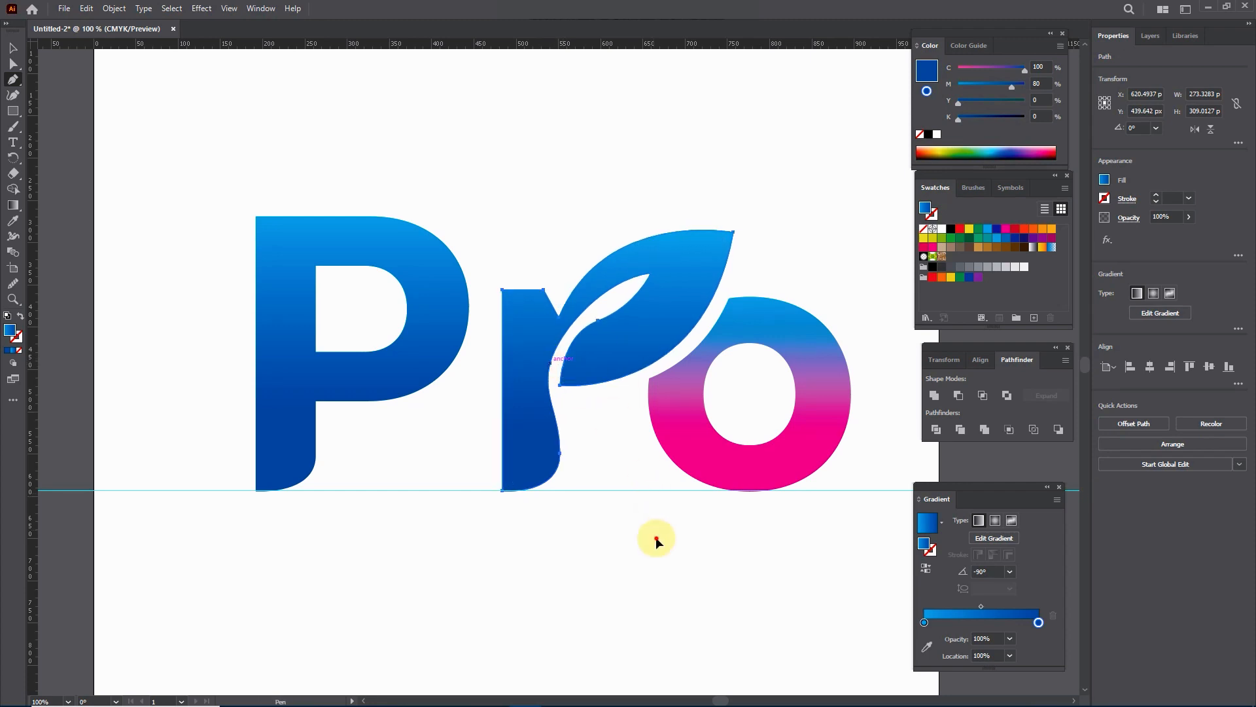
pyautogui.scroll(-2, 564, 468)
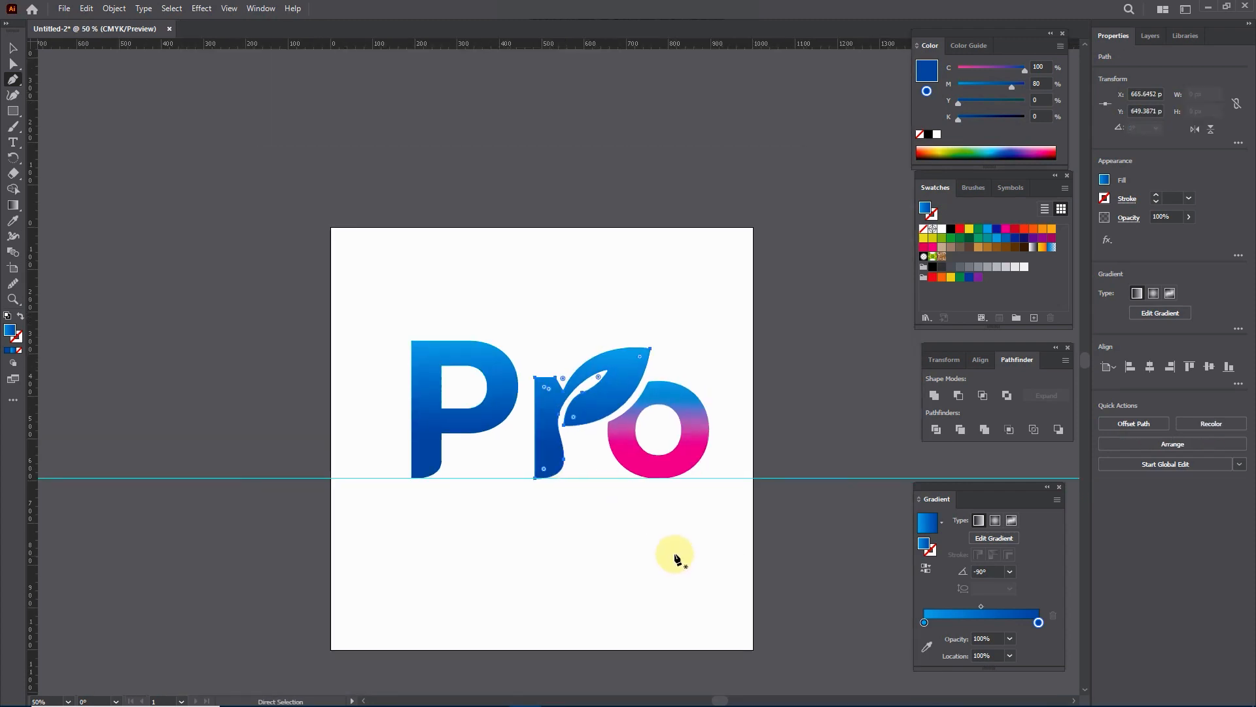
pyautogui.click(13, 48)
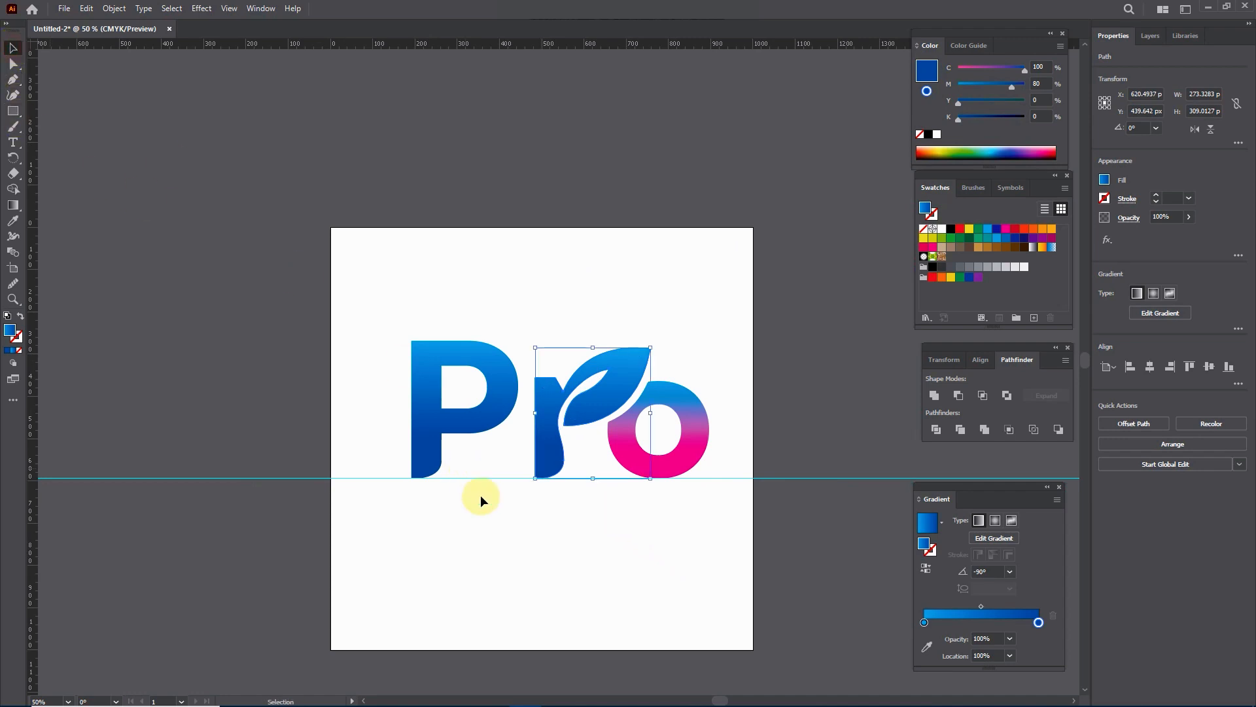
pyautogui.click(536, 552)
pyautogui.scroll(2, 516, 566)
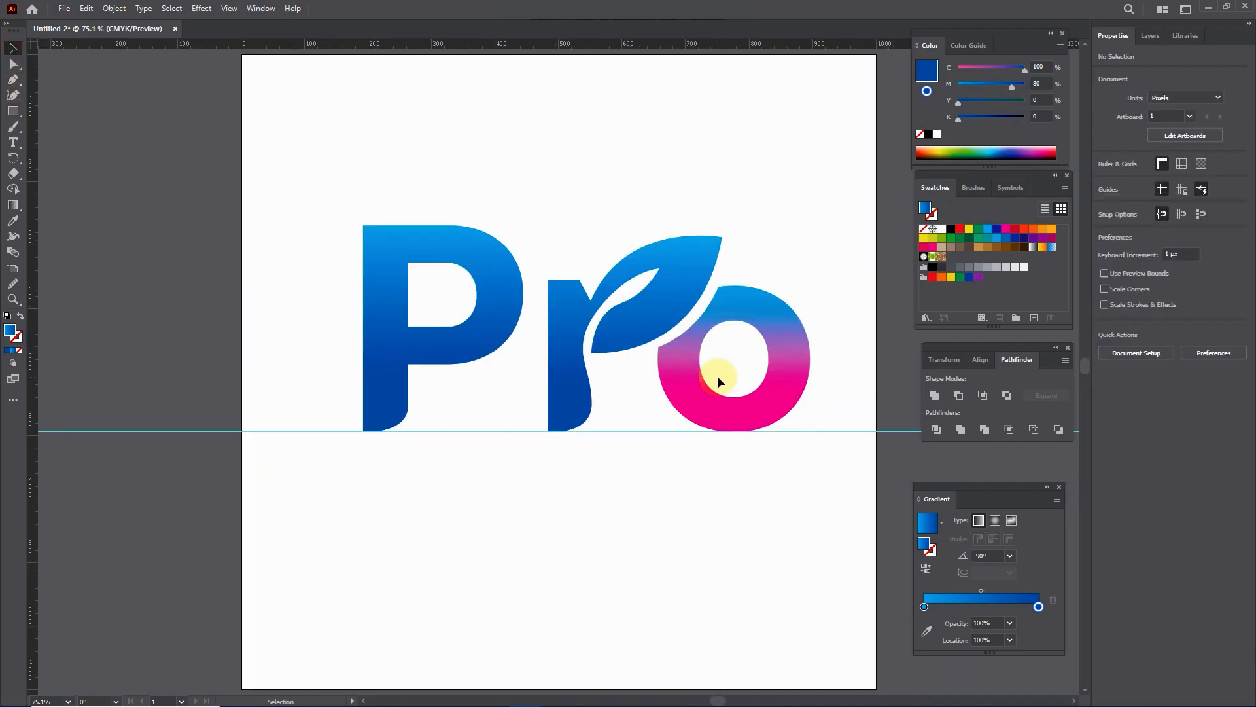
pyautogui.click(616, 699)
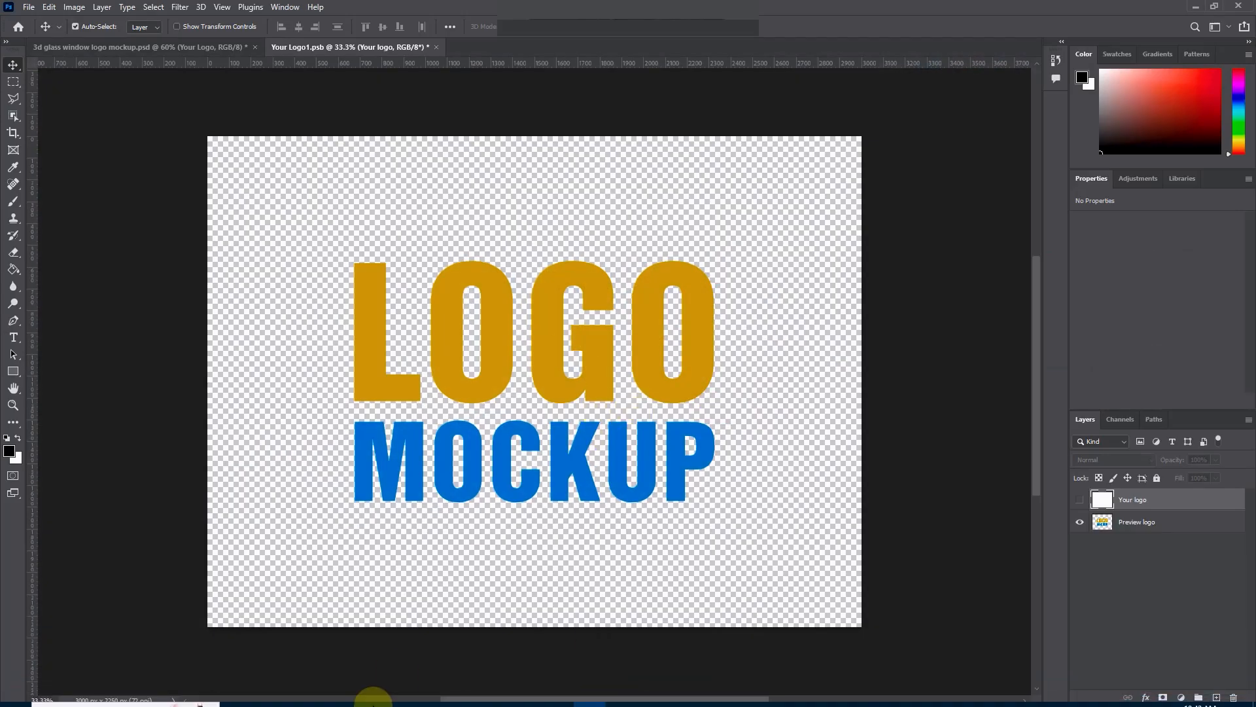
pyautogui.click(525, 694)
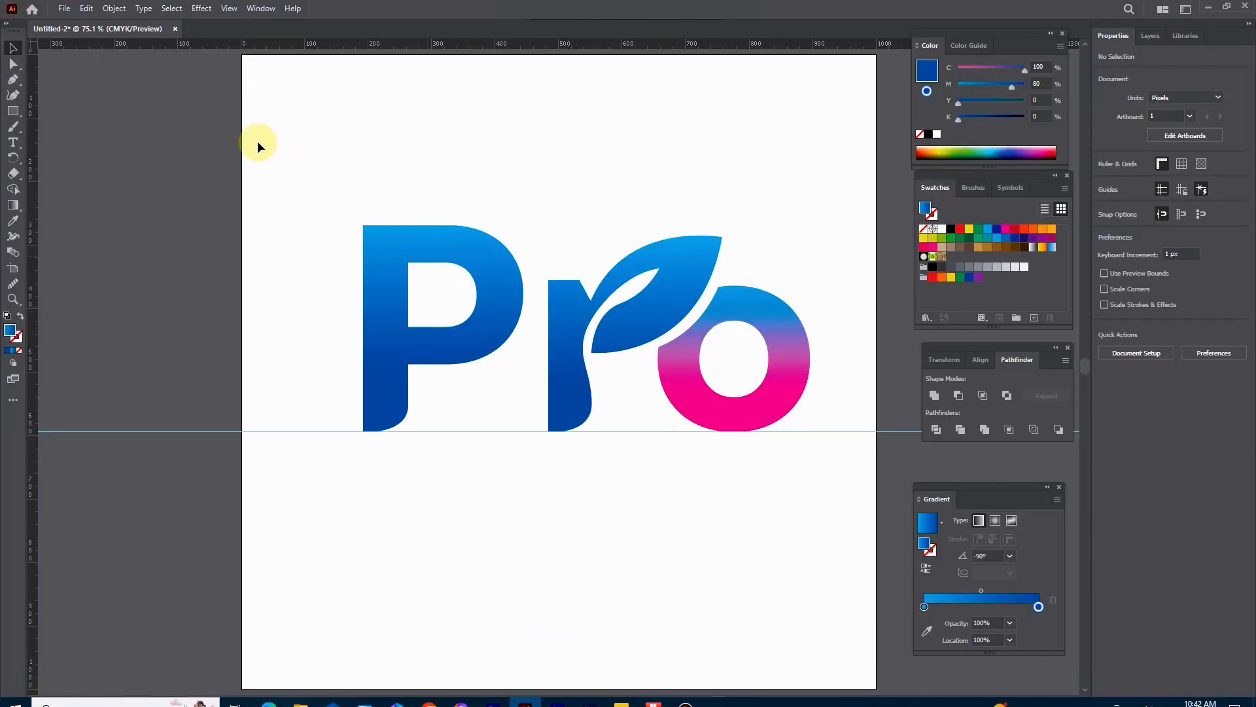
# Step: Export the logo as a PNG named "Logo design new.png" at High (300 ppi) resolution with a transparent background
pyautogui.click(64, 9)
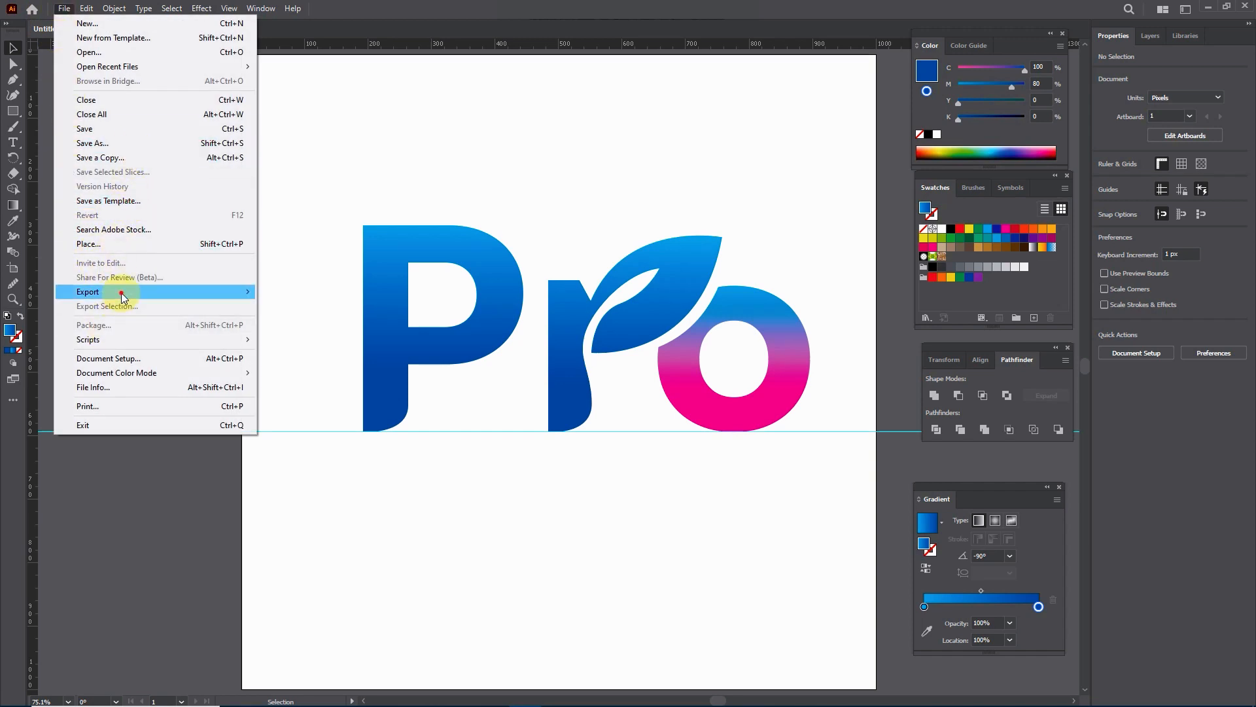
pyautogui.moveTo(120, 293)
pyautogui.click(271, 305)
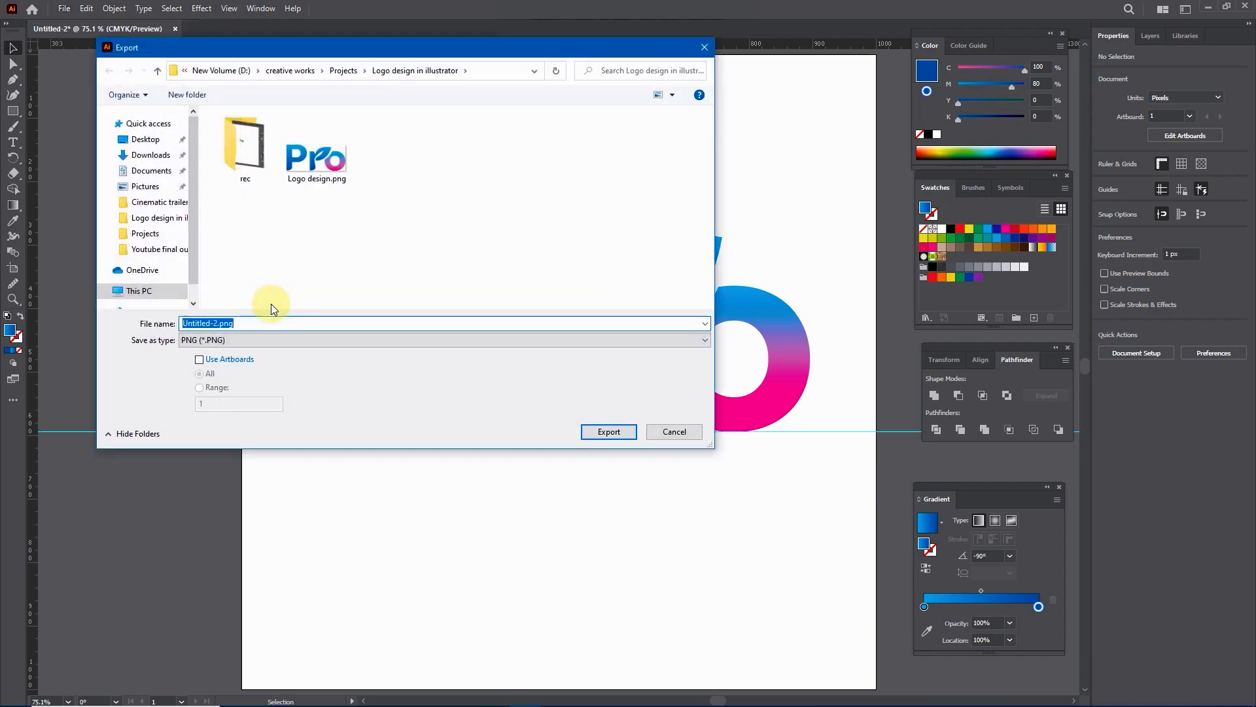
pyautogui.click(314, 157)
pyautogui.click(226, 324)
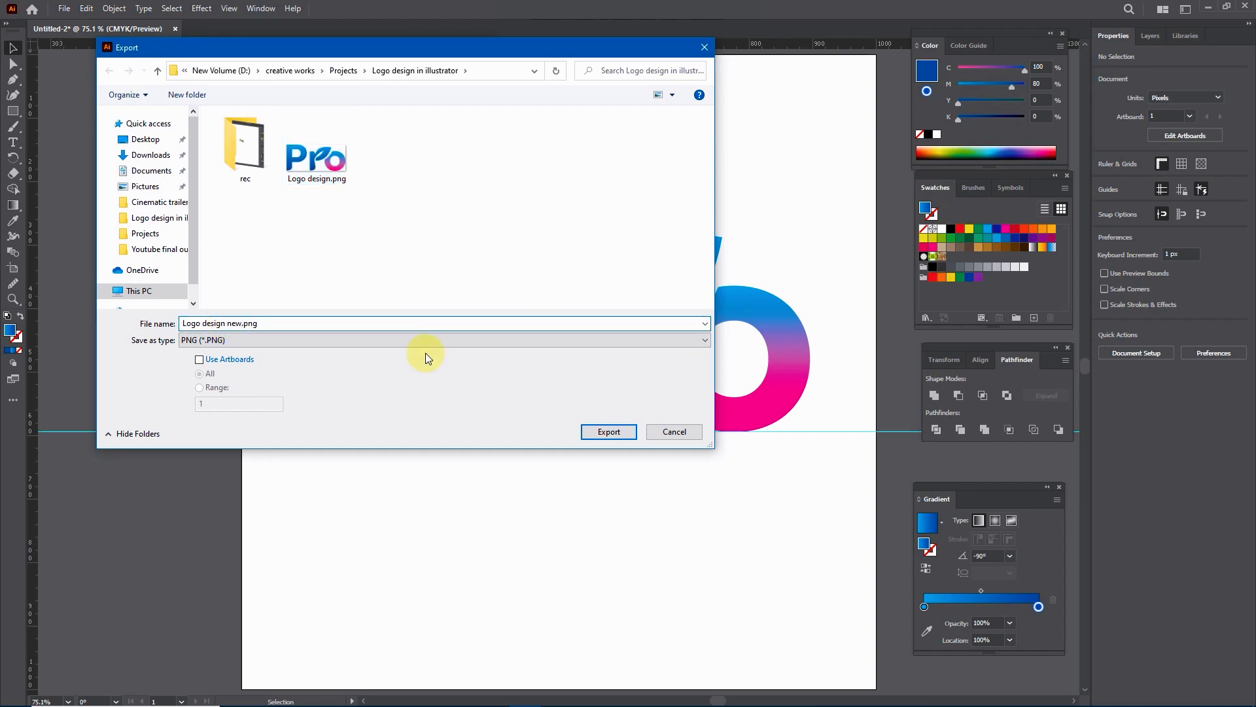
pyautogui.click(602, 433)
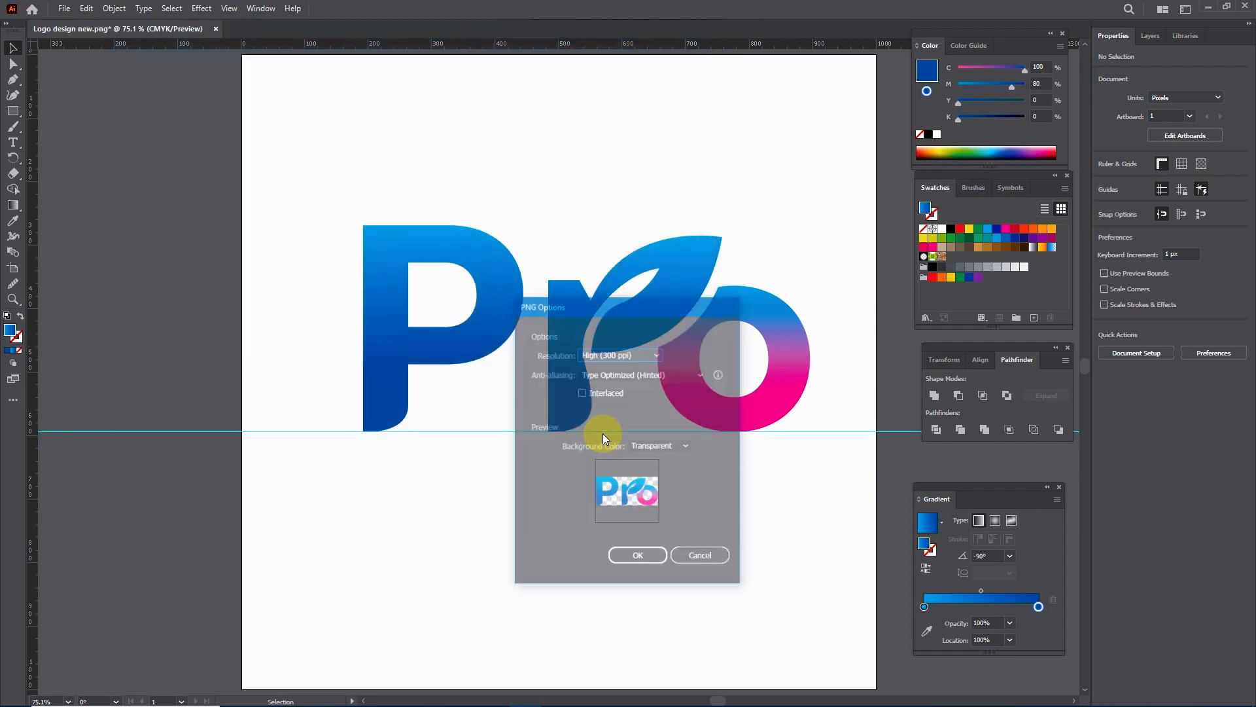
pyautogui.click(639, 557)
# Step: Switch to Photoshop, place "Logo design new.png" in the Your Logo1.psb document, and hide the Preview logo layer
pyautogui.moveTo(532, 687)
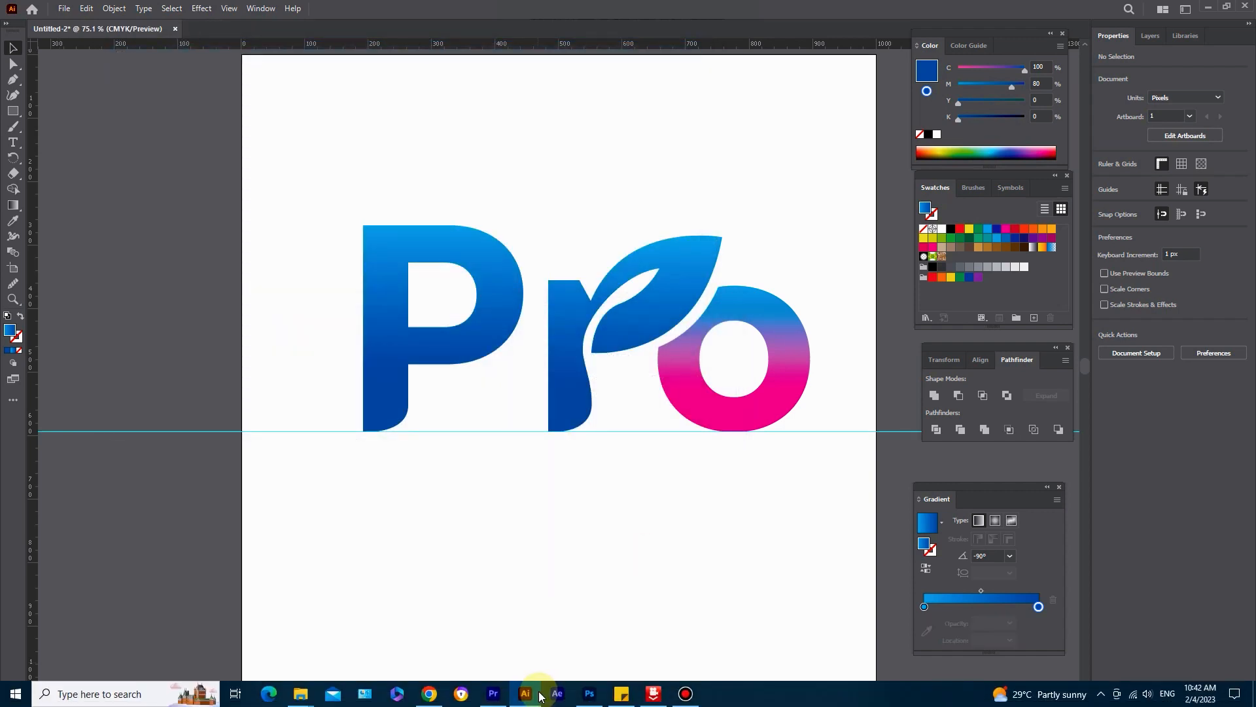
pyautogui.click(586, 695)
pyautogui.moveTo(300, 694)
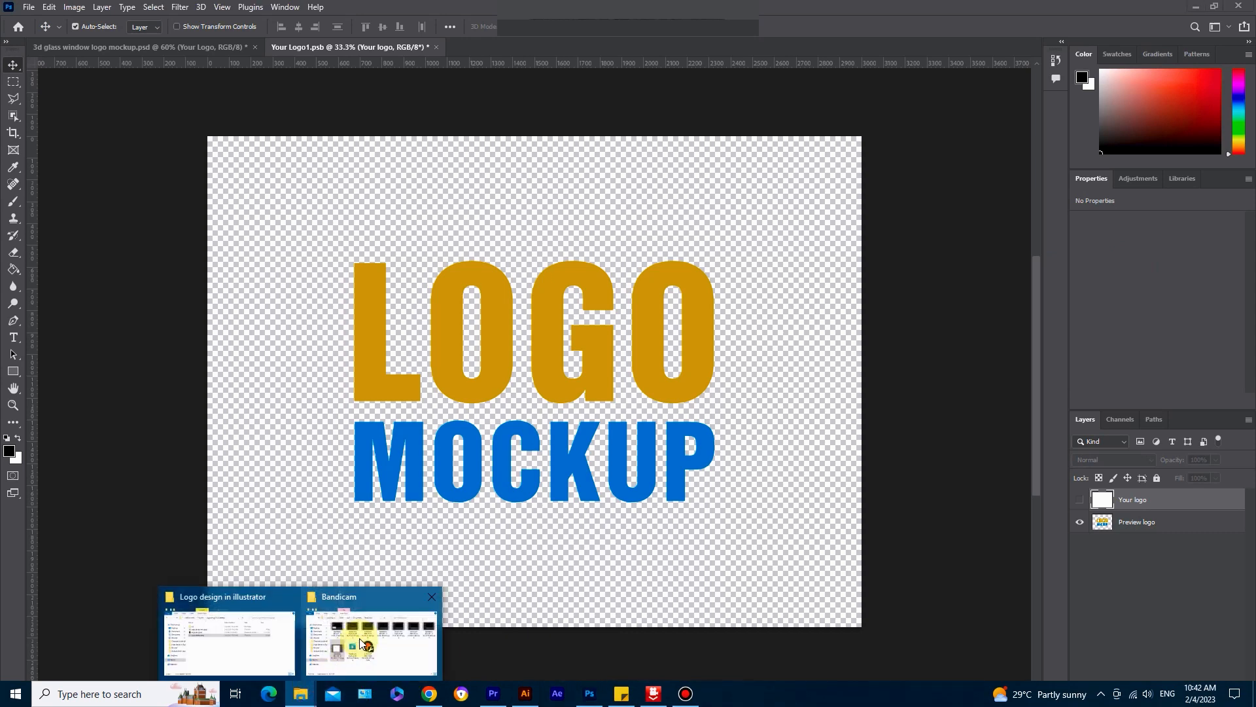
pyautogui.click(229, 638)
pyautogui.moveTo(359, 287); pyautogui.dragTo(413, 160)
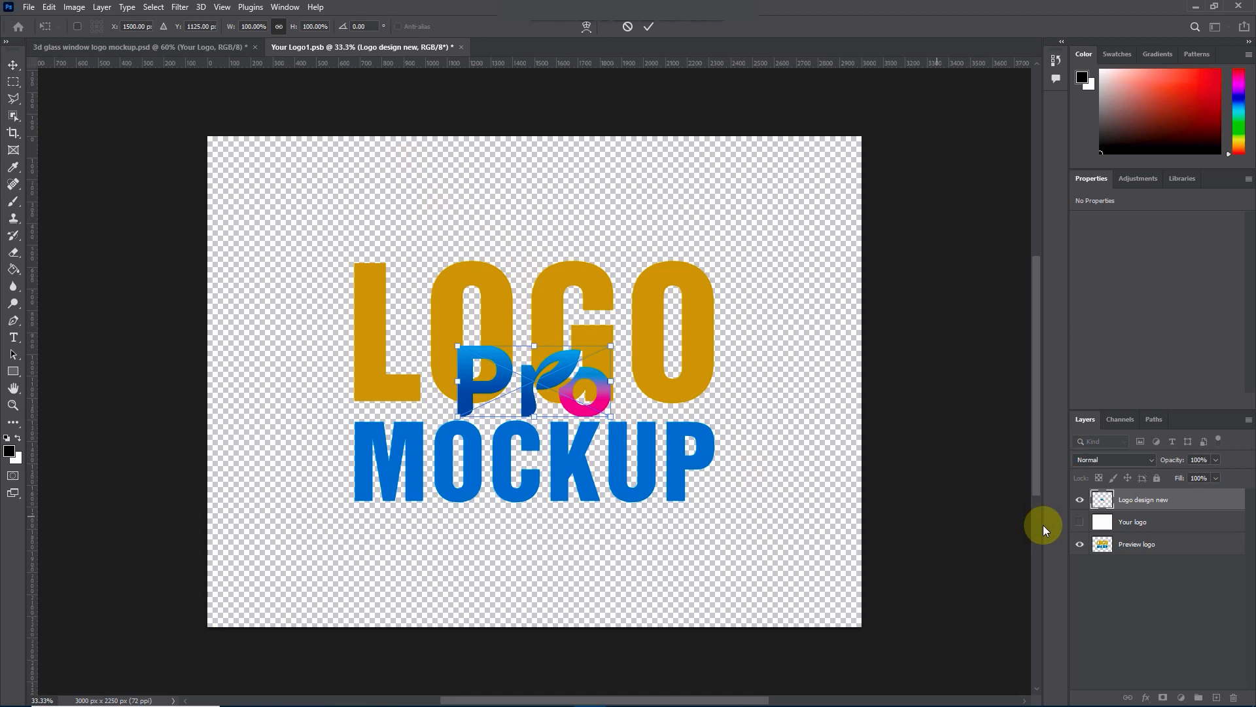
pyautogui.click(1079, 544)
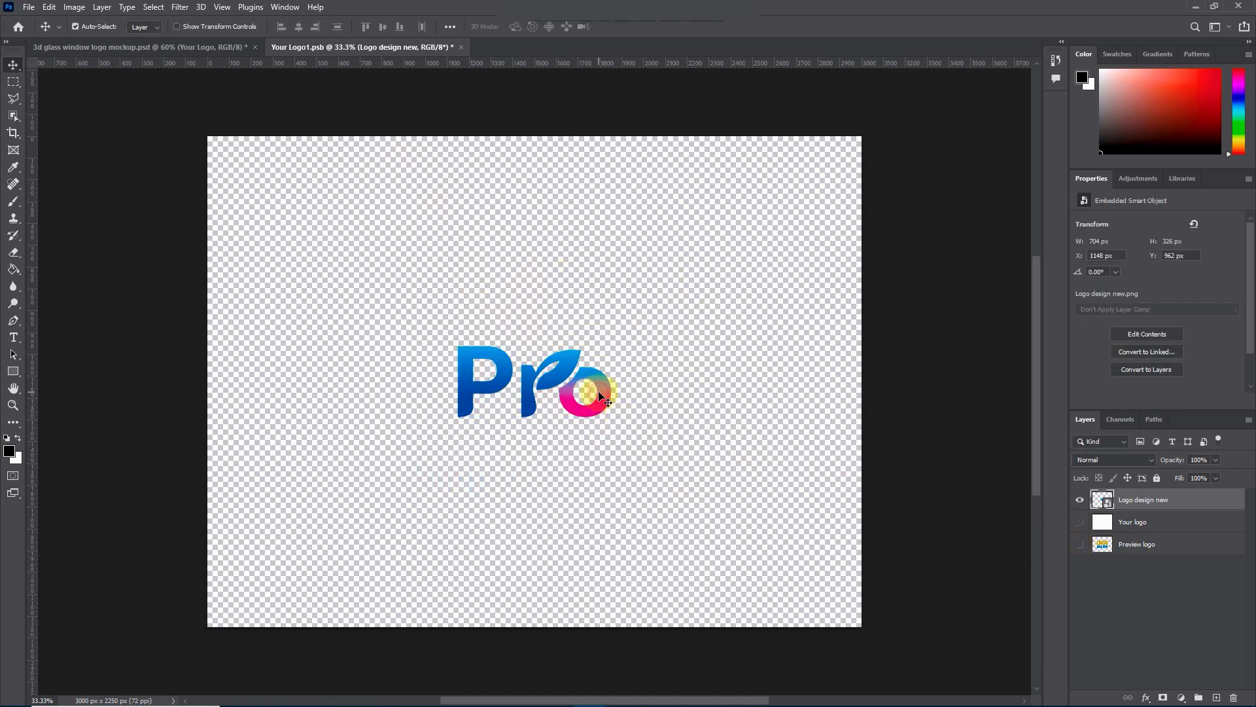
# Step: Scale the placed Pro logo up to about 296% and position it near the middle of the canvas
pyautogui.hotkey('ctrl', 't')
pyautogui.moveTo(612, 417); pyautogui.dragTo(864, 605)
pyautogui.moveTo(696, 453); pyautogui.dragTo(574, 379)
pyautogui.moveTo(733, 458); pyautogui.dragTo(775, 503)
pyautogui.moveTo(677, 379); pyautogui.dragTo(672, 371)
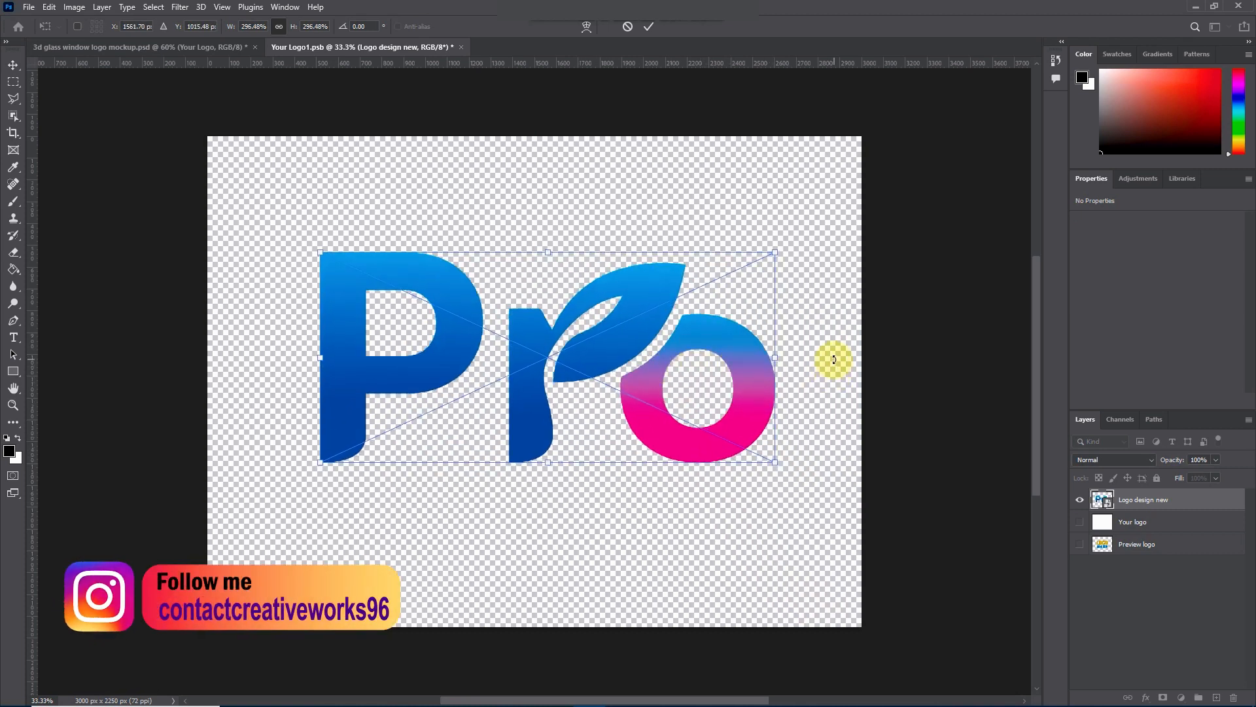
pyautogui.click(648, 26)
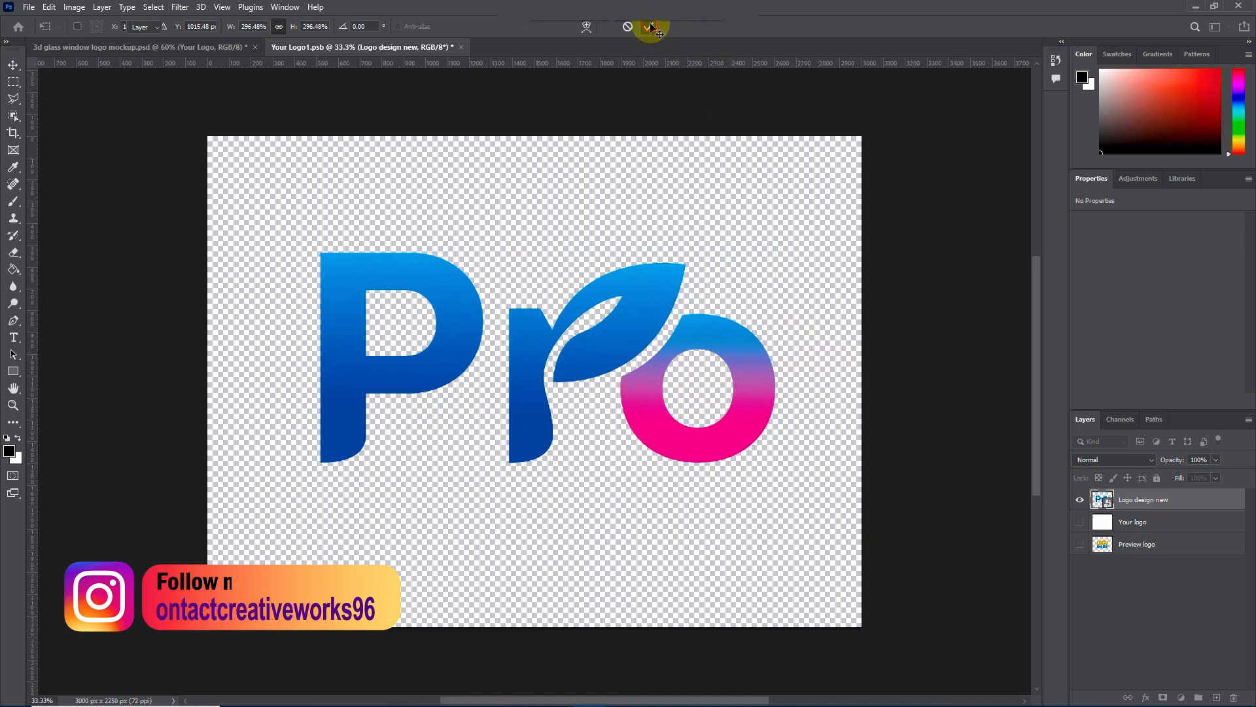
# Step: Save the Your Logo1.psb smart object and show the logo in the 3d glass window logo mockup.psd document
pyautogui.hotkey('ctrl', 's')
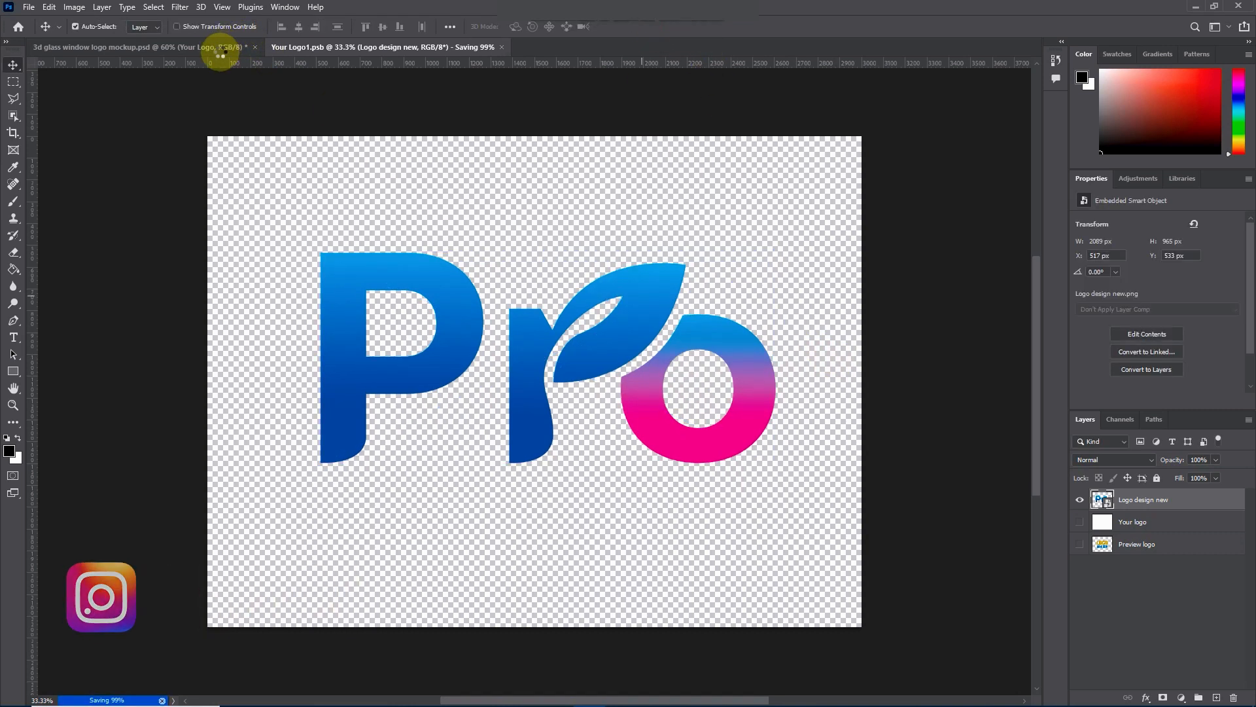
pyautogui.click(216, 48)
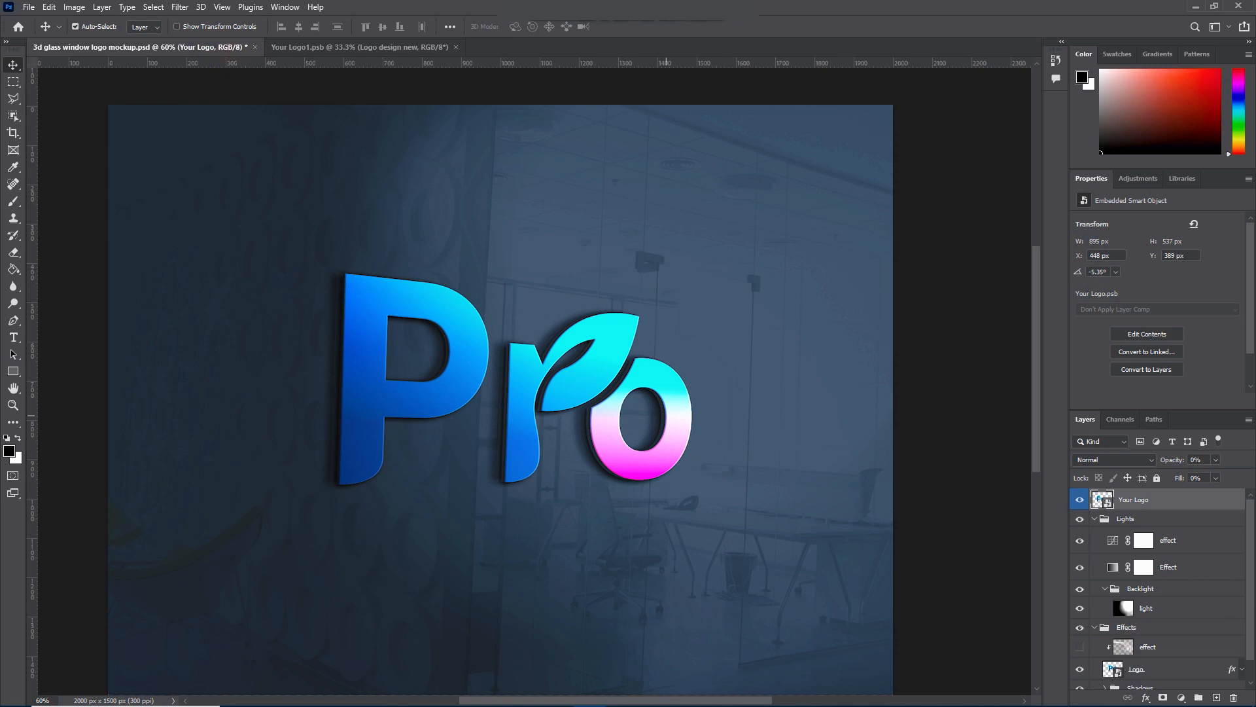